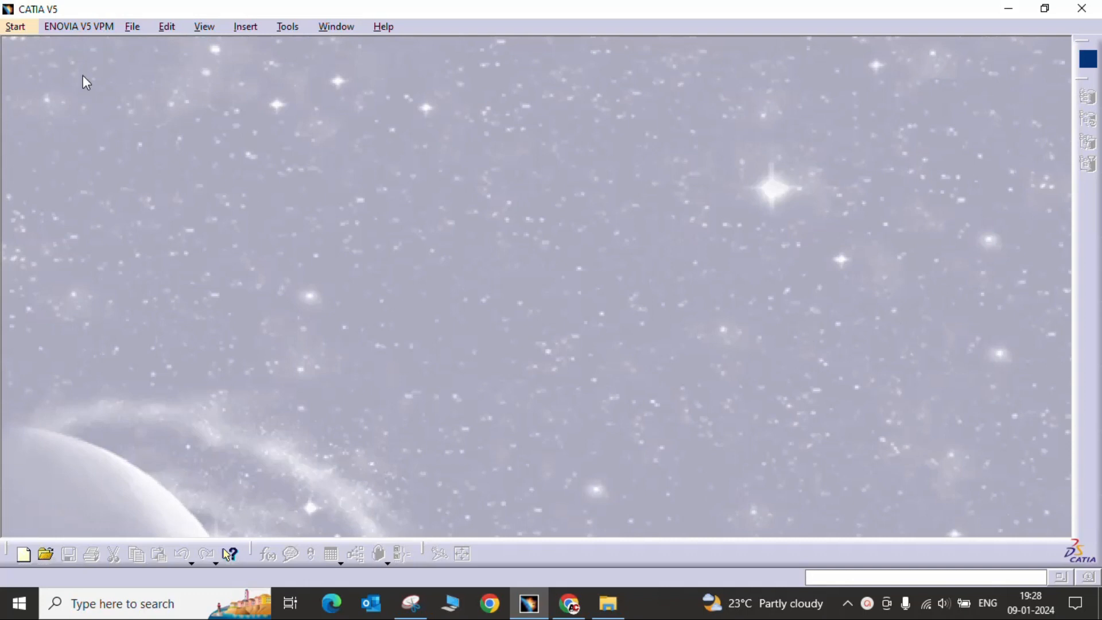
# - Create a new Part document named DAY 8 with hybrid design enabled
pyautogui.click(134, 28)
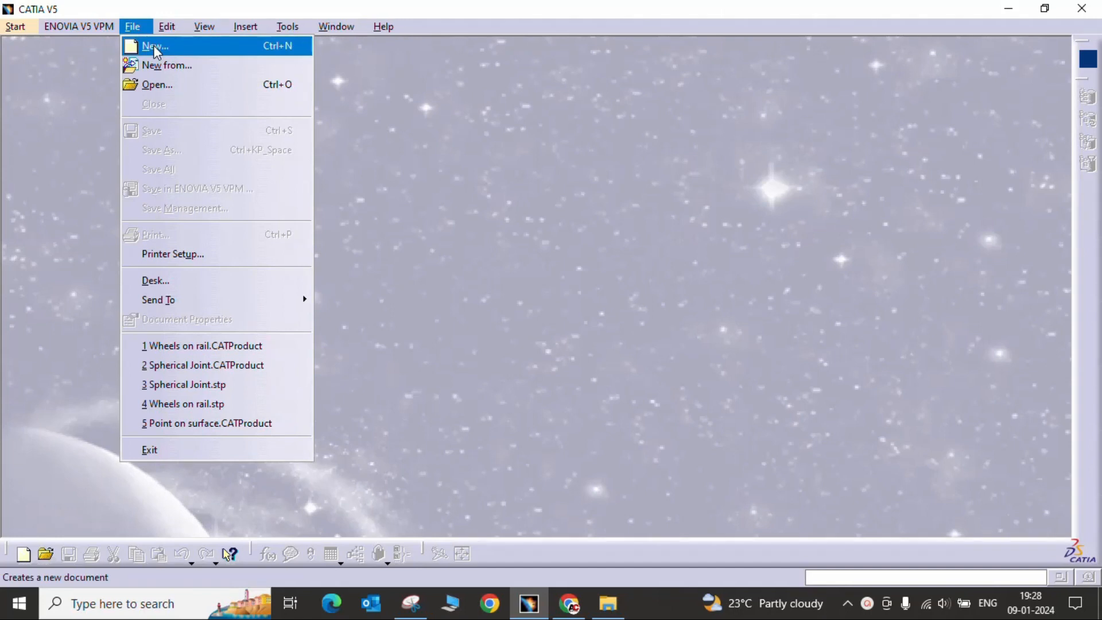
pyautogui.click(526, 166)
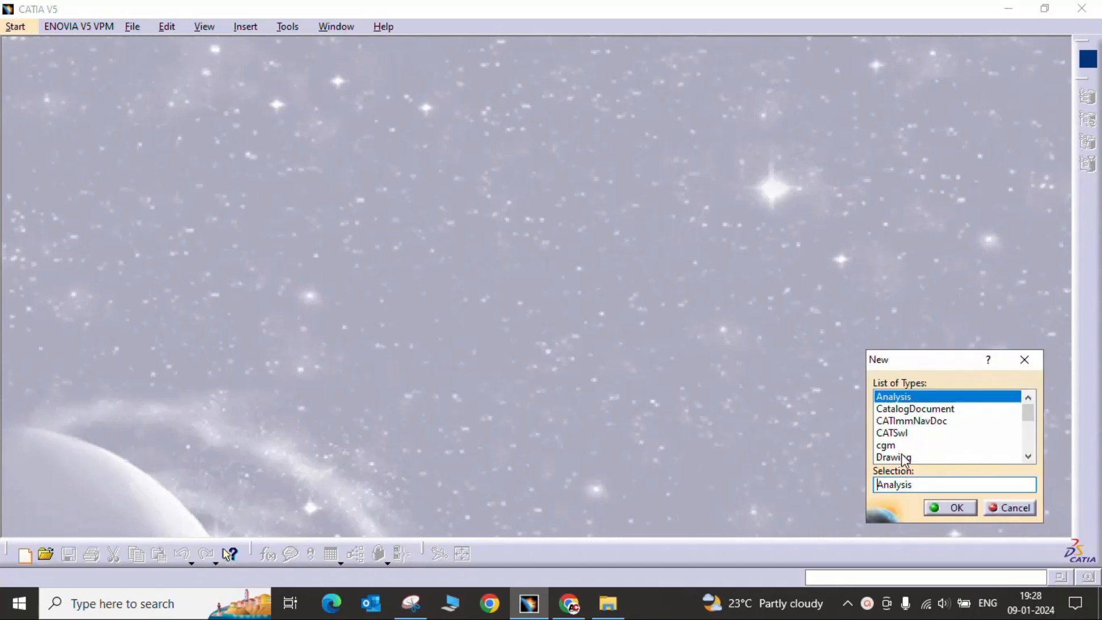
pyautogui.scroll(-3, 903, 454)
pyautogui.scroll(1, 903, 445)
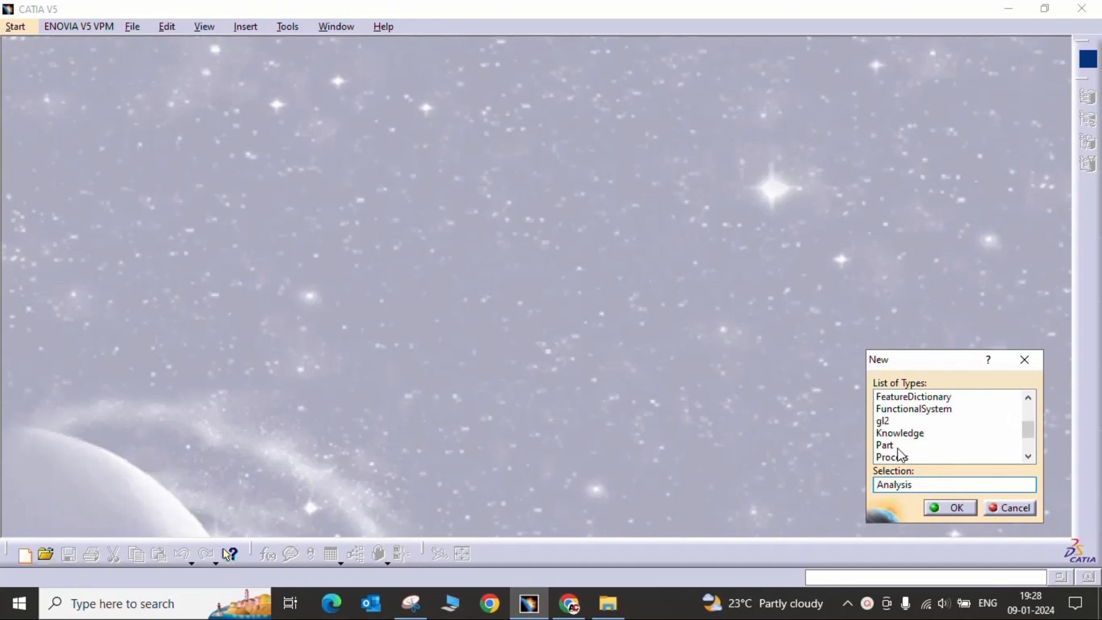
pyautogui.click(898, 447)
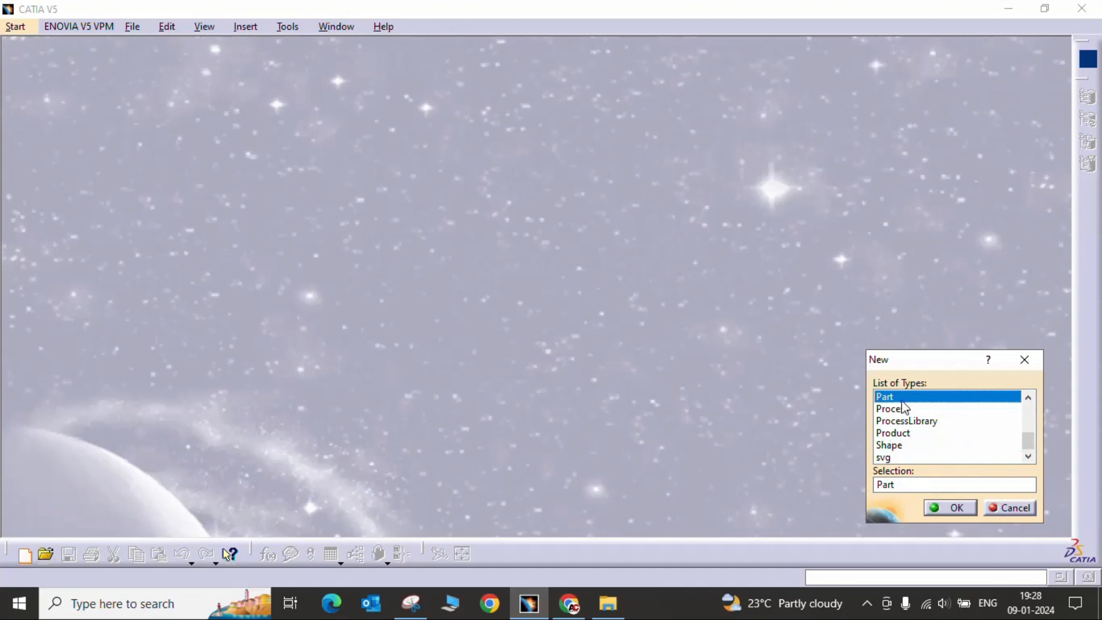
pyautogui.click(944, 509)
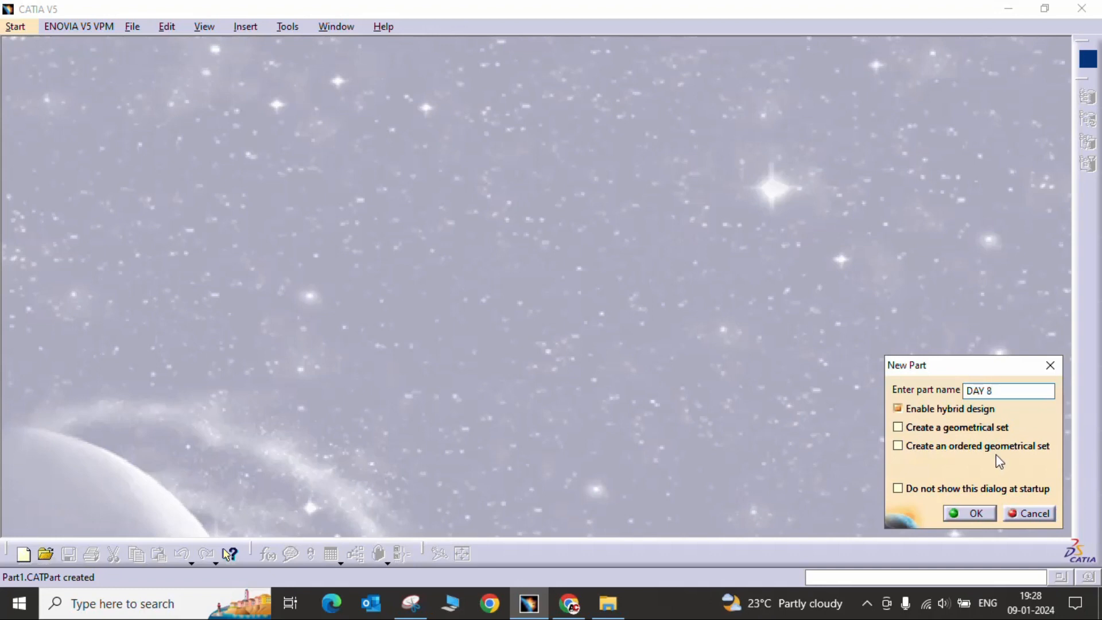
pyautogui.moveTo(992, 395); pyautogui.dragTo(947, 394)
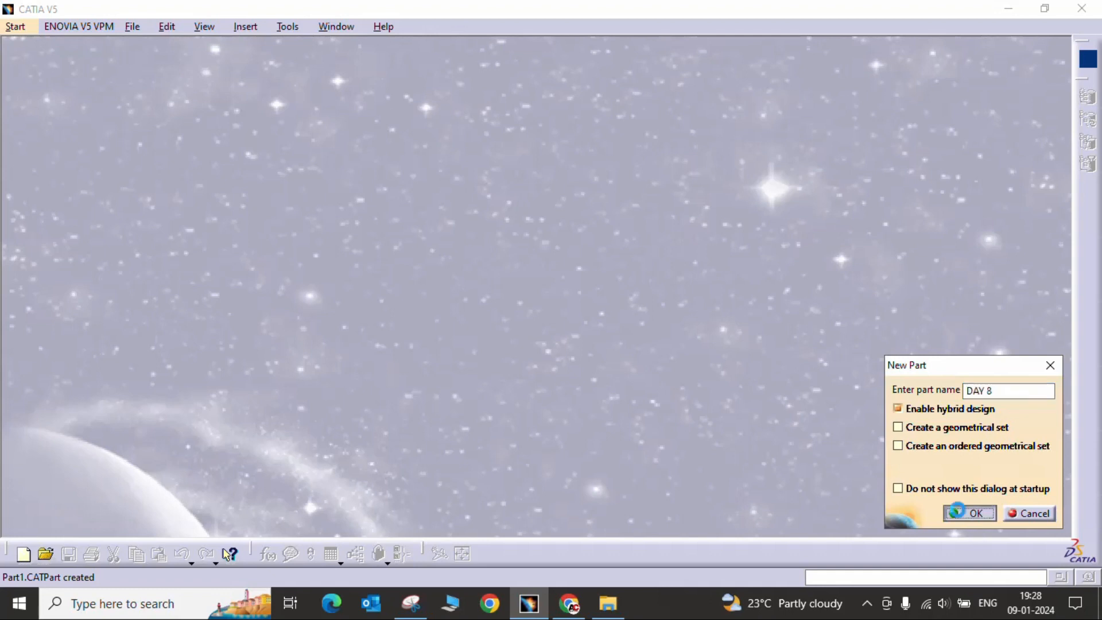
pyautogui.click(969, 513)
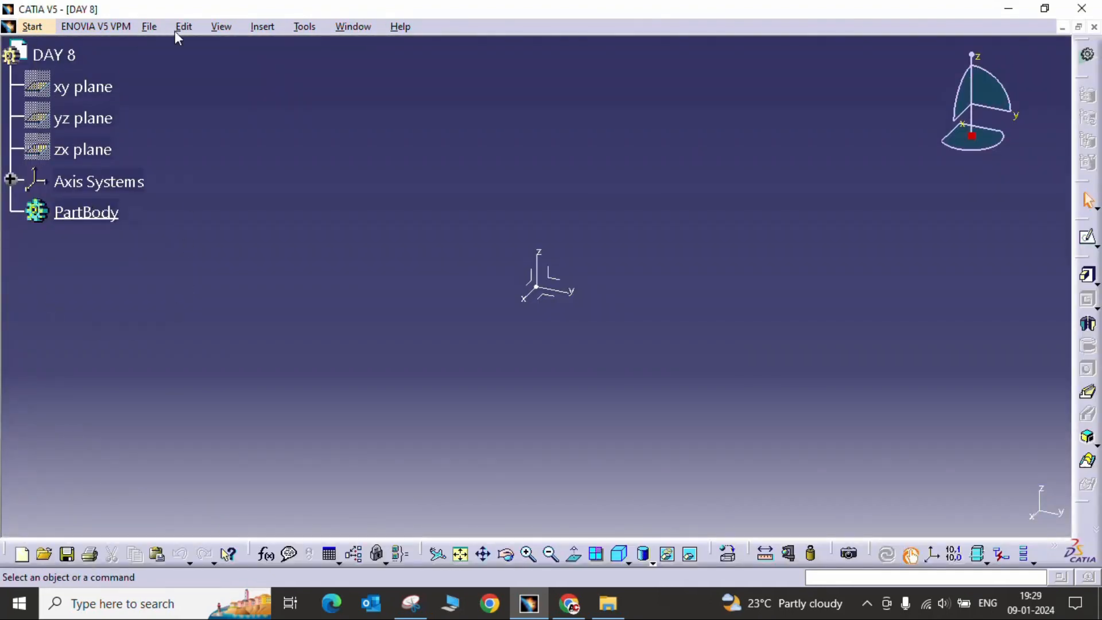
# - Hide the Absolute Axis System and show the xy, yz and zx planes
pyautogui.click(11, 180)
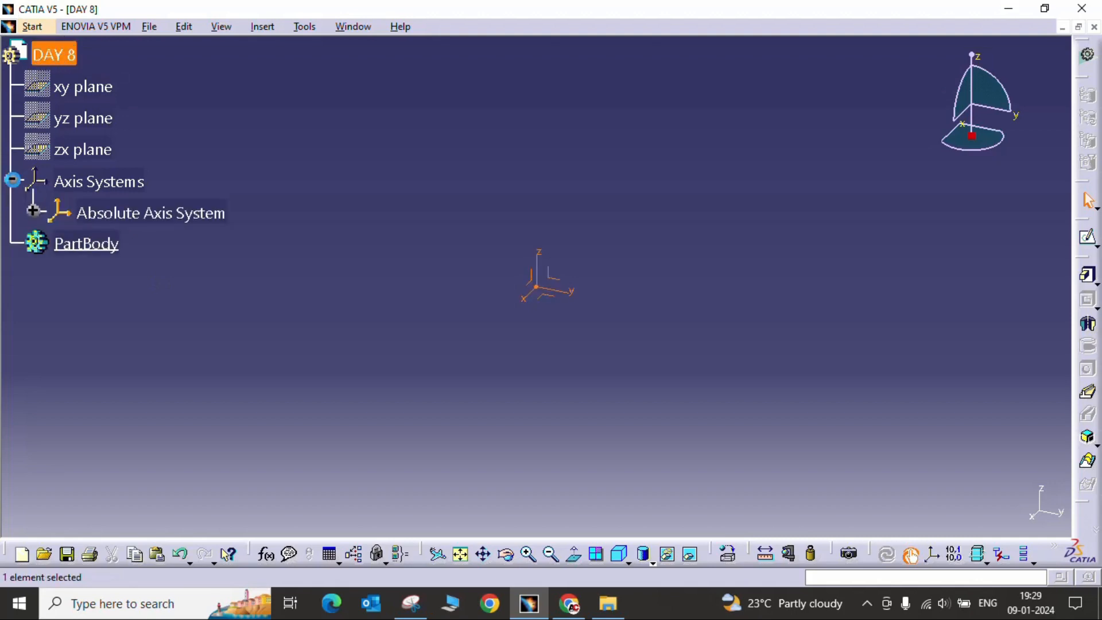
pyautogui.click(92, 214)
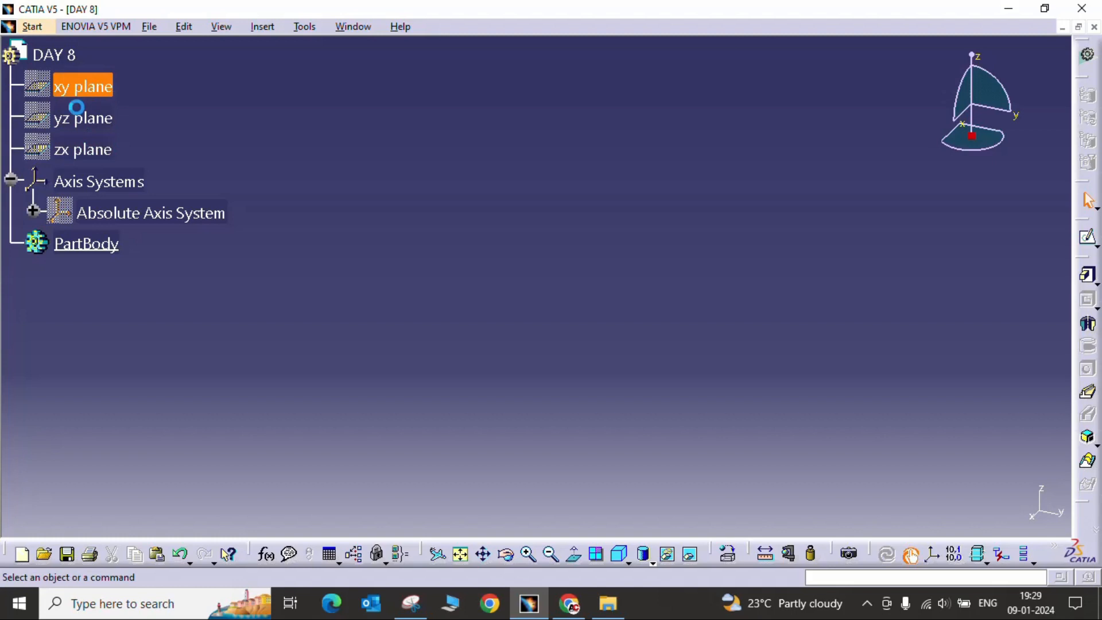
pyautogui.click(81, 88)
pyautogui.click(86, 119)
pyautogui.click(95, 152)
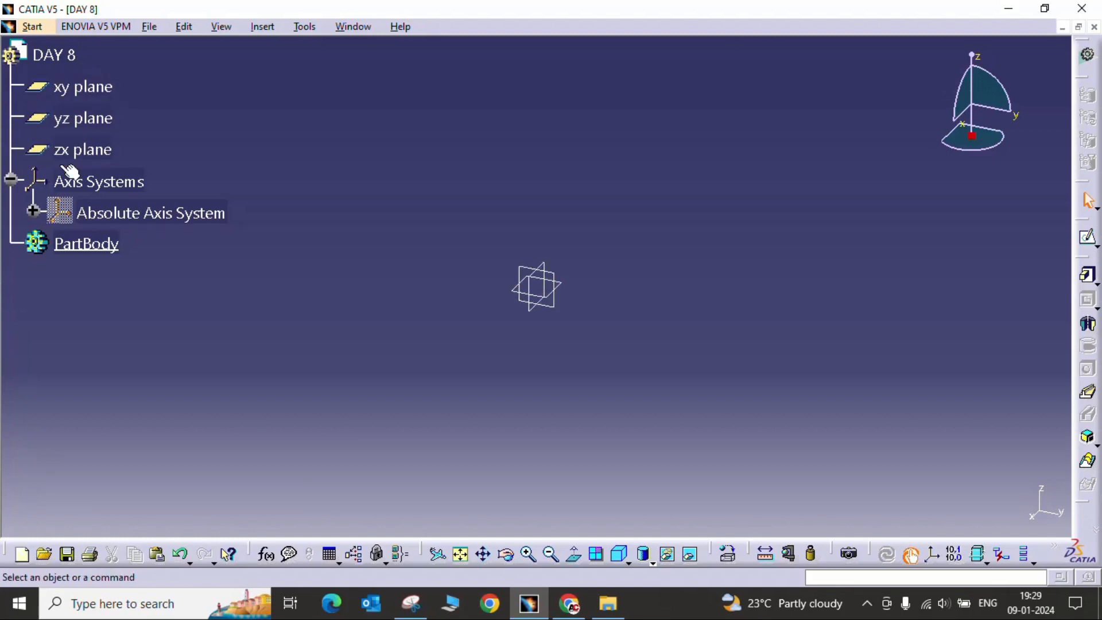
pyautogui.click(11, 180)
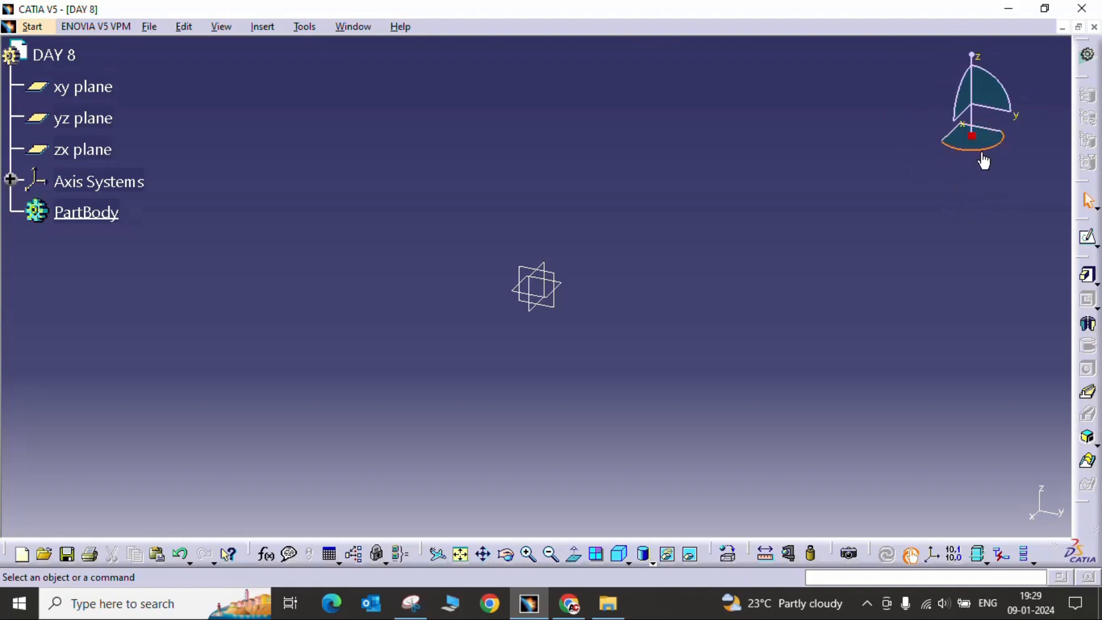
# - Start a sketch on the yz plane
pyautogui.moveTo(458, 398); pyautogui.dragTo(546, 358, button='middle')
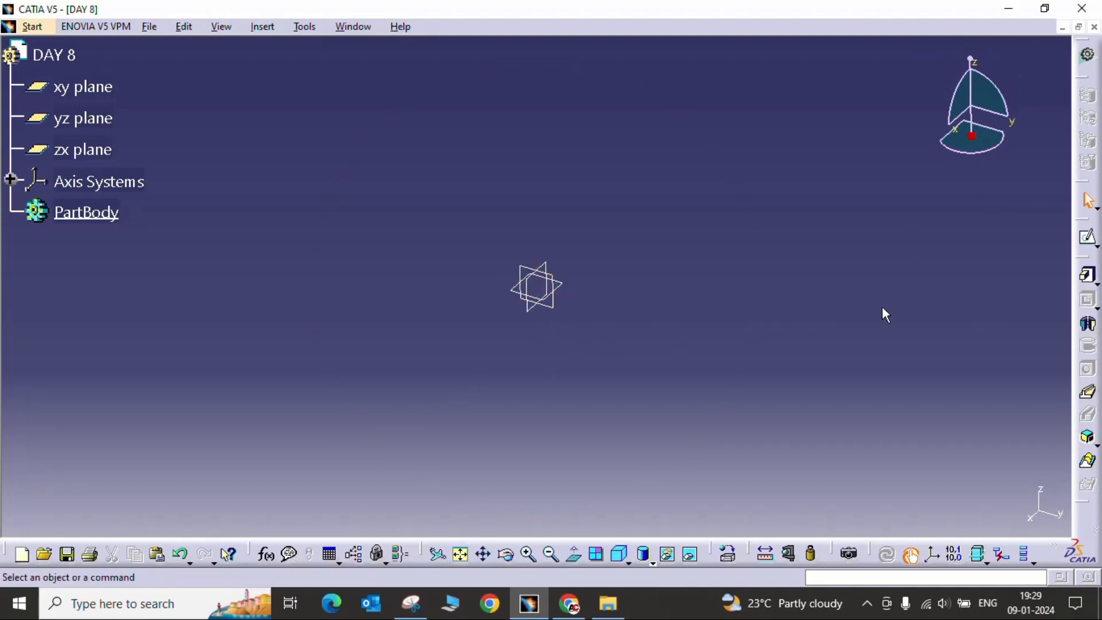
pyautogui.click(1089, 240)
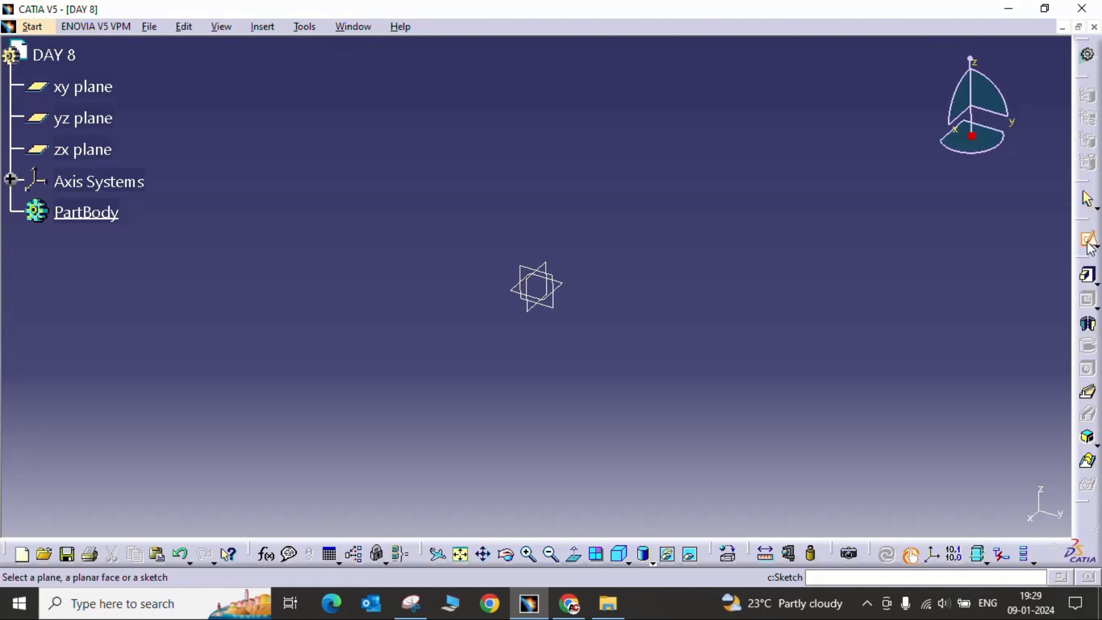
pyautogui.click(552, 308)
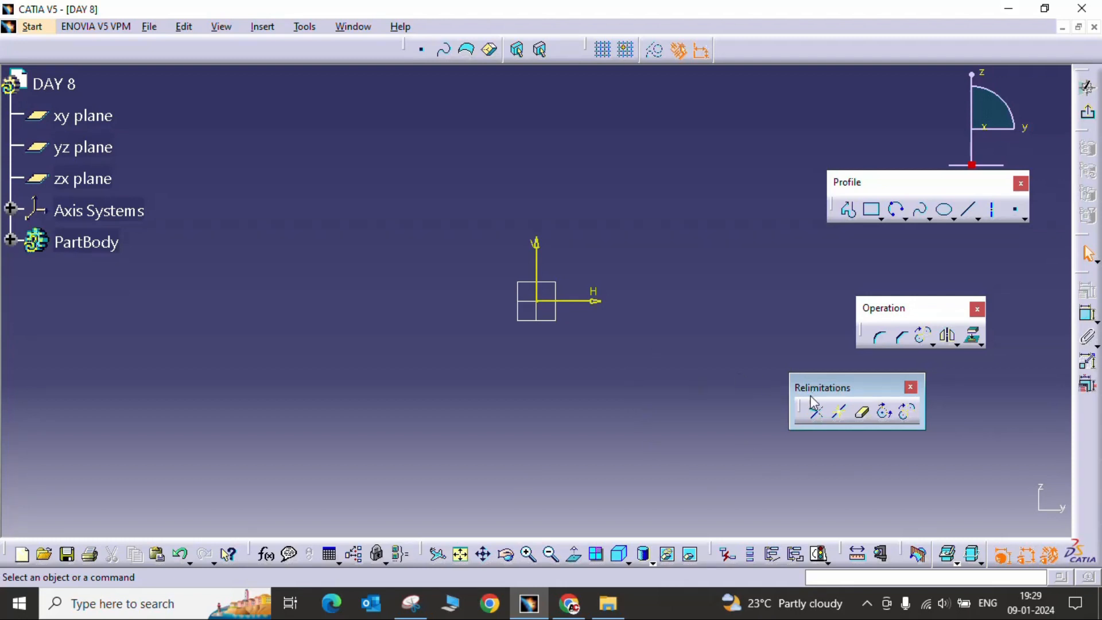
# - Close the floating Relimitations toolbar, reposition the Operation toolbar and detach the Transformation toolbar beneath it
pyautogui.moveTo(704, 253); pyautogui.dragTo(705, 254)
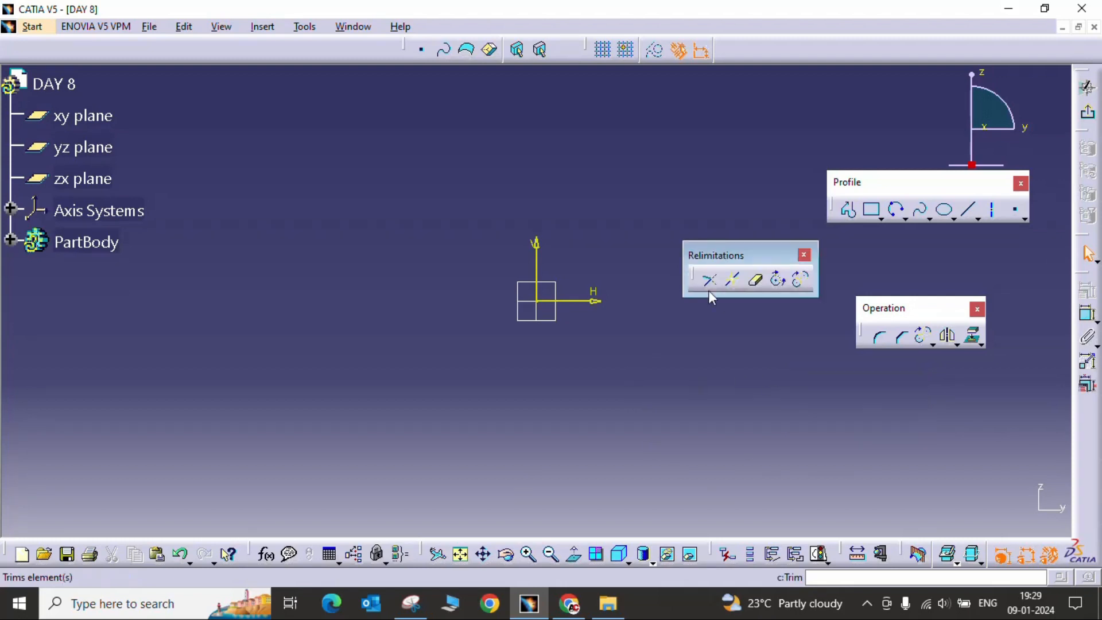
pyautogui.click(804, 256)
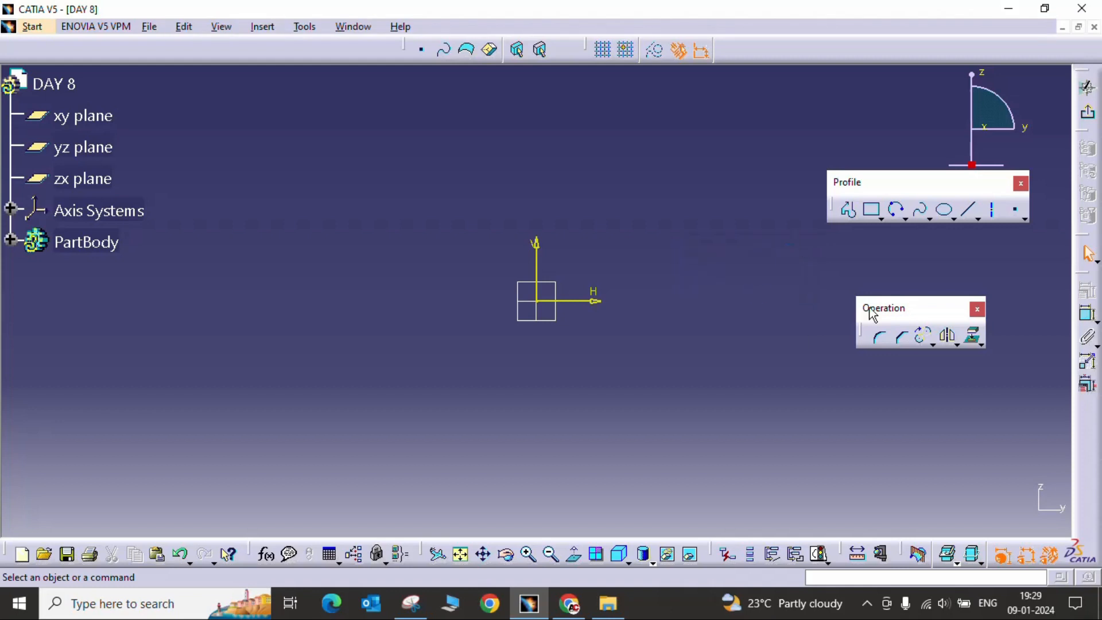
pyautogui.moveTo(871, 310); pyautogui.dragTo(856, 295)
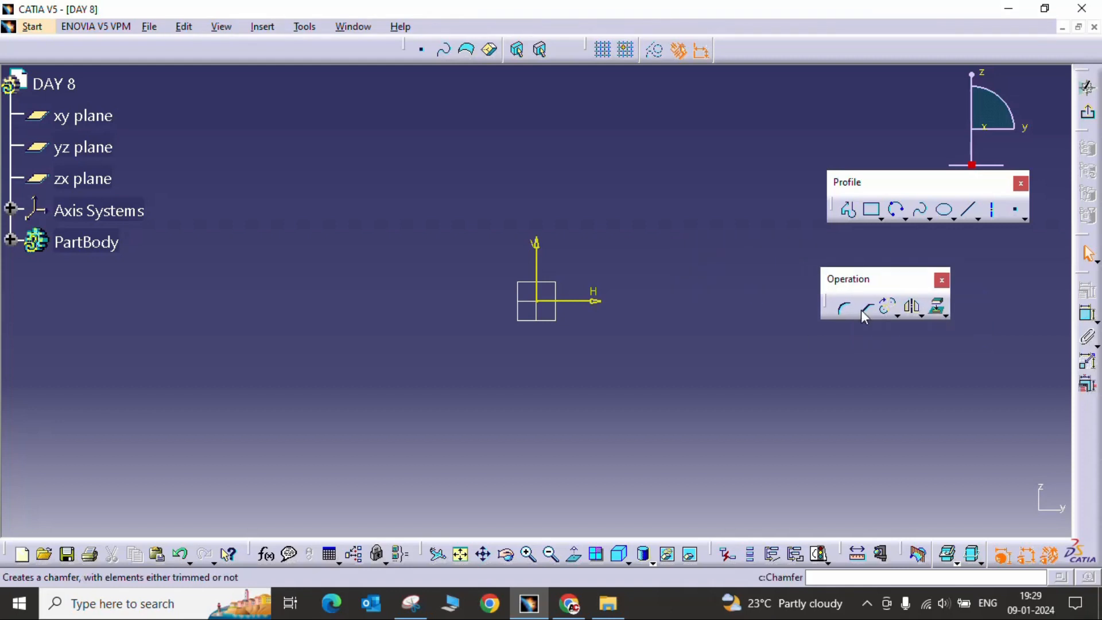
pyautogui.click(921, 315)
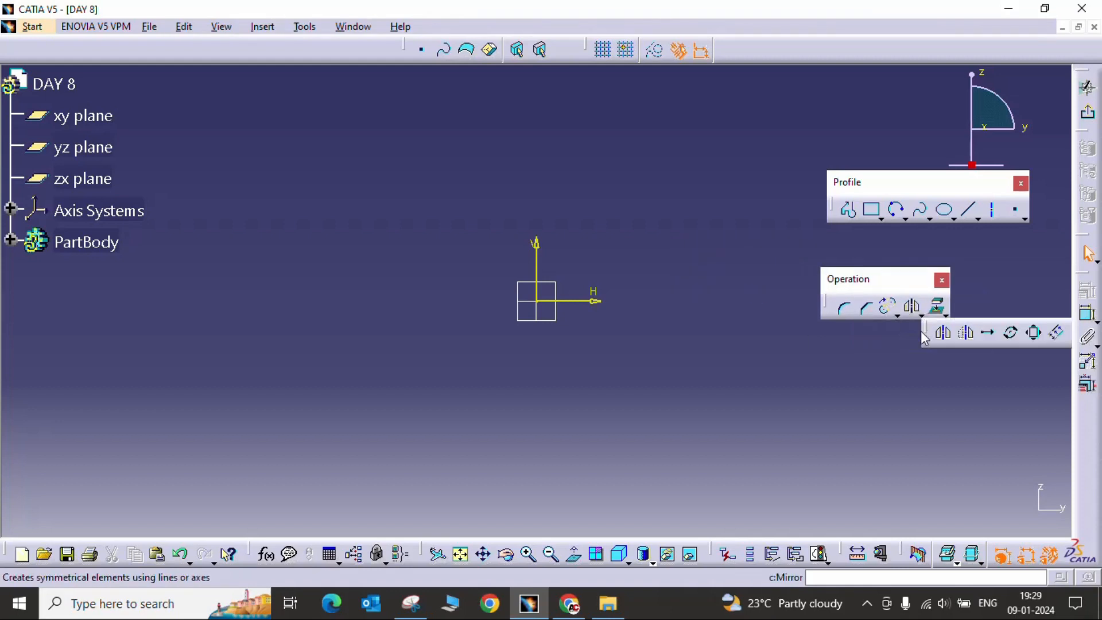
pyautogui.moveTo(926, 331); pyautogui.dragTo(839, 377)
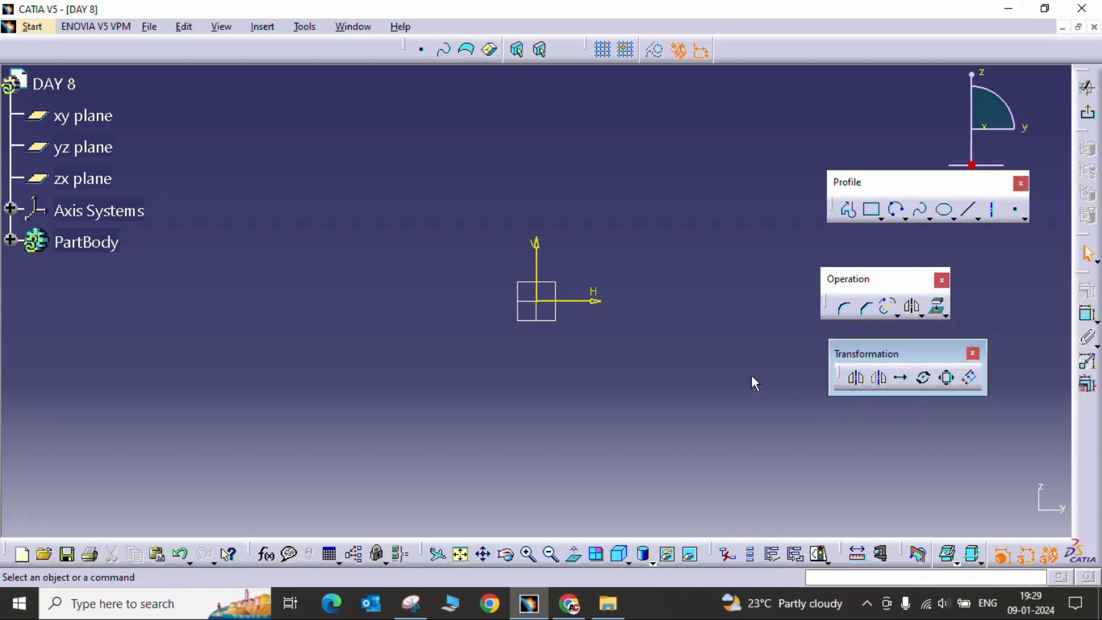
# - Sketch an upright rectangle about 29 mm wide and 63 mm tall, to the right of the vertical axis
pyautogui.moveTo(728, 367); pyautogui.dragTo(680, 375, button='middle')
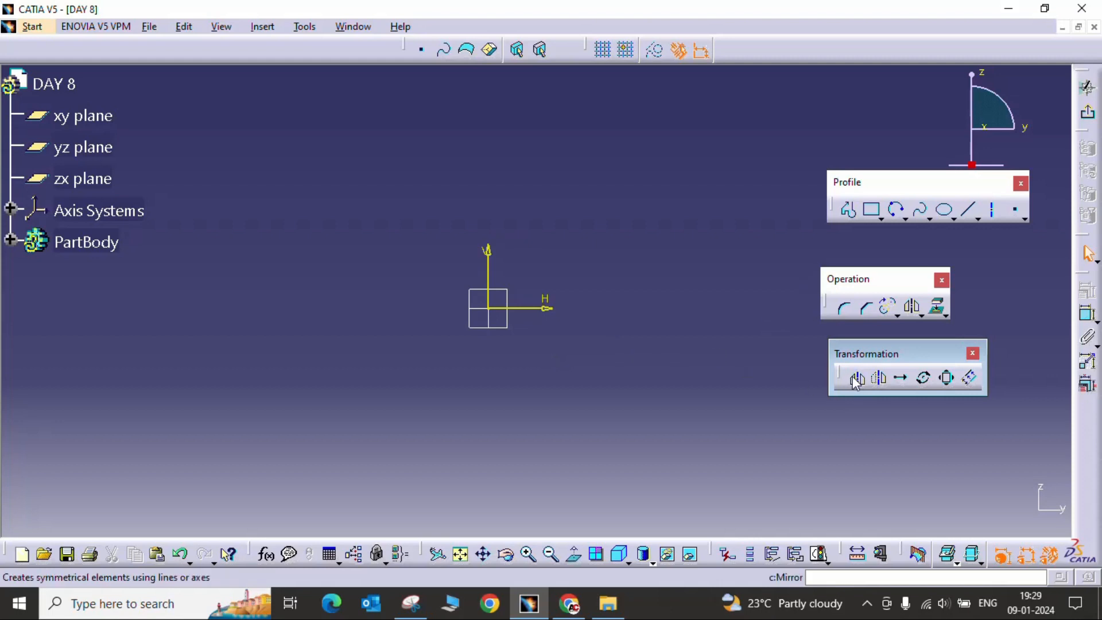
pyautogui.moveTo(526, 349)
pyautogui.mouseDown(button='middle')
pyautogui.moveTo(477, 361)
pyautogui.moveTo(488, 355)
pyautogui.mouseUp(button='middle')
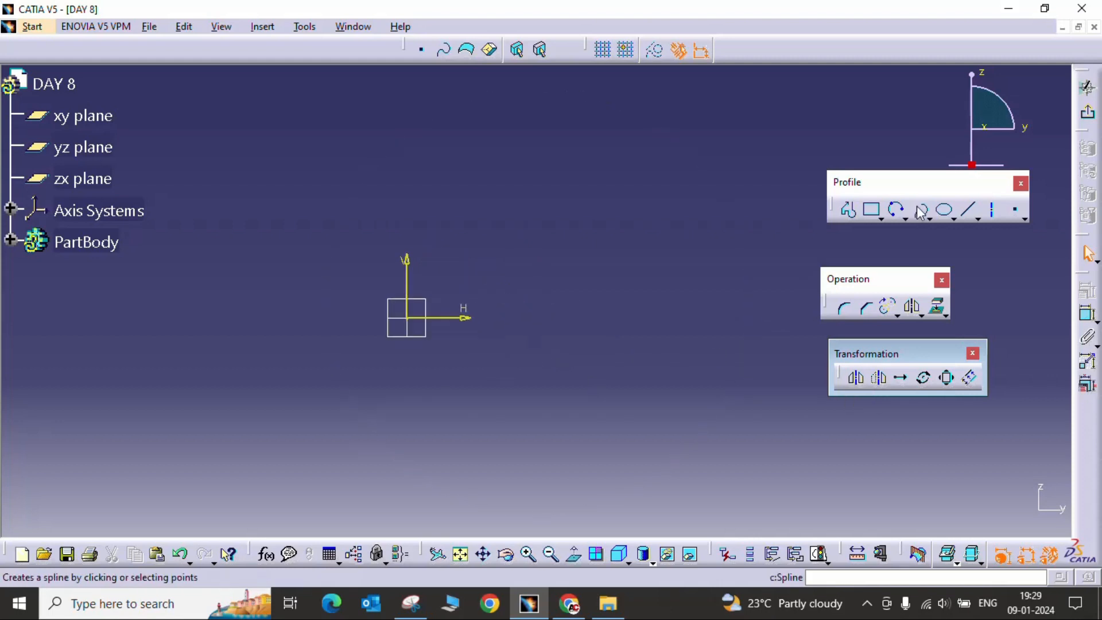
pyautogui.click(880, 219)
pyautogui.click(901, 232)
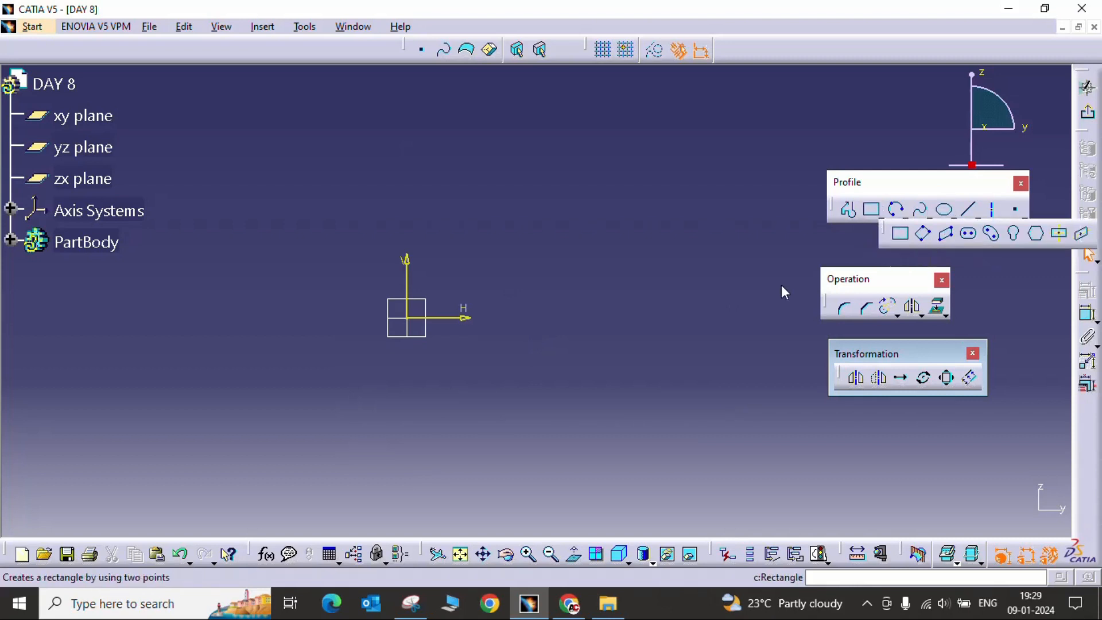
pyautogui.click(589, 315)
pyautogui.click(654, 173)
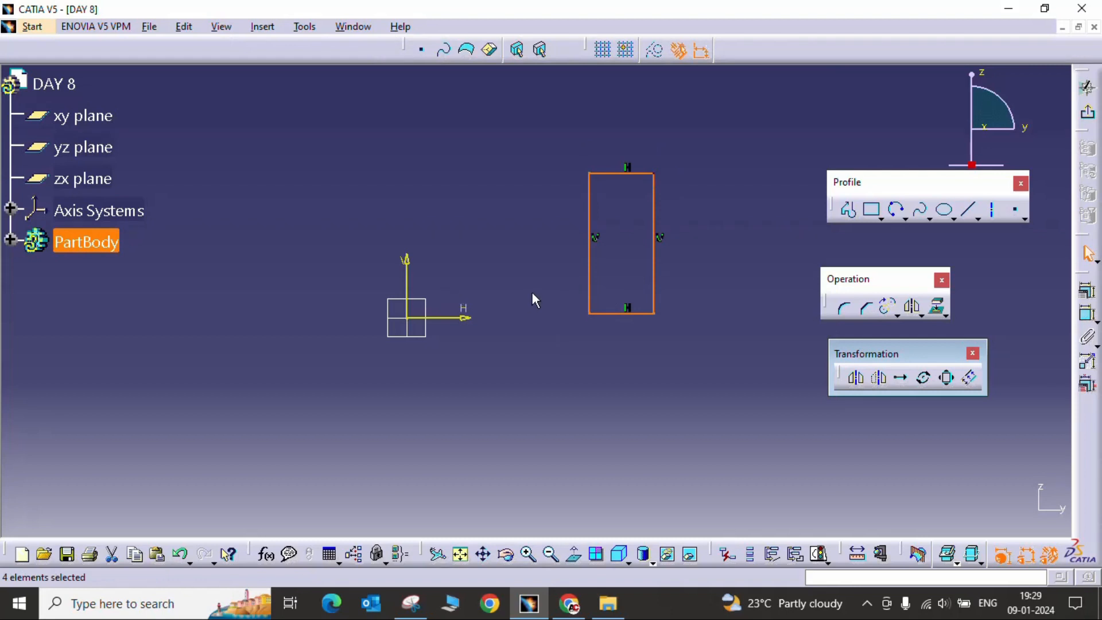
pyautogui.click(529, 373)
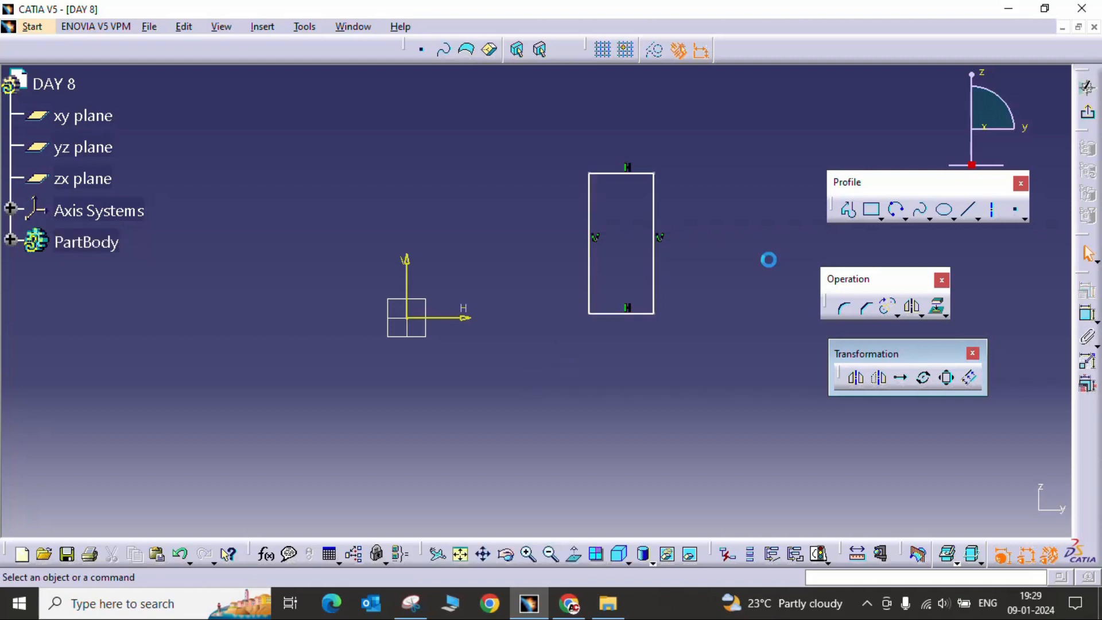
# - Draw a vertical axis line upward from the sketch origin
pyautogui.click(993, 210)
pyautogui.click(406, 314)
pyautogui.click(408, 143)
pyautogui.moveTo(369, 295); pyautogui.dragTo(413, 312, button='middle')
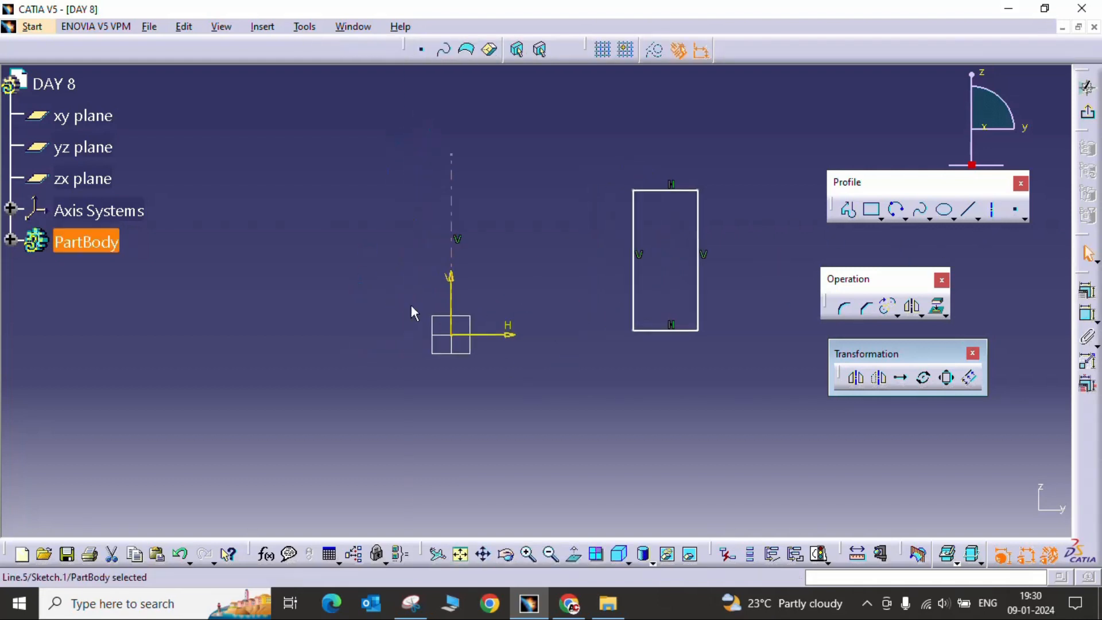
pyautogui.click(597, 421)
# - Dimension the distance from the vertical axis line to the rectangle's left edge and set it to 80 mm
pyautogui.click(1087, 314)
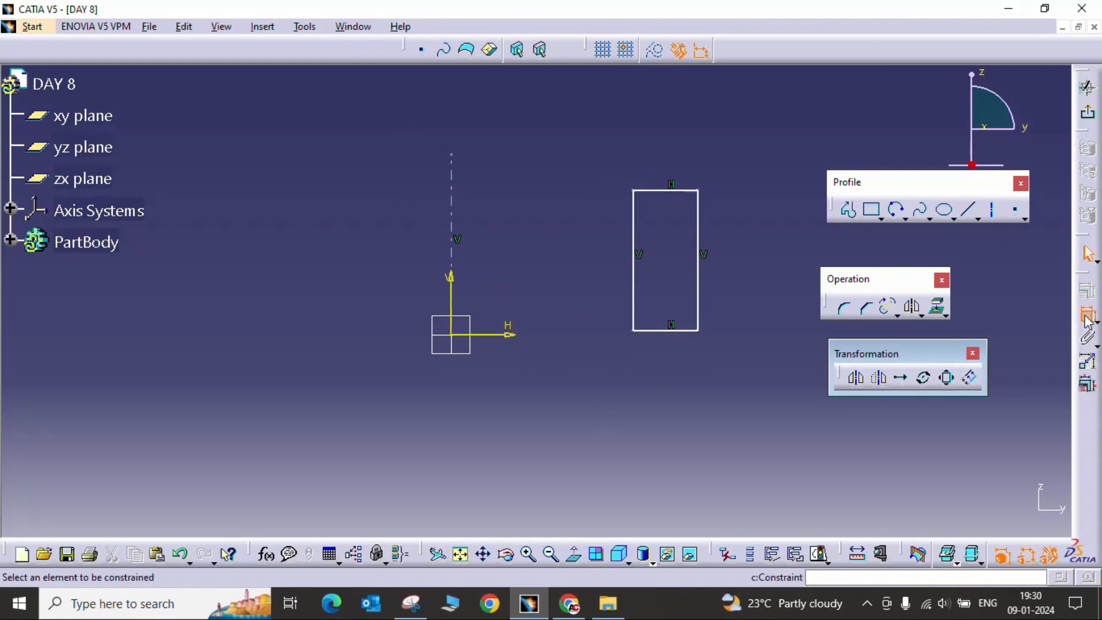
pyautogui.click(452, 262)
pyautogui.click(634, 299)
pyautogui.click(546, 381)
pyautogui.doubleClick(547, 382)
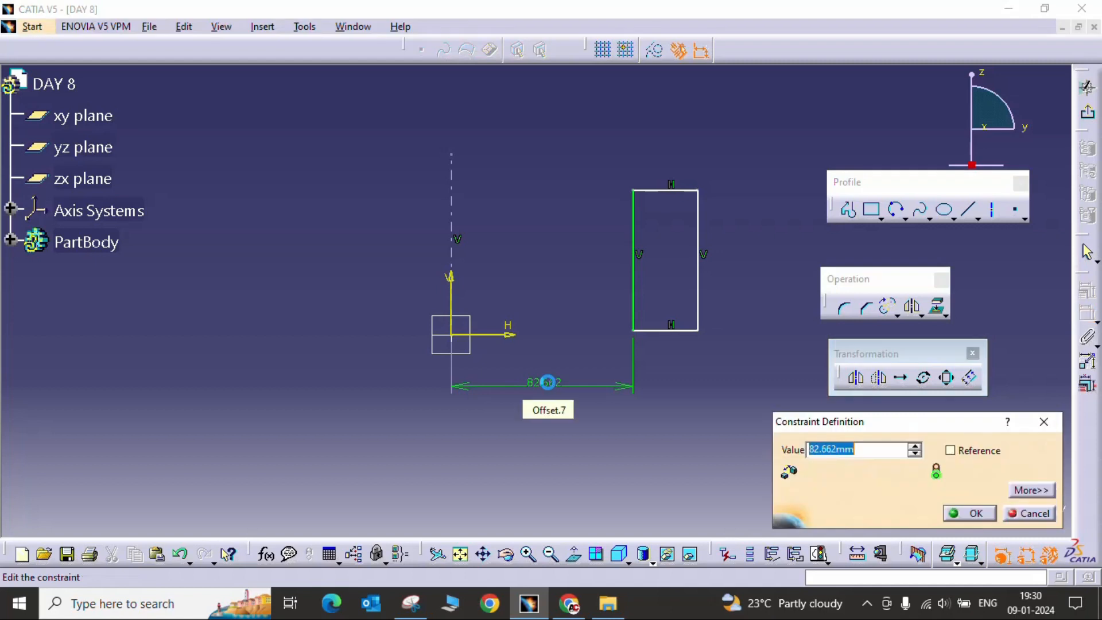
pyautogui.write('80')
pyautogui.press('Return')
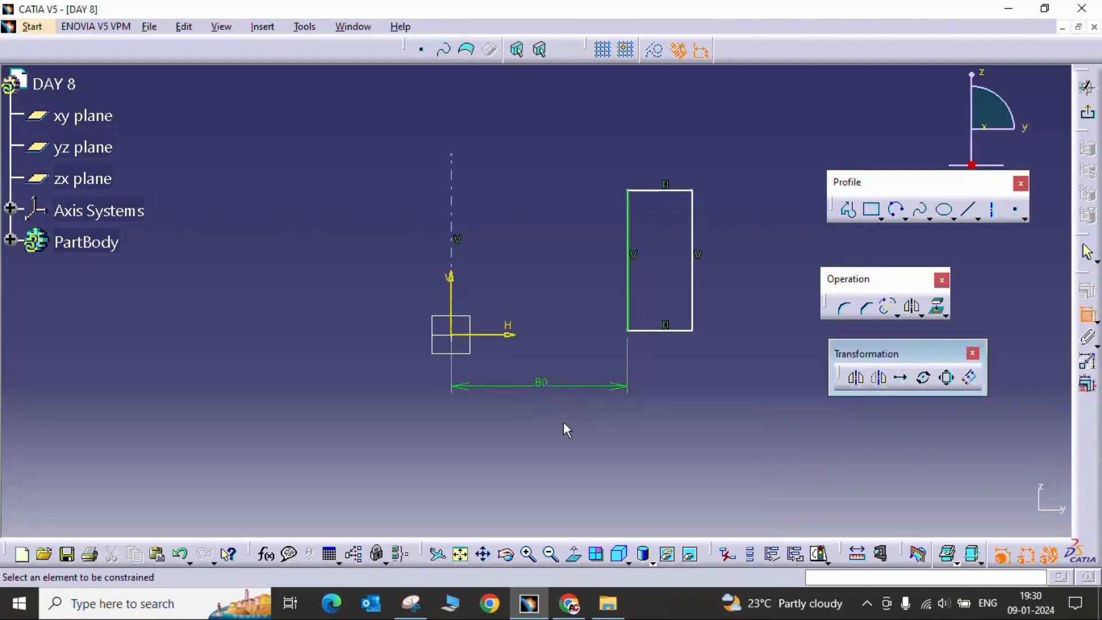
# - Dimension the rectangle's bottom and right edges, setting its width to 50 mm and its height to 70 mm
pyautogui.click(671, 332)
pyautogui.click(670, 380)
pyautogui.doubleClick(664, 380)
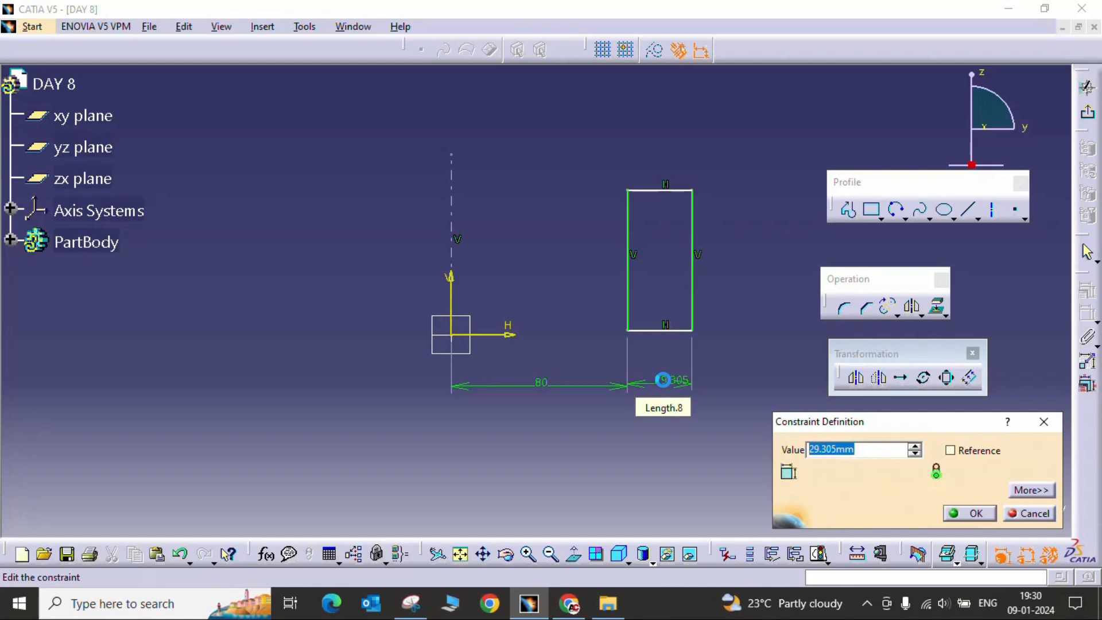
pyautogui.write('50')
pyautogui.press('Return')
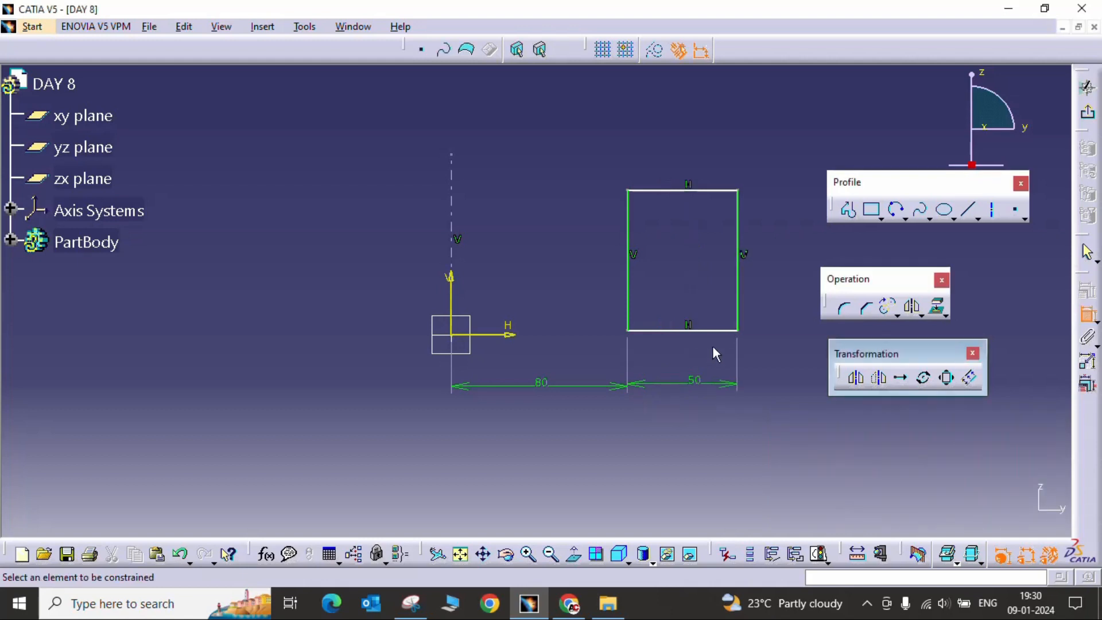
pyautogui.click(742, 296)
pyautogui.click(777, 269)
pyautogui.doubleClick(775, 269)
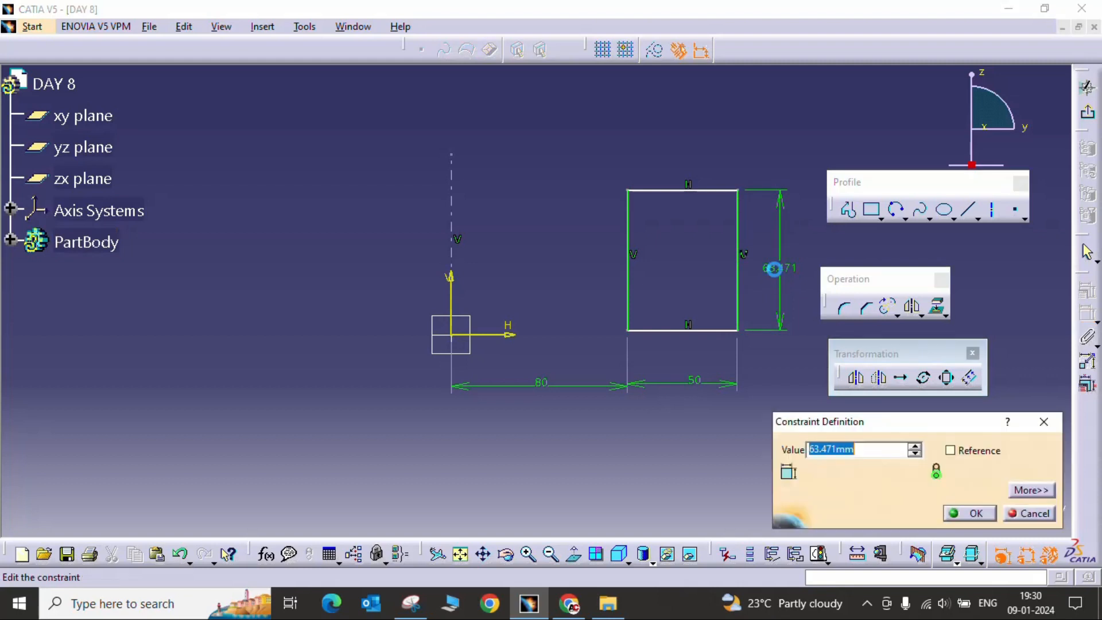
pyautogui.write('70')
pyautogui.press('Return')
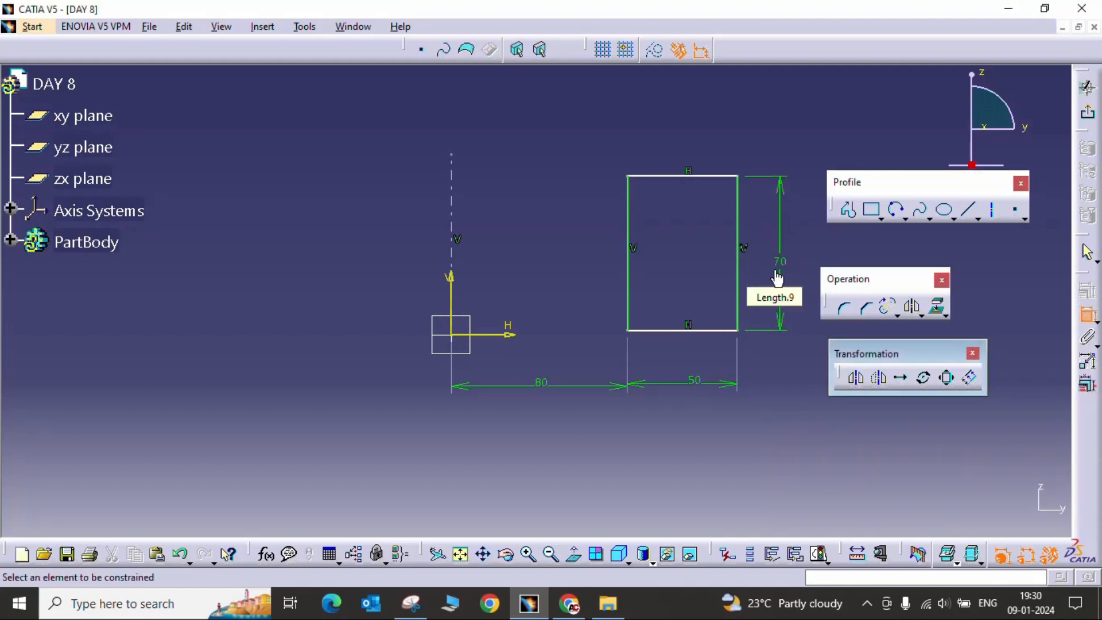
# - Make the rectangle's bottom edge coincident with the sketch's horizontal axis and check the sketch solving status
pyautogui.moveTo(607, 356); pyautogui.dragTo(585, 355, button='middle')
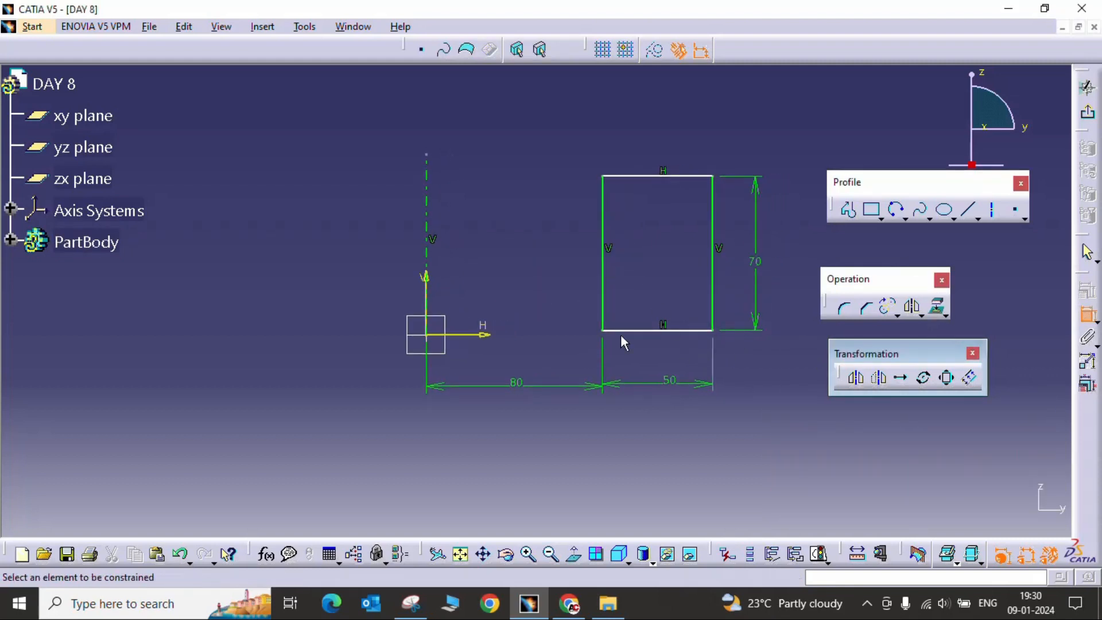
pyautogui.click(660, 330)
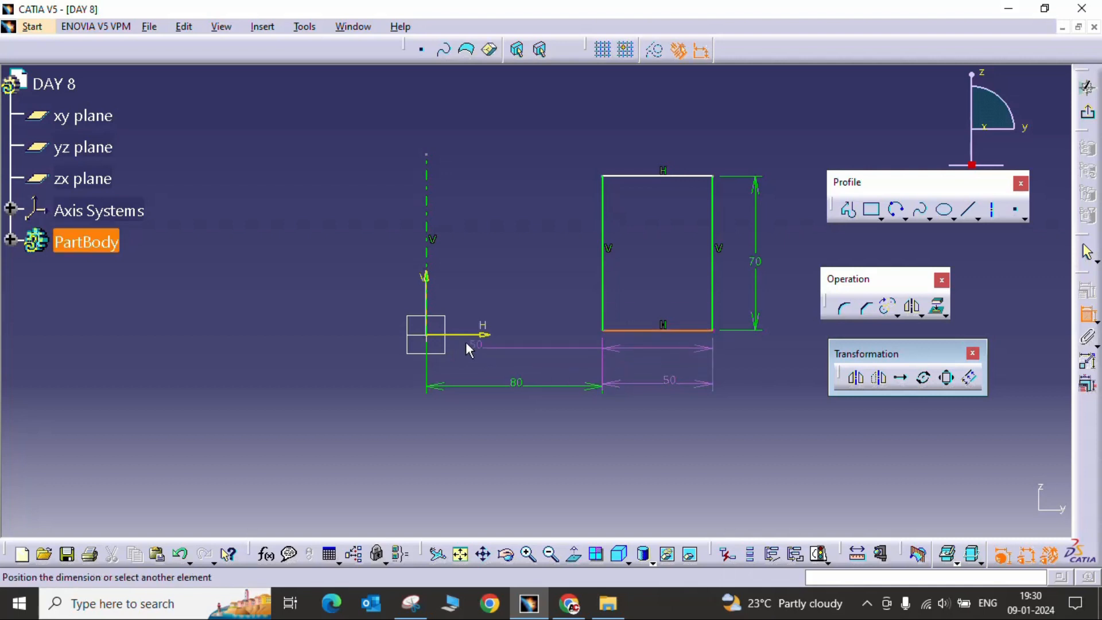
pyautogui.click(456, 335)
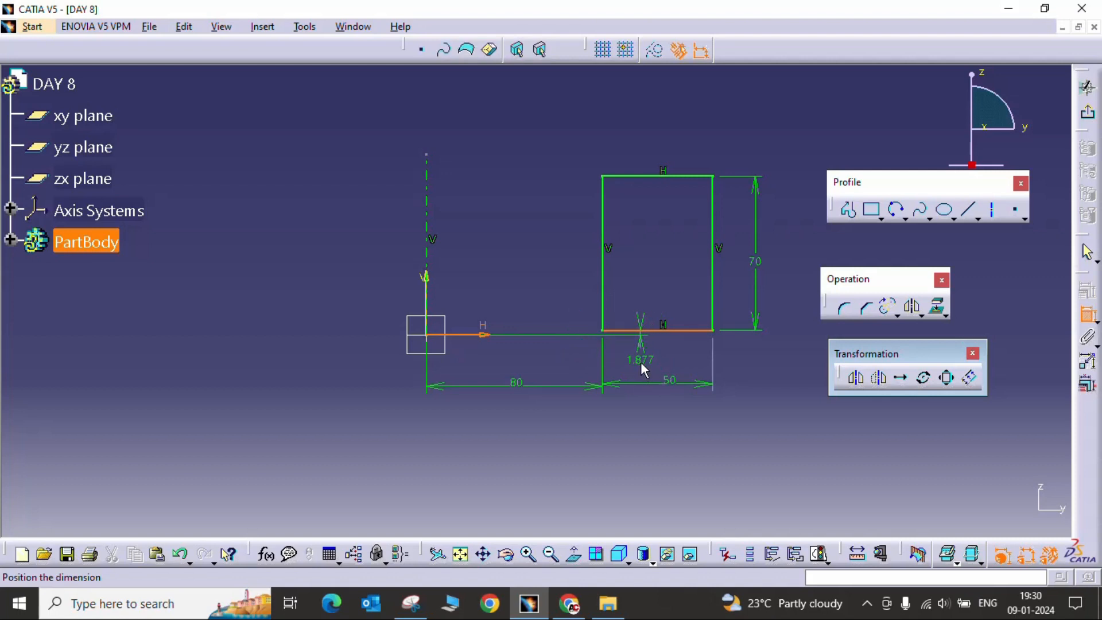
pyautogui.rightClick(640, 360)
pyautogui.click(679, 449)
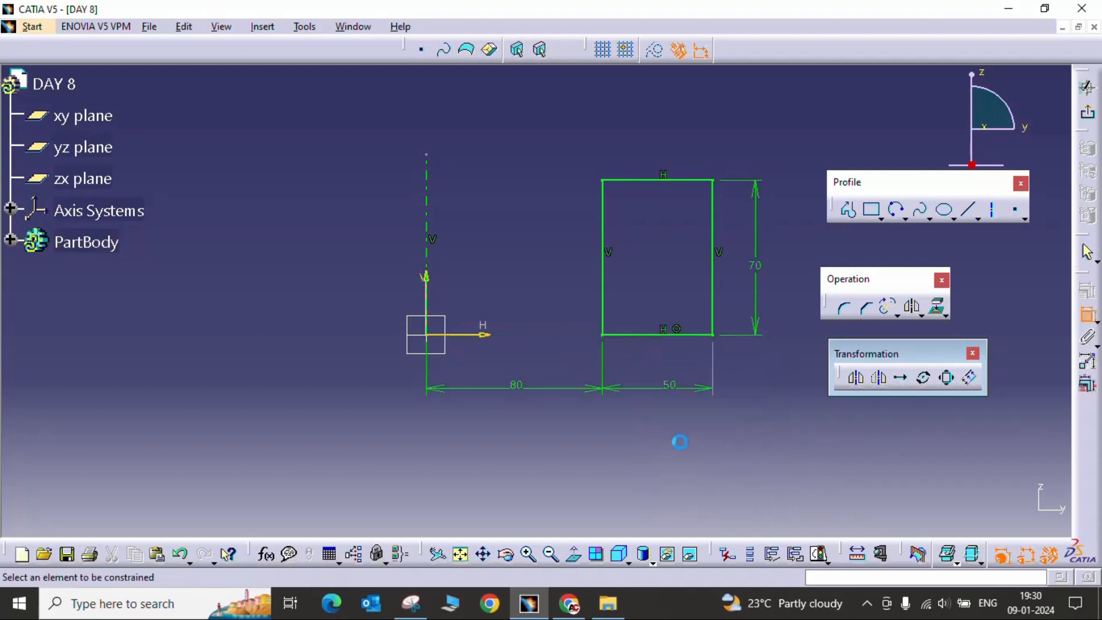
pyautogui.click(820, 554)
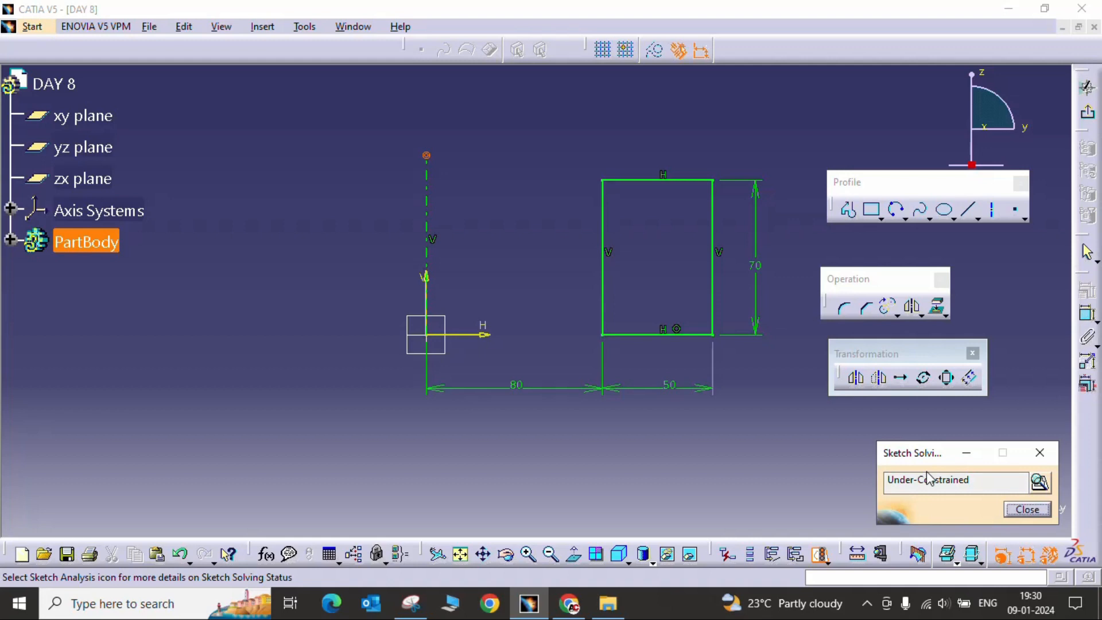
pyautogui.click(1028, 510)
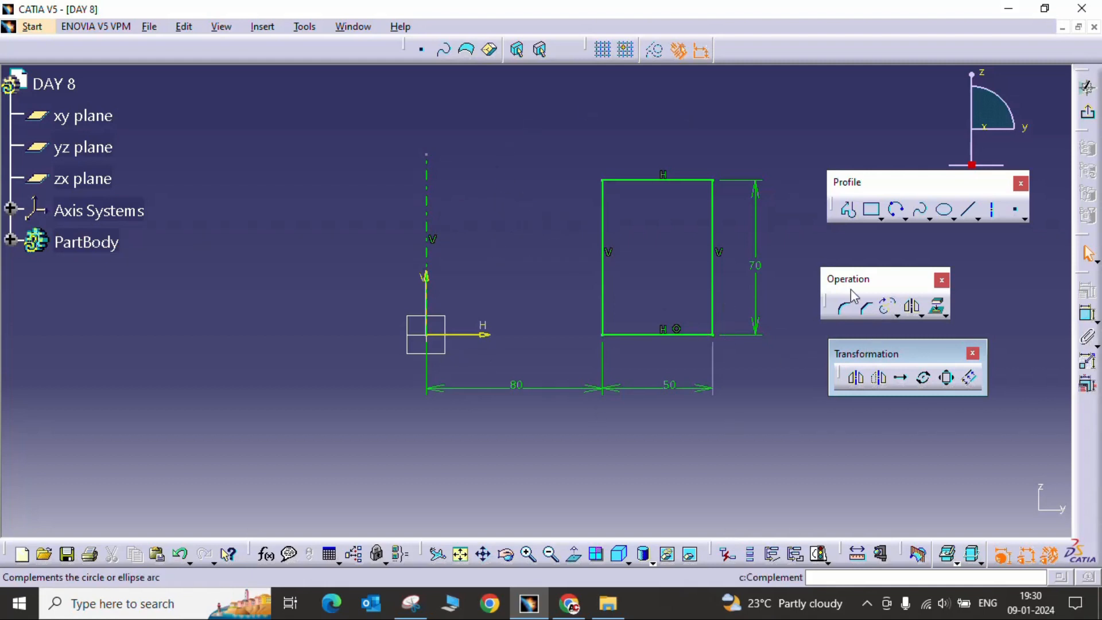
# - Dimension the vertical axis line's length, set it to 80 mm, and recheck the sketch solving status
pyautogui.click(1087, 316)
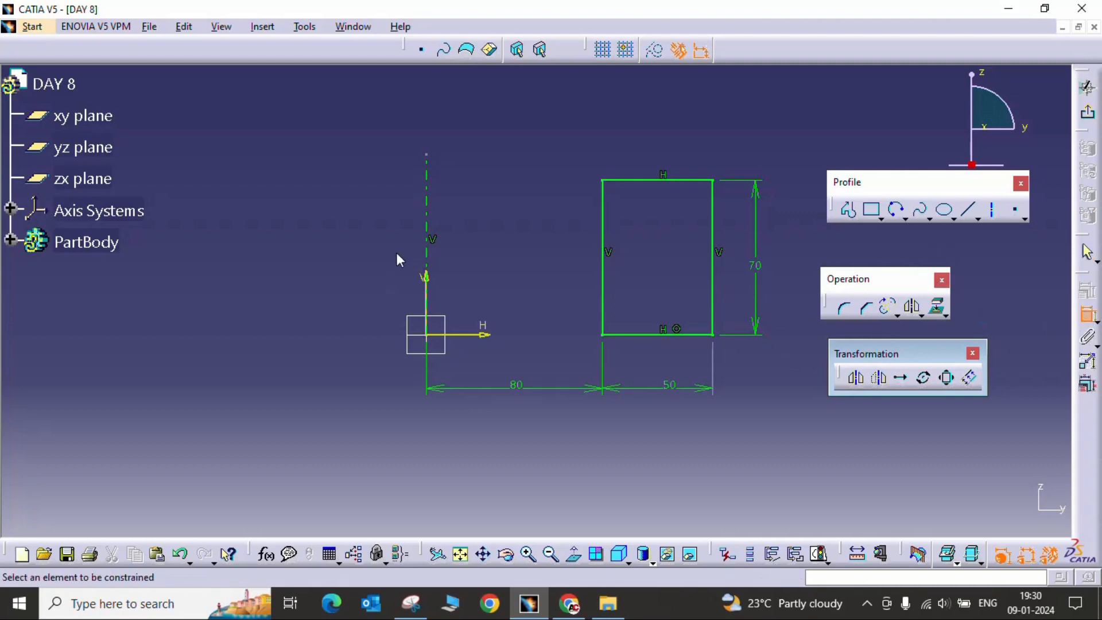
pyautogui.click(425, 239)
pyautogui.click(409, 247)
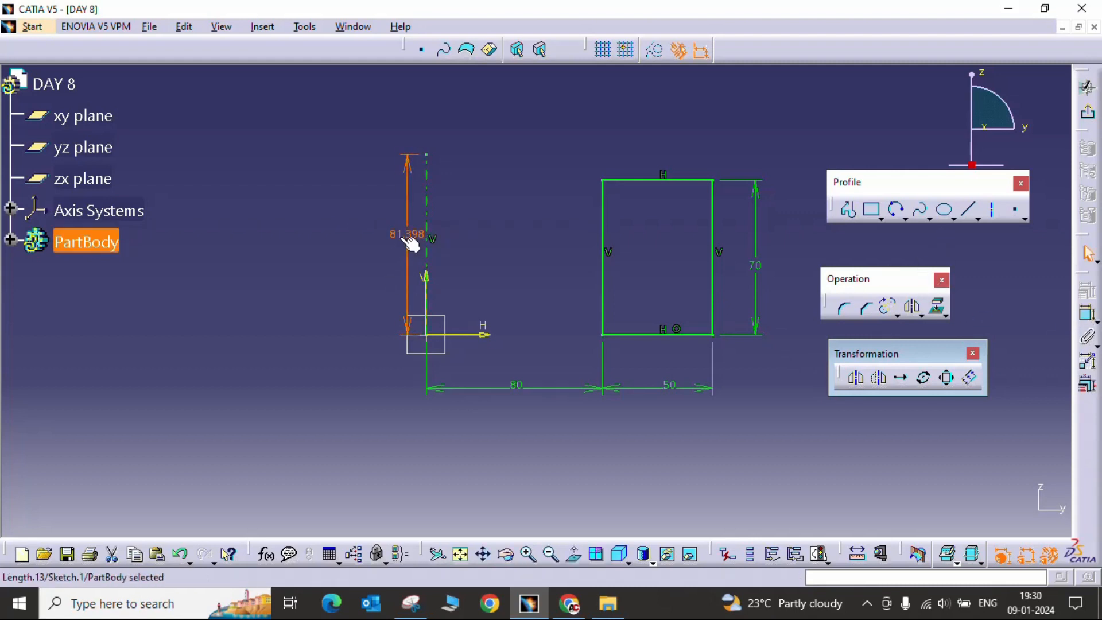
pyautogui.doubleClick(403, 236)
pyautogui.write('80')
pyautogui.press('Return')
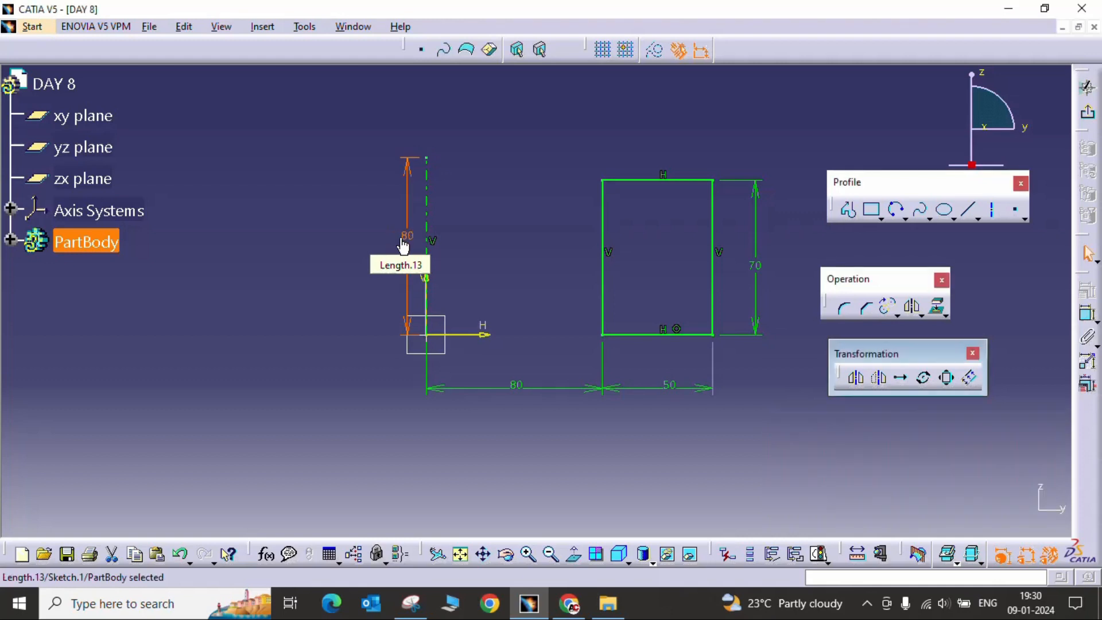
pyautogui.click(600, 402)
pyautogui.click(818, 555)
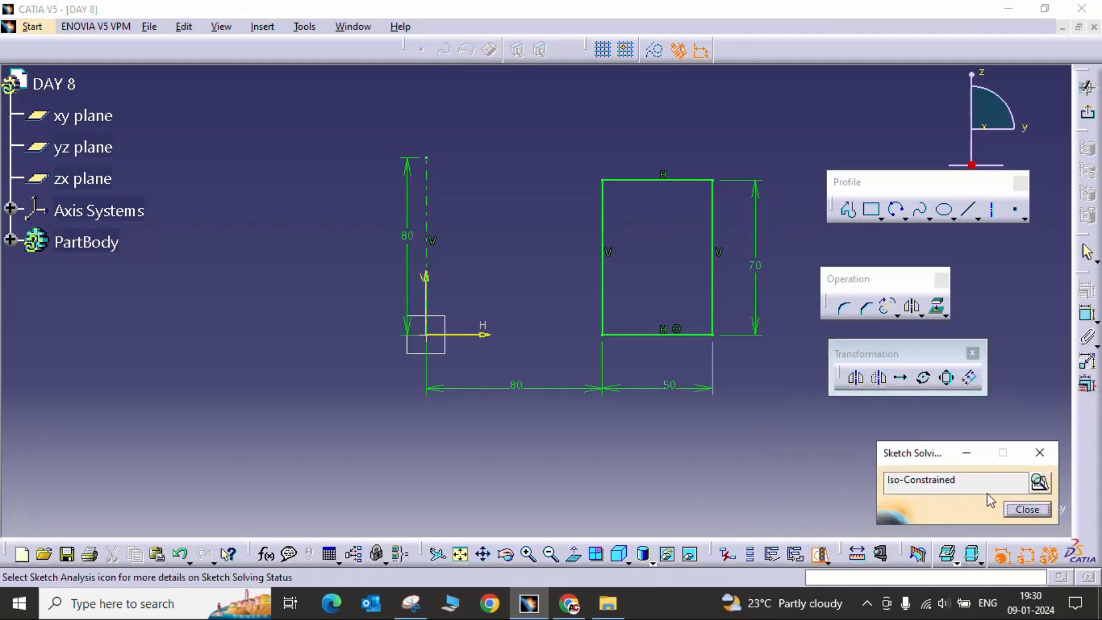
pyautogui.click(1040, 453)
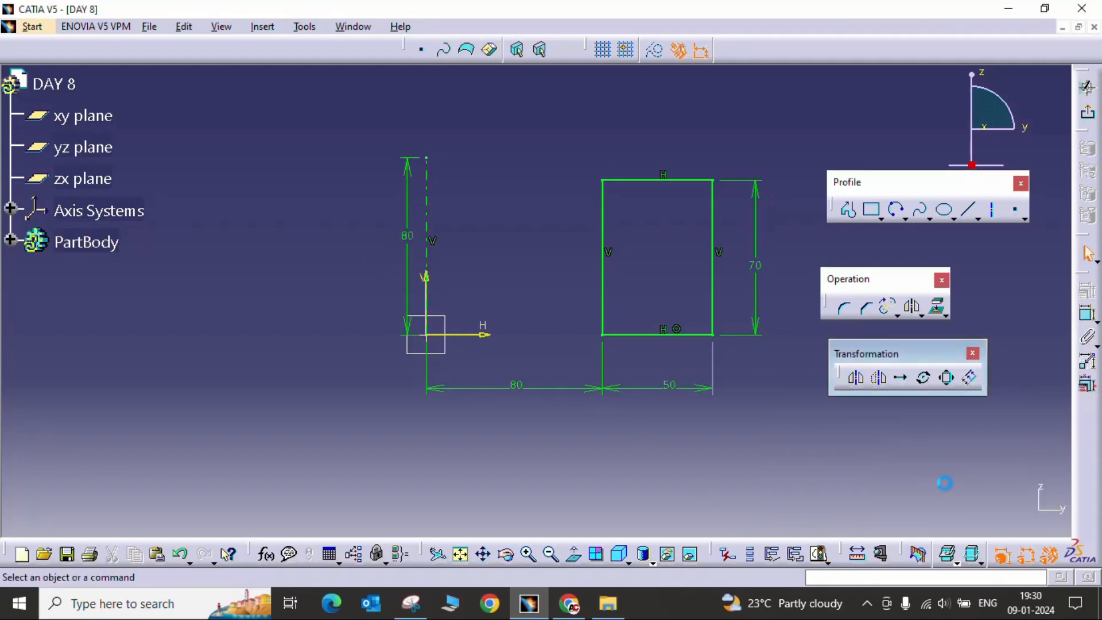
# - Mirror the whole rectangle about the vertical axis line to create a duplicate on its other side
pyautogui.moveTo(497, 352); pyautogui.dragTo(487, 380, button='middle')
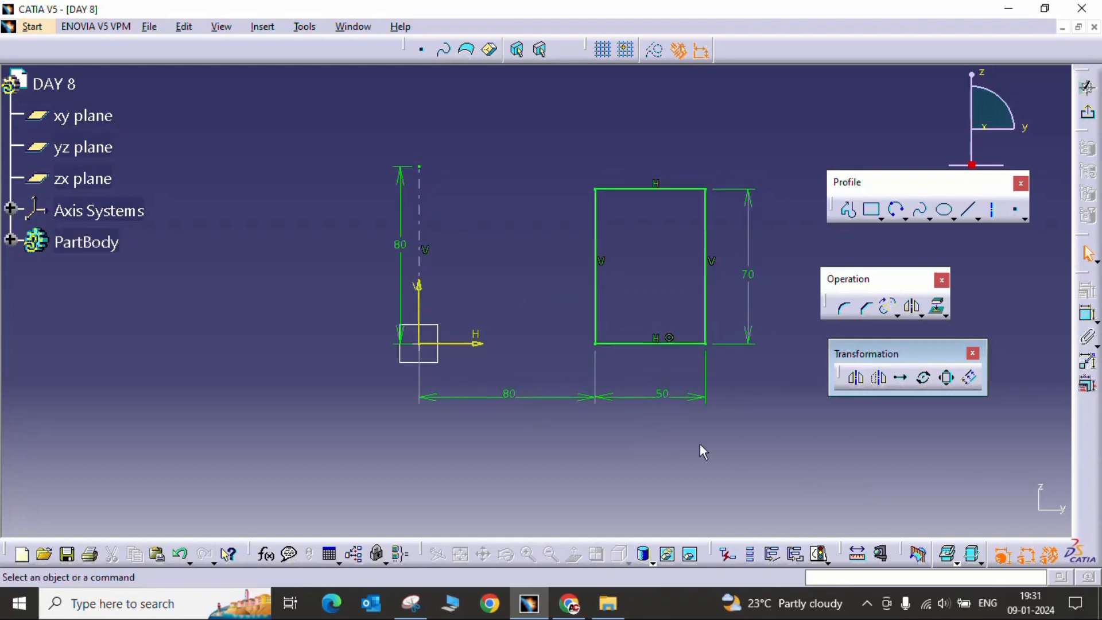
pyautogui.click(858, 379)
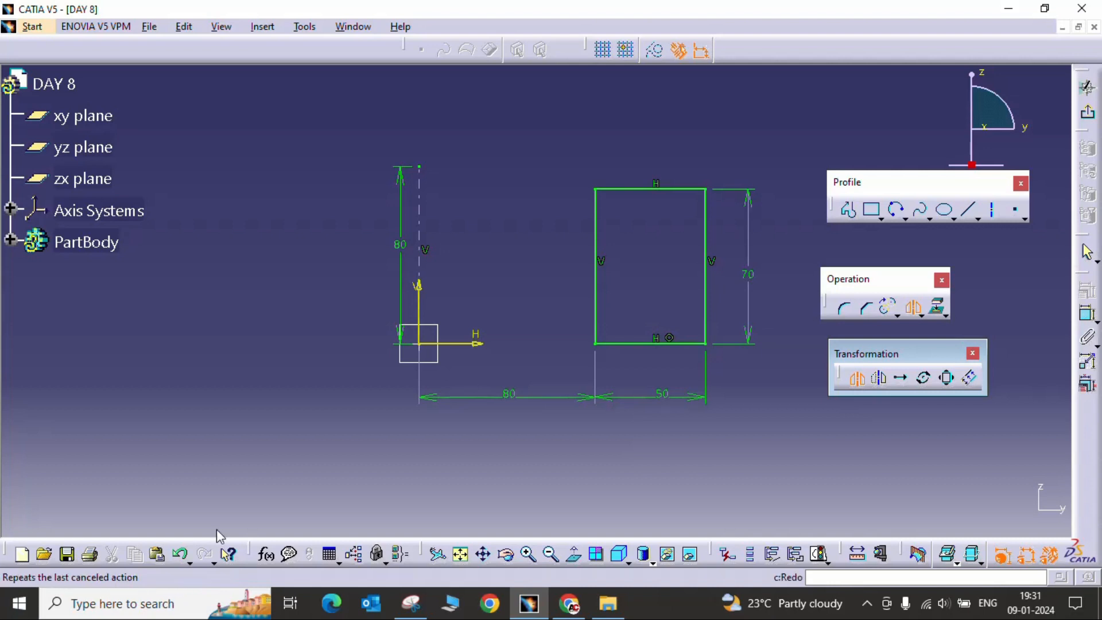
pyautogui.moveTo(315, 443); pyautogui.dragTo(271, 418, button='middle')
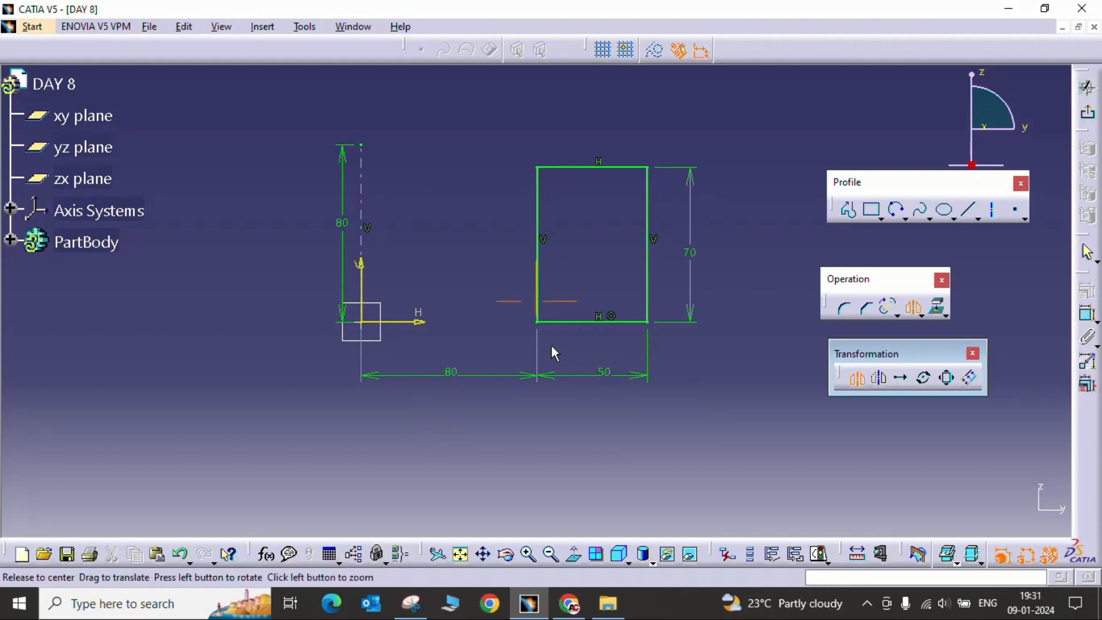
pyautogui.moveTo(553, 352); pyautogui.dragTo(561, 389, button='middle')
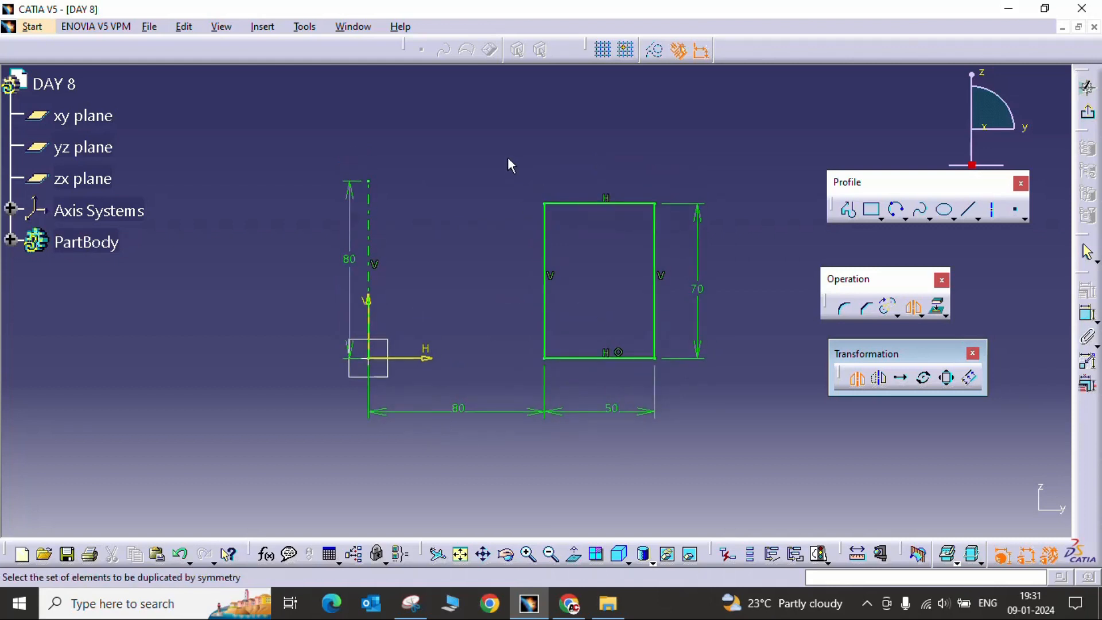
pyautogui.moveTo(508, 158); pyautogui.dragTo(684, 378)
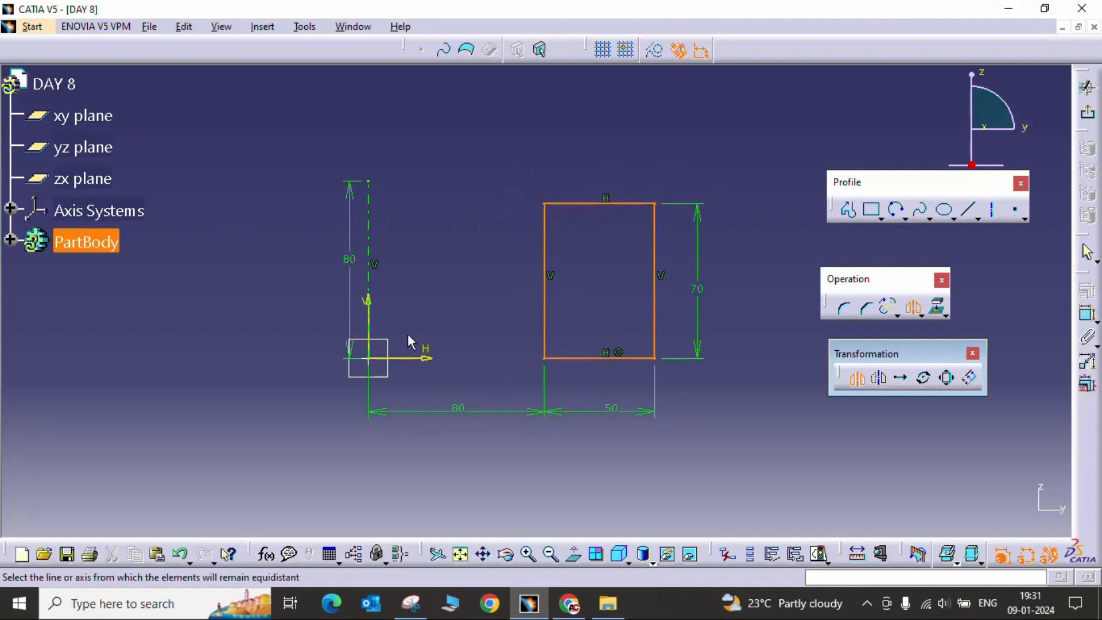
pyautogui.moveTo(390, 314)
pyautogui.mouseDown(button='middle')
pyautogui.moveTo(437, 329)
pyautogui.moveTo(457, 312)
pyautogui.mouseUp(button='middle')
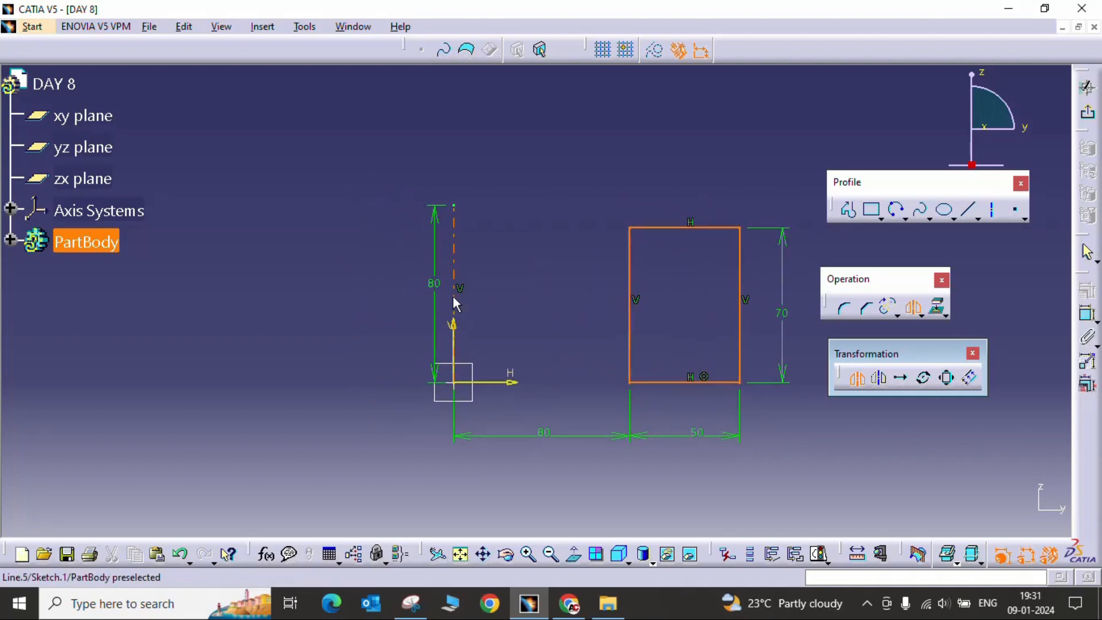
pyautogui.click(458, 299)
pyautogui.moveTo(384, 315); pyautogui.dragTo(450, 388, button='middle')
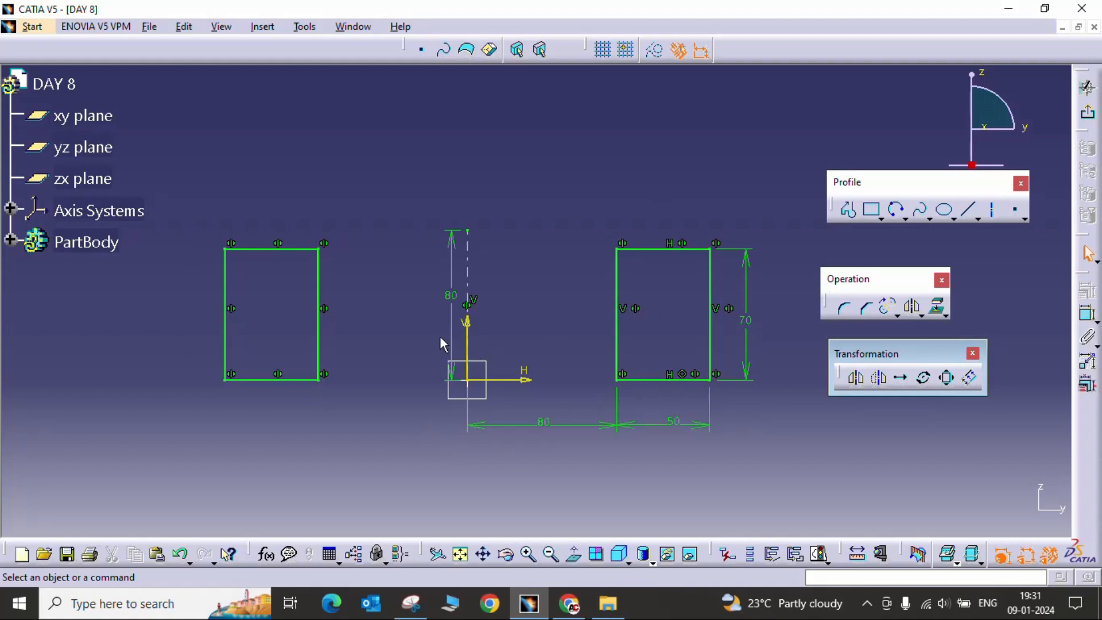
pyautogui.moveTo(203, 207); pyautogui.dragTo(397, 435)
pyautogui.click(419, 434)
# - Set the original rectangle's height to 100 mm to test the symmetry link with the mirrored copy
pyautogui.moveTo(622, 415); pyautogui.dragTo(520, 373, button='middle')
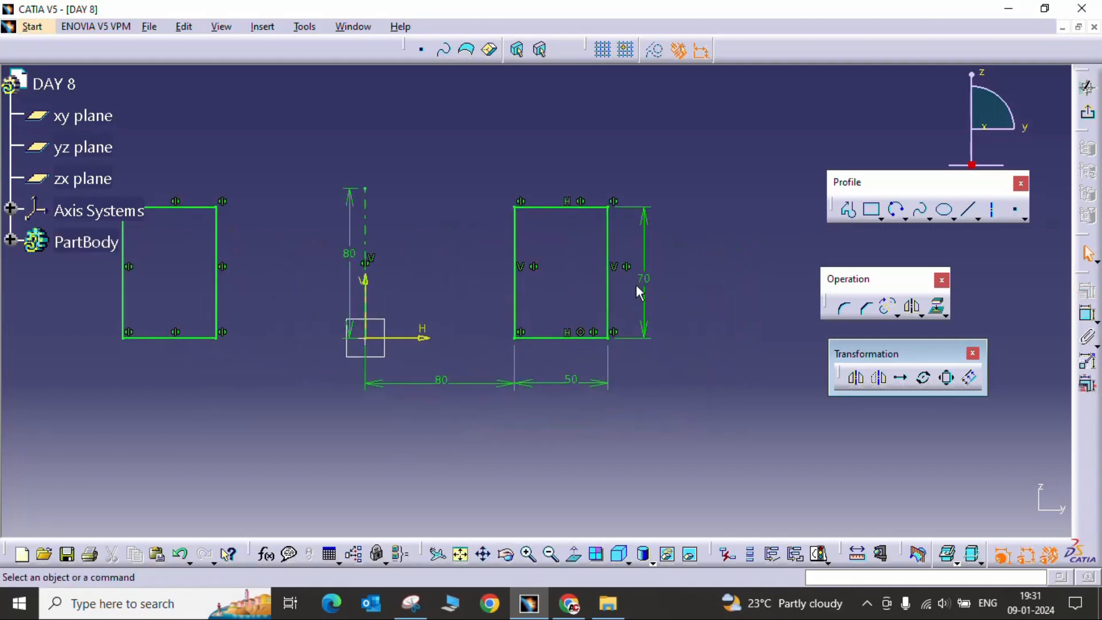
pyautogui.doubleClick(642, 281)
pyautogui.write('100')
pyautogui.press('Return')
pyautogui.moveTo(319, 378)
pyautogui.mouseDown(button='middle')
pyautogui.moveTo(425, 412)
pyautogui.moveTo(415, 412)
pyautogui.mouseUp(button='middle')
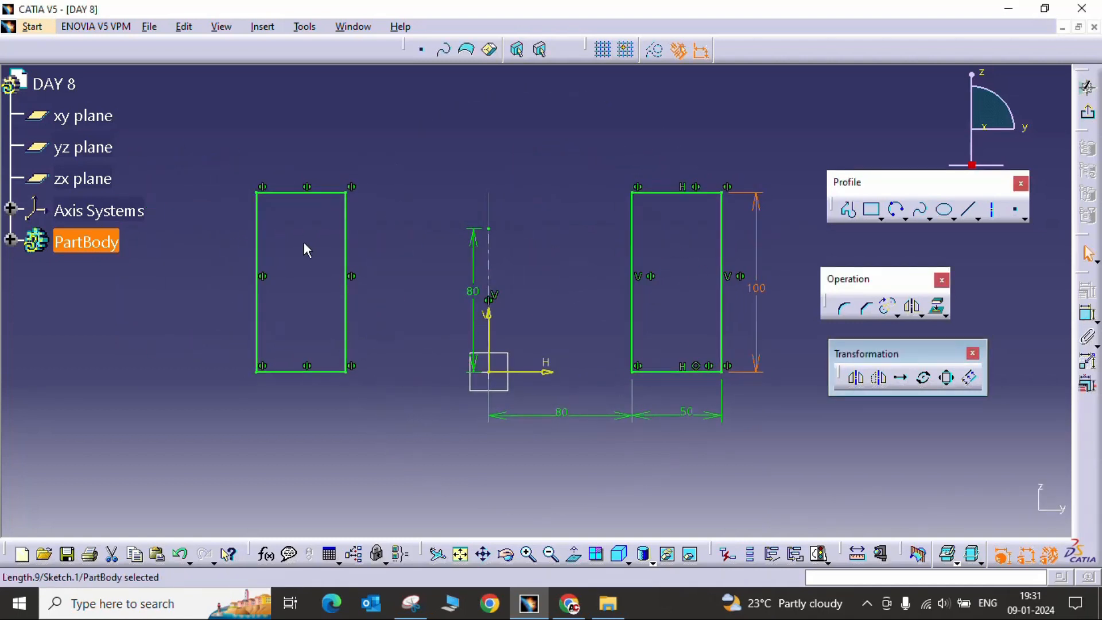
pyautogui.moveTo(409, 317)
pyautogui.mouseDown(button='middle')
pyautogui.moveTo(347, 306)
pyautogui.moveTo(402, 349)
pyautogui.mouseUp(button='middle')
# - Undo the height change and the mirroring of the rectangle
pyautogui.hotkey('ctrl', 'z')
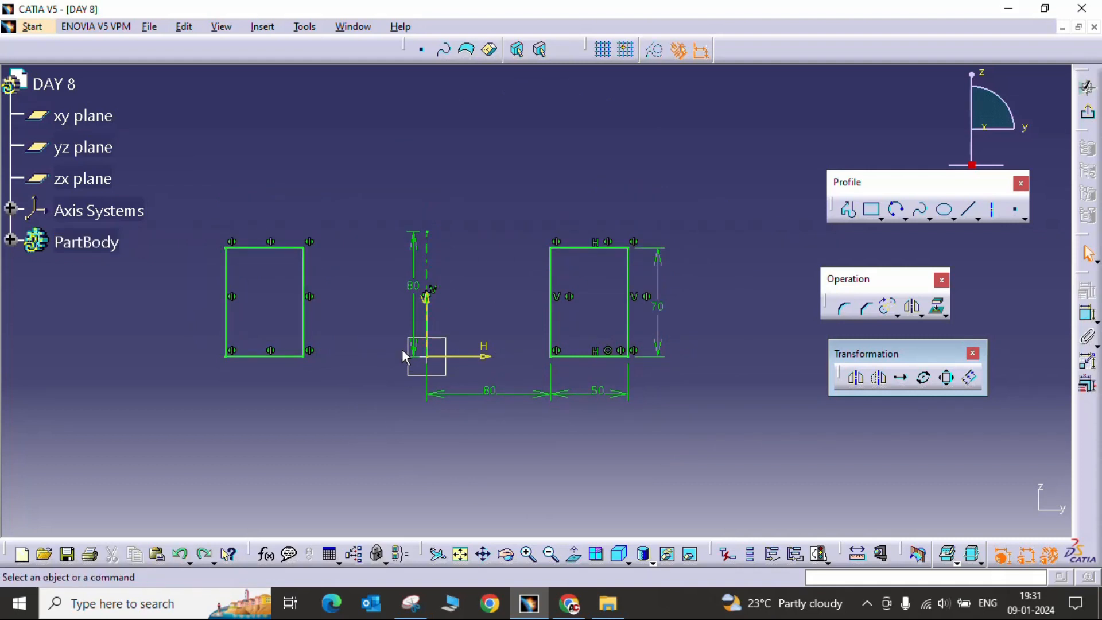
pyautogui.hotkey('ctrl', 'z')
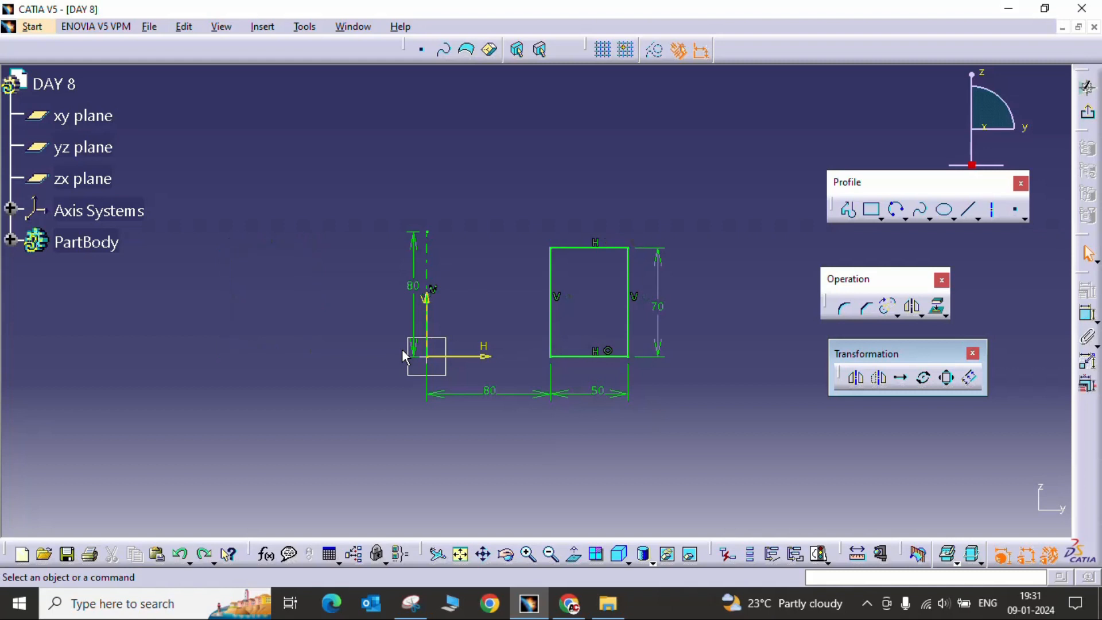
pyautogui.moveTo(461, 361)
pyautogui.mouseDown(button='middle')
pyautogui.moveTo(433, 352)
pyautogui.moveTo(440, 341)
pyautogui.mouseUp(button='middle')
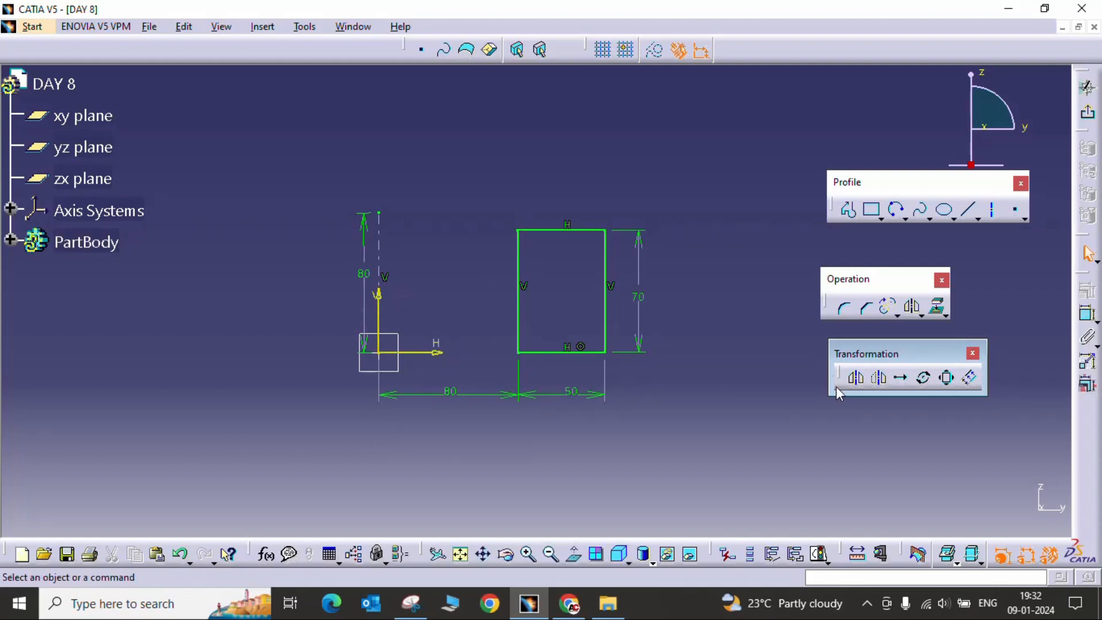
# - Use Symmetry to flip the rectangle to the other side of the vertical axis line without duplicating it
pyautogui.click(882, 380)
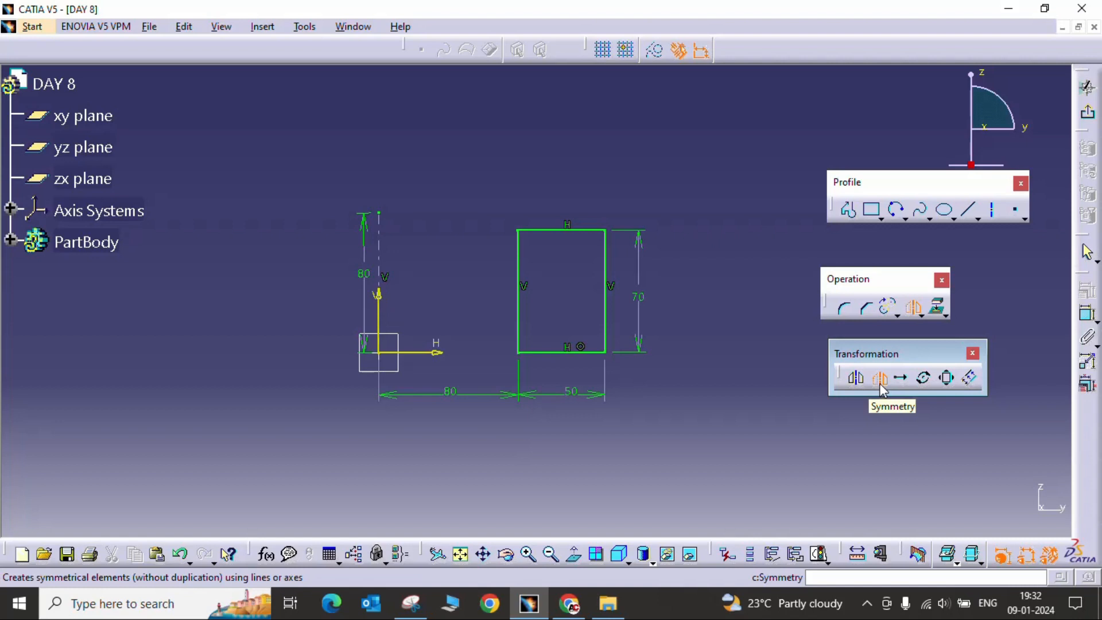
pyautogui.click(880, 379)
pyautogui.moveTo(498, 202); pyautogui.dragTo(654, 379)
pyautogui.moveTo(579, 317); pyautogui.dragTo(622, 357, button='middle')
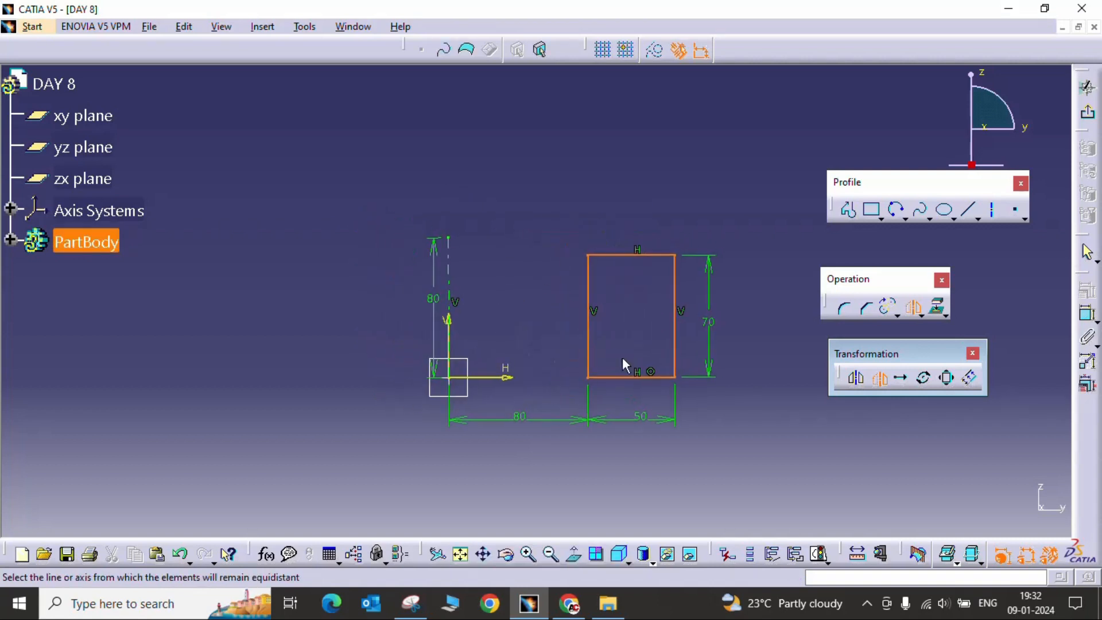
pyautogui.click(449, 276)
pyautogui.moveTo(371, 289)
pyautogui.mouseDown(button='middle')
pyautogui.moveTo(352, 298)
pyautogui.moveTo(377, 263)
pyautogui.mouseUp(button='middle')
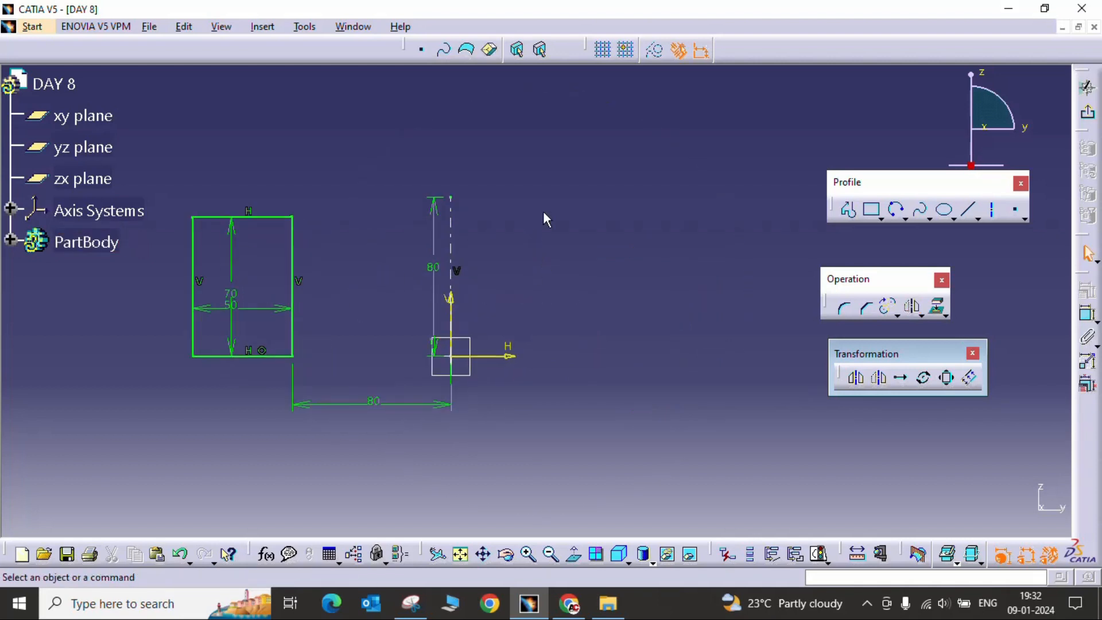
# - Start translating the whole rectangle in duplicate mode, using its lower corner nearest the axis line as start point and 5 instances
pyautogui.moveTo(190, 357)
pyautogui.mouseDown(button='middle')
pyautogui.moveTo(288, 359)
pyautogui.moveTo(309, 340)
pyautogui.mouseUp(button='middle')
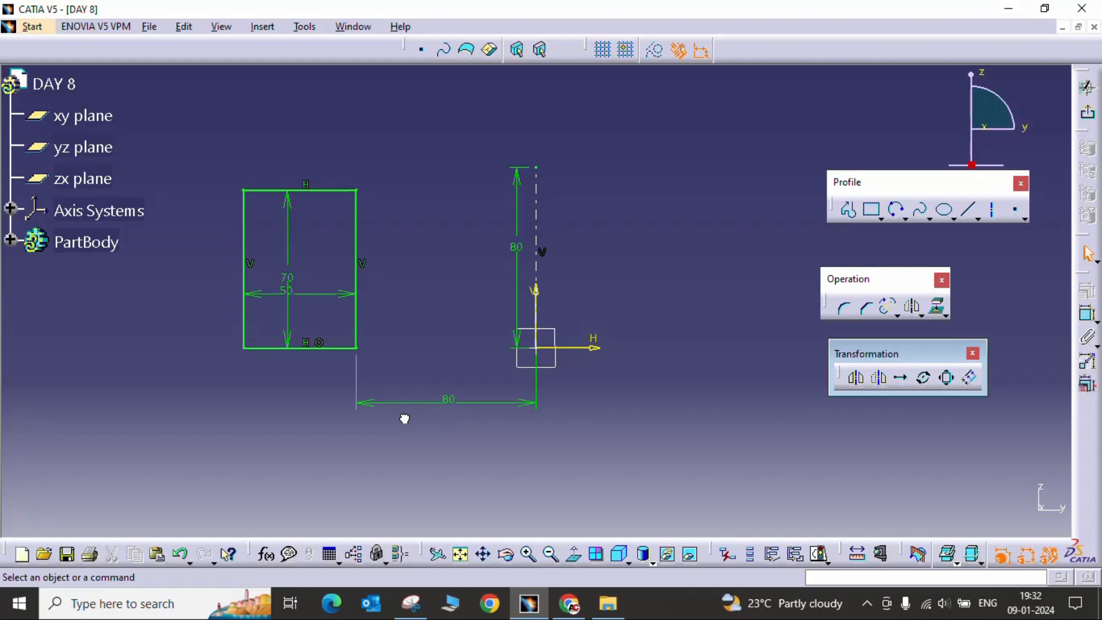
pyautogui.moveTo(666, 409)
pyautogui.mouseDown(button='middle')
pyautogui.moveTo(588, 438)
pyautogui.moveTo(443, 401)
pyautogui.moveTo(534, 402)
pyautogui.mouseUp(button='middle')
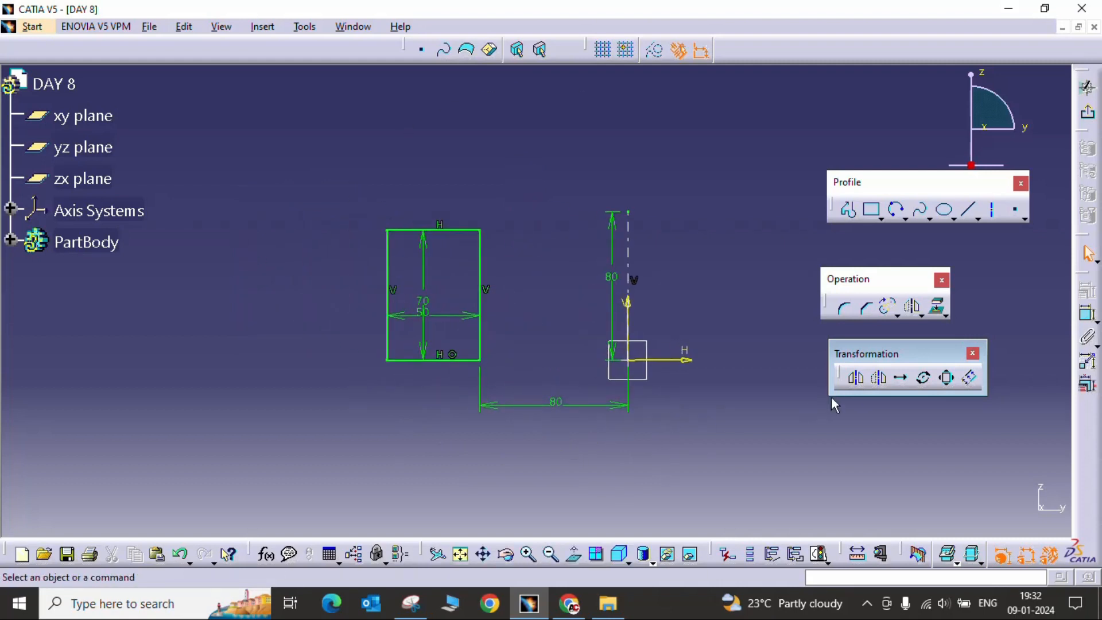
pyautogui.click(902, 380)
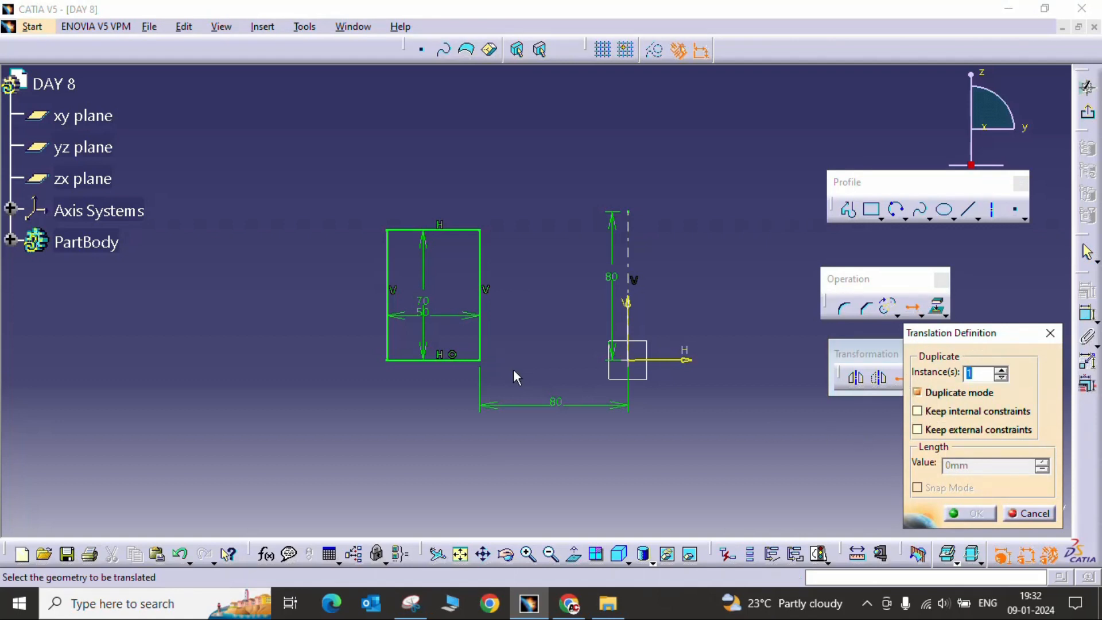
pyautogui.moveTo(361, 197)
pyautogui.mouseDown()
pyautogui.moveTo(482, 370)
pyautogui.moveTo(505, 377)
pyautogui.mouseUp()
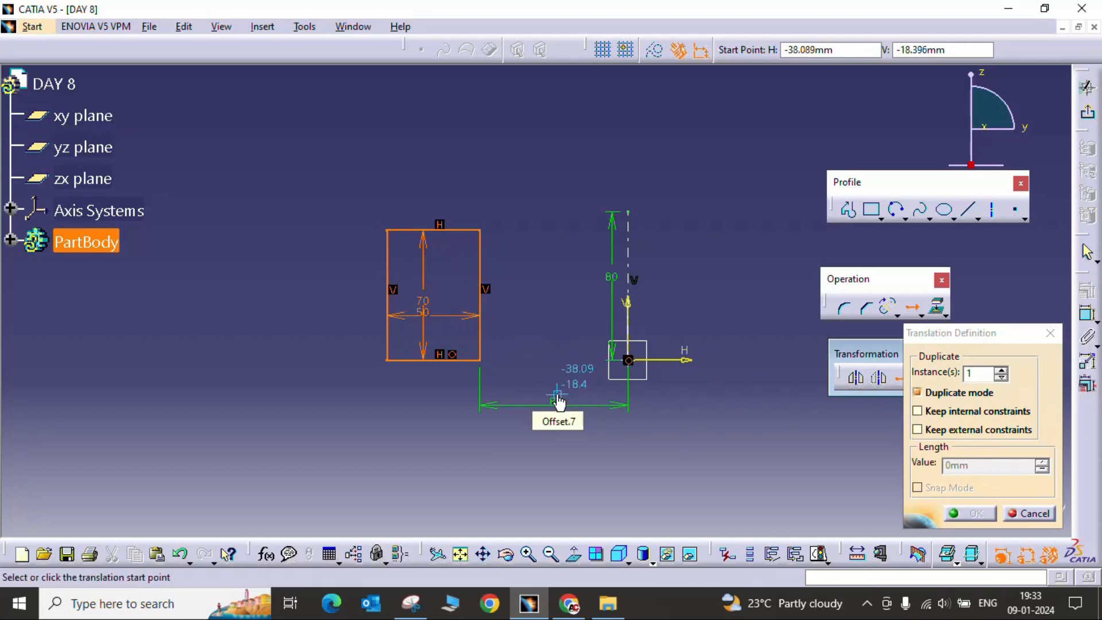
pyautogui.click(481, 361)
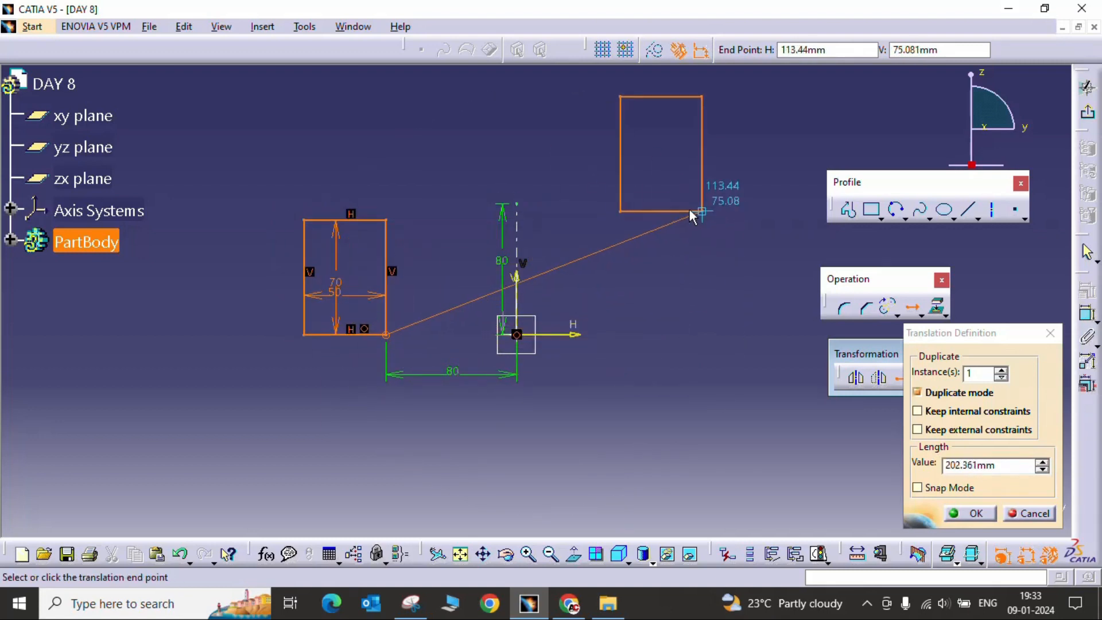
pyautogui.doubleClick(986, 374)
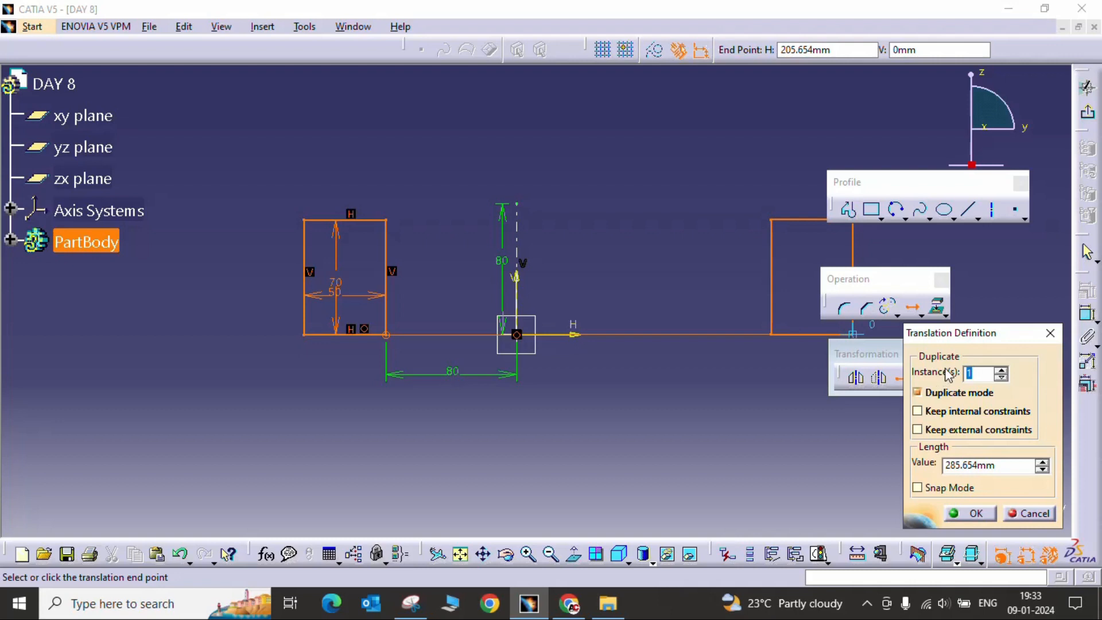
pyautogui.write('5')
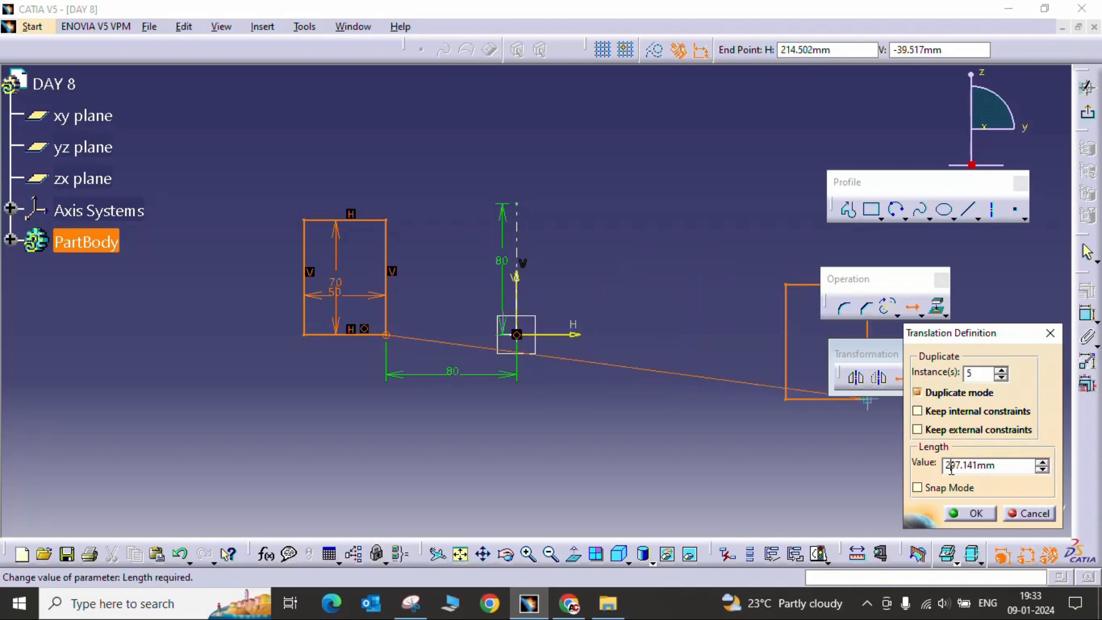
# - Place the five translated copies in a horizontal row extending past the vertical axis line
pyautogui.moveTo(679, 388)
pyautogui.mouseDown(button='middle')
pyautogui.moveTo(723, 453)
pyautogui.moveTo(721, 422)
pyautogui.mouseUp(button='middle')
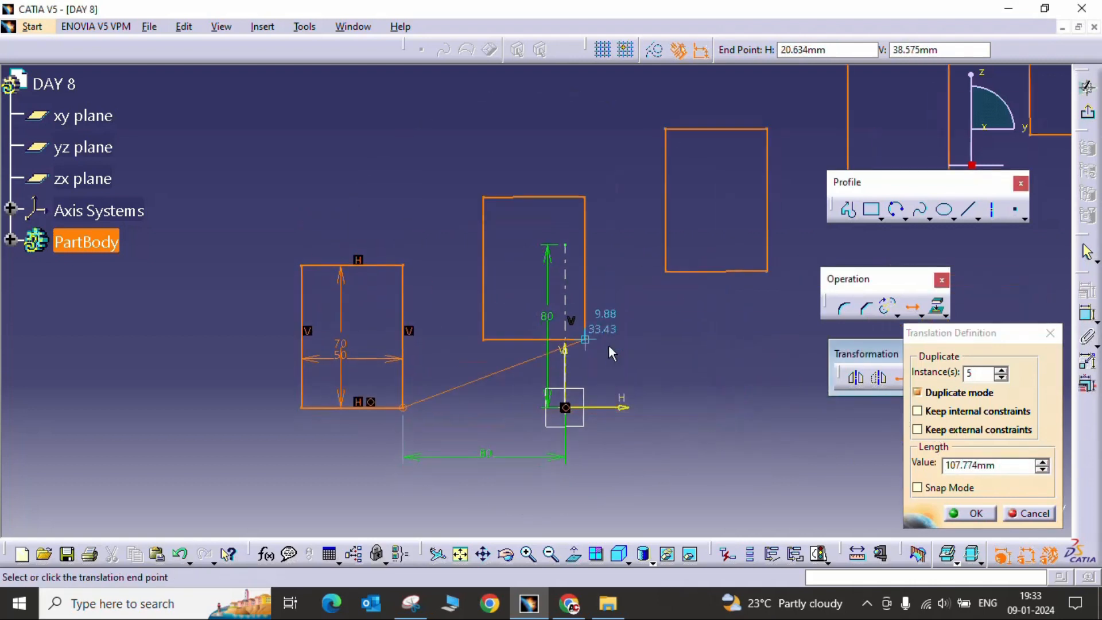
pyautogui.moveTo(634, 423)
pyautogui.mouseDown(button='middle')
pyautogui.moveTo(505, 344)
pyautogui.moveTo(419, 450)
pyautogui.moveTo(474, 429)
pyautogui.moveTo(430, 396)
pyautogui.mouseUp(button='middle')
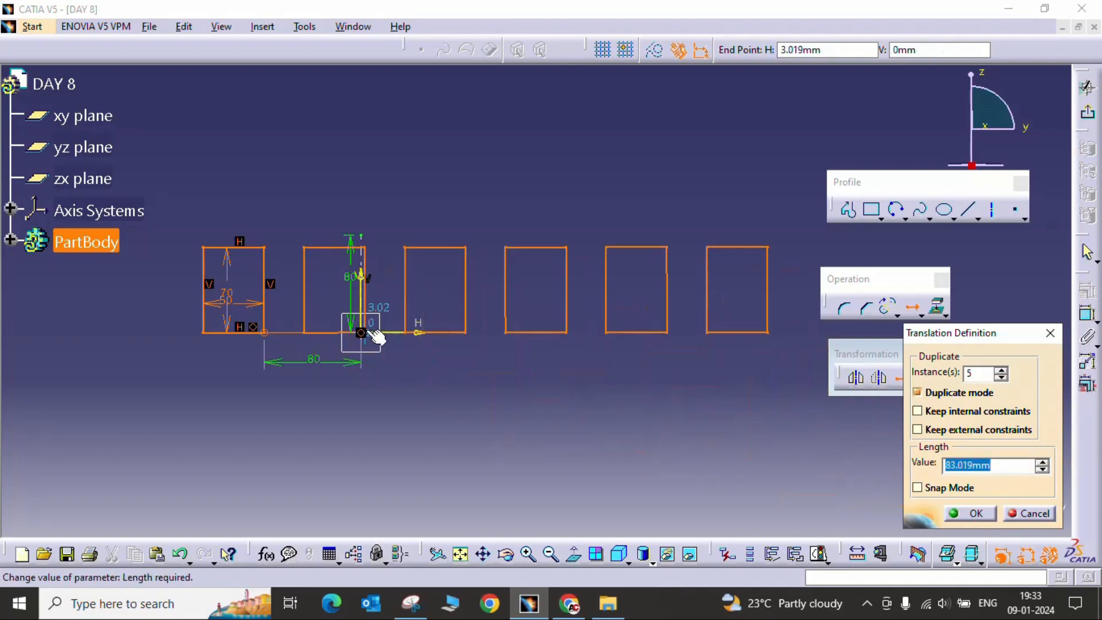
pyautogui.moveTo(423, 340)
pyautogui.mouseDown(button='middle')
pyautogui.moveTo(436, 333)
pyautogui.moveTo(468, 424)
pyautogui.mouseUp(button='middle')
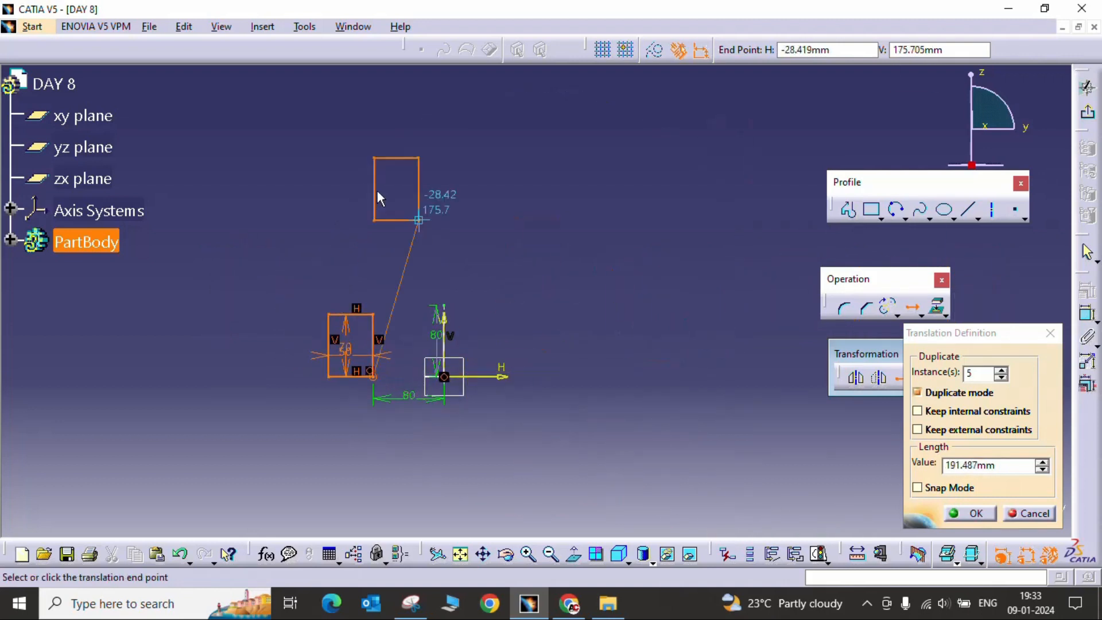
pyautogui.moveTo(397, 238)
pyautogui.mouseDown(button='middle')
pyautogui.moveTo(459, 238)
pyautogui.moveTo(458, 276)
pyautogui.mouseUp(button='middle')
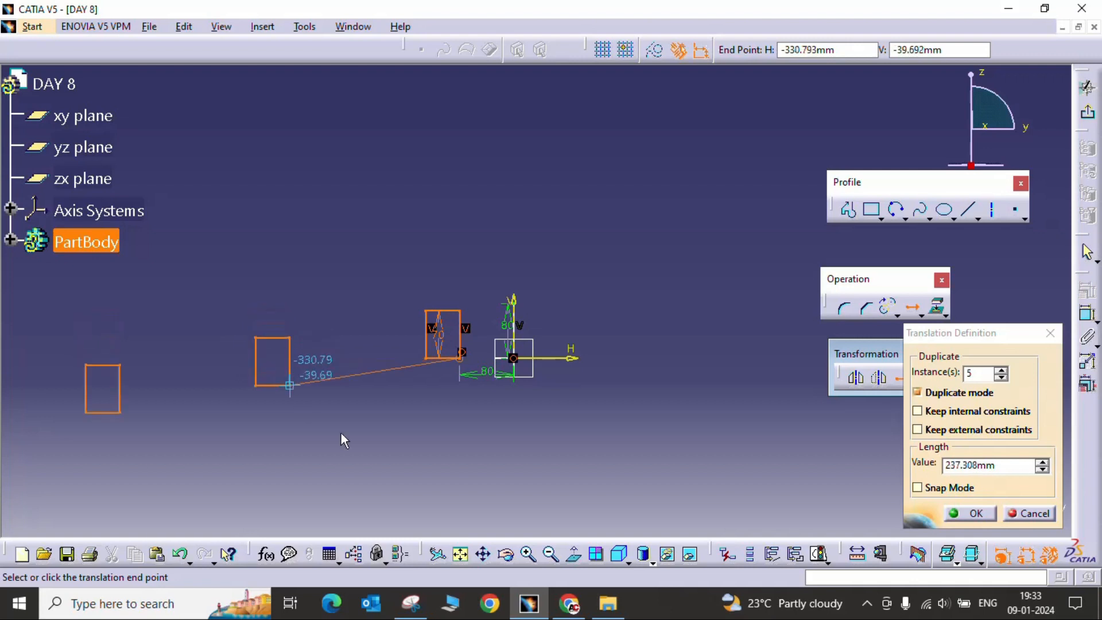
pyautogui.moveTo(617, 378); pyautogui.dragTo(520, 365, button='middle')
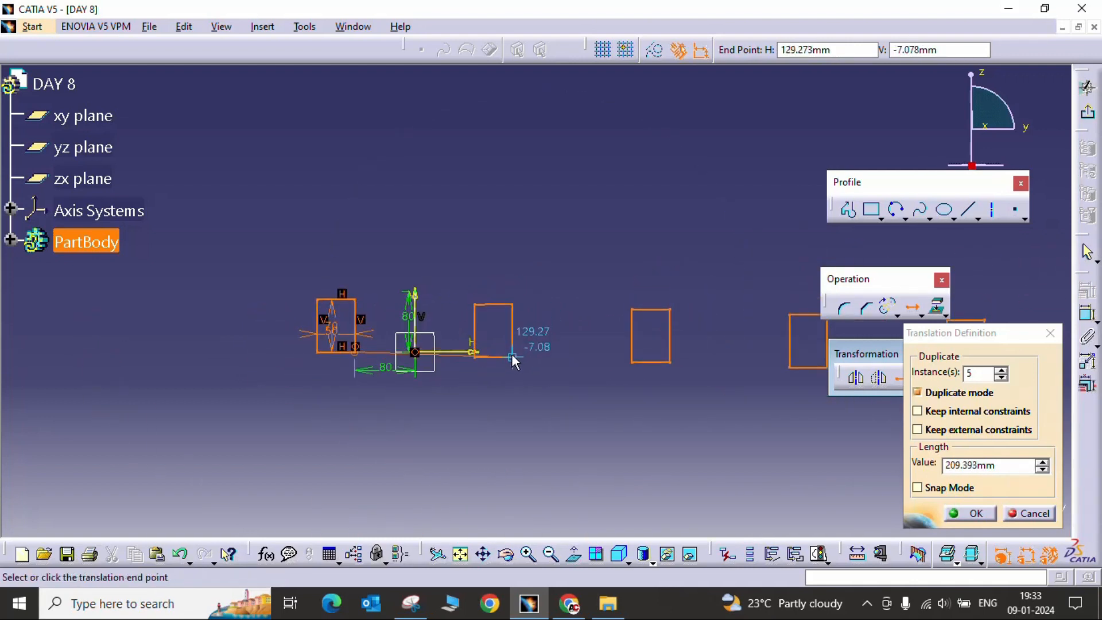
pyautogui.click(511, 353)
pyautogui.moveTo(438, 385)
pyautogui.mouseDown(button='middle')
pyautogui.moveTo(510, 389)
pyautogui.moveTo(441, 428)
pyautogui.moveTo(371, 443)
pyautogui.moveTo(417, 410)
pyautogui.mouseUp(button='middle')
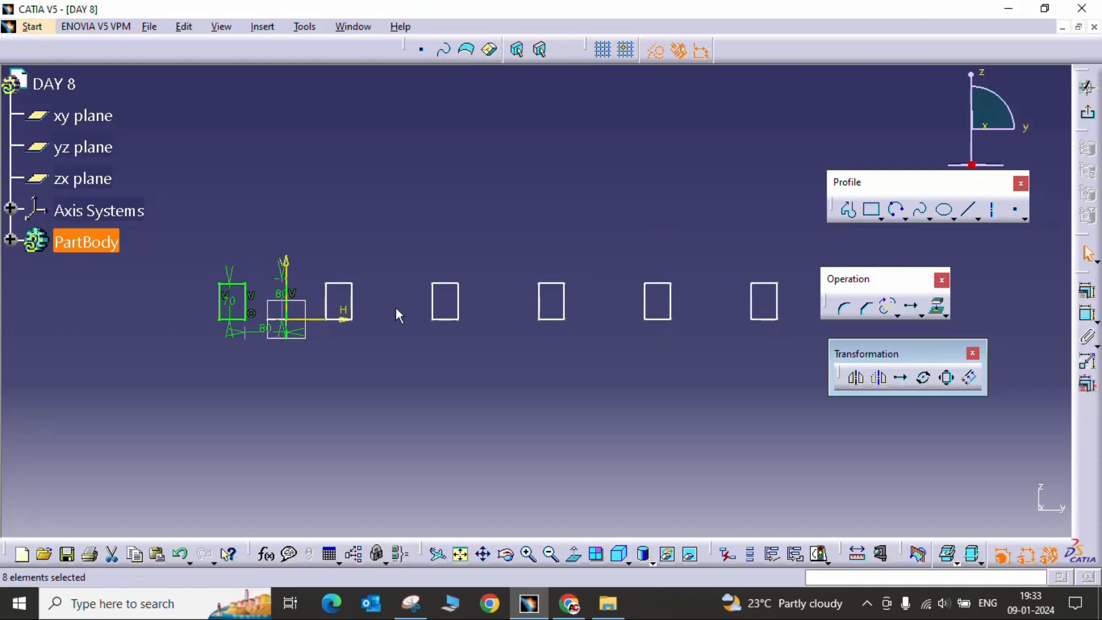
# - Move the original rectangle's axis offset dimension downward and its height dimension outward
pyautogui.moveTo(434, 368)
pyautogui.mouseDown(button='middle')
pyautogui.moveTo(473, 369)
pyautogui.moveTo(478, 345)
pyautogui.moveTo(501, 372)
pyautogui.mouseUp(button='middle')
pyautogui.moveTo(642, 340)
pyautogui.mouseDown(button='middle')
pyautogui.moveTo(624, 320)
pyautogui.moveTo(621, 332)
pyautogui.mouseUp(button='middle')
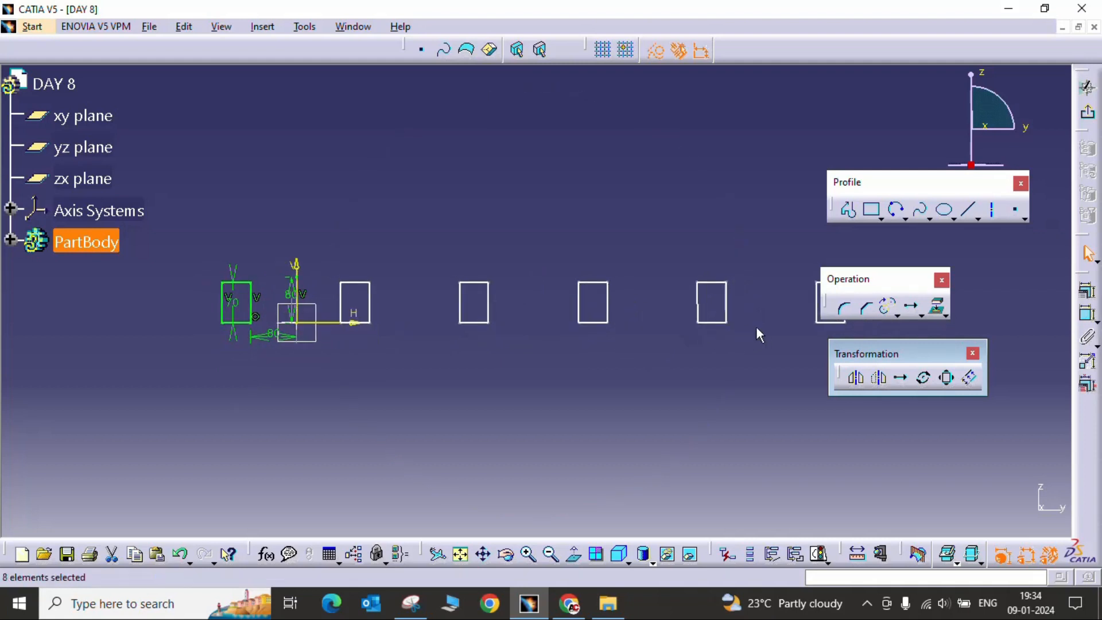
pyautogui.moveTo(417, 366)
pyautogui.mouseDown(button='middle')
pyautogui.moveTo(391, 379)
pyautogui.moveTo(402, 389)
pyautogui.moveTo(385, 408)
pyautogui.mouseUp(button='middle')
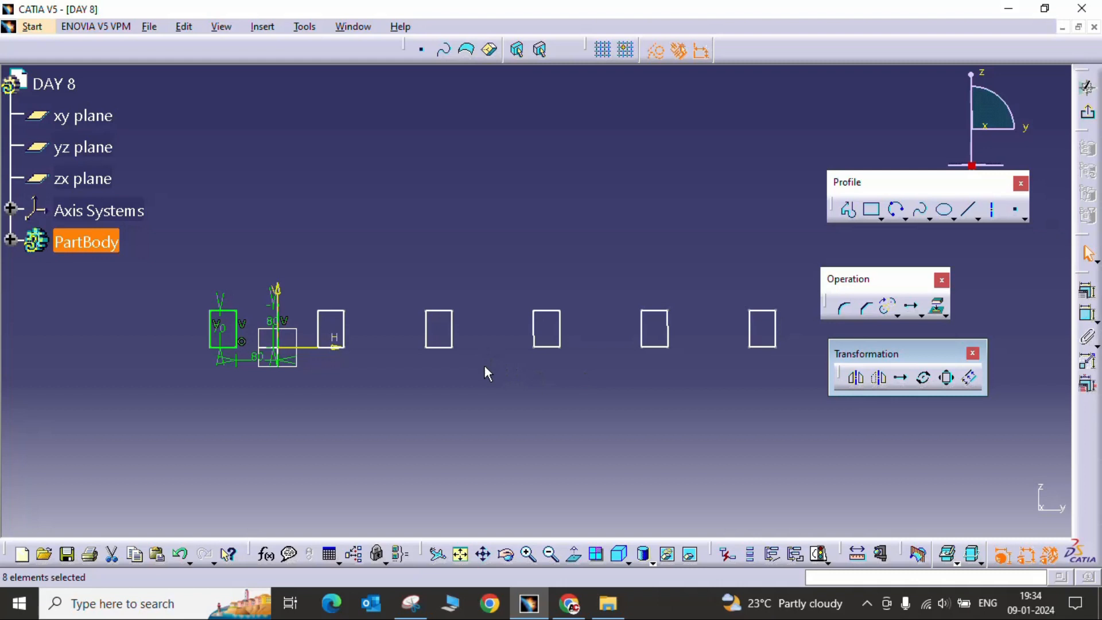
pyautogui.moveTo(254, 358); pyautogui.dragTo(247, 396)
pyautogui.click(218, 328)
pyautogui.moveTo(218, 328); pyautogui.dragTo(175, 328)
# - Undo the dimension moves and the translated copies so only the original rectangle and axis line remain
pyautogui.hotkey('ctrl', 'z')
pyautogui.hotkey('ctrl', 'z')
pyautogui.hotkey('ctrl', 'z')
pyautogui.hotkey('ctrl', 'z')
pyautogui.moveTo(349, 339)
pyautogui.mouseDown(button='middle')
pyautogui.moveTo(408, 327)
pyautogui.moveTo(416, 273)
pyautogui.moveTo(561, 313)
pyautogui.mouseUp(button='middle')
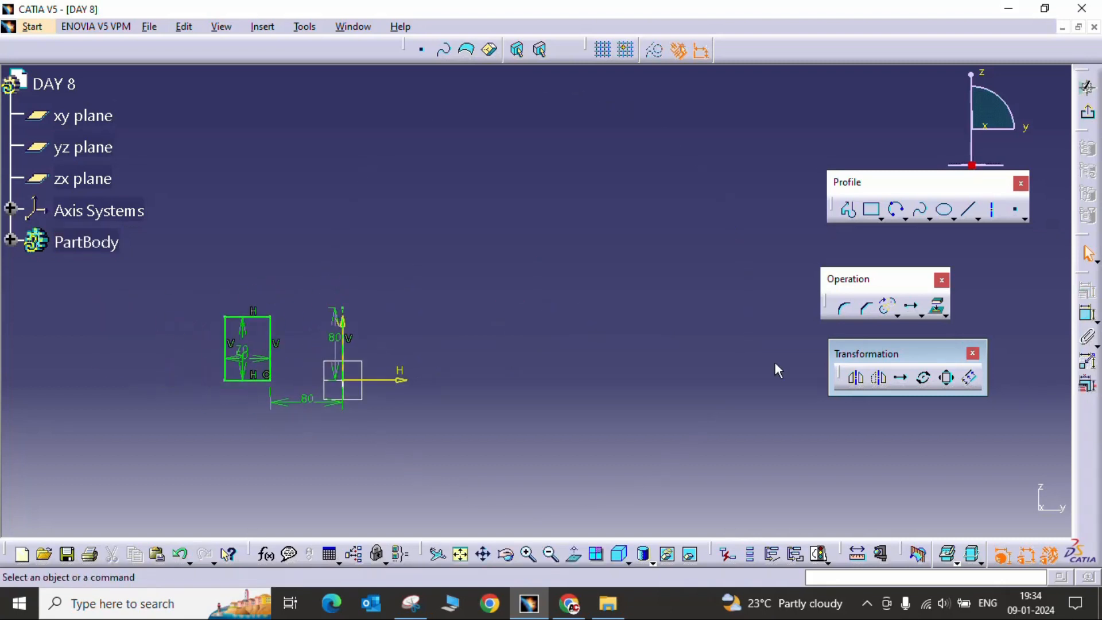
# - Set up Translate to keep internal and external constraints, and select the whole rectangle as the geometry
pyautogui.click(901, 377)
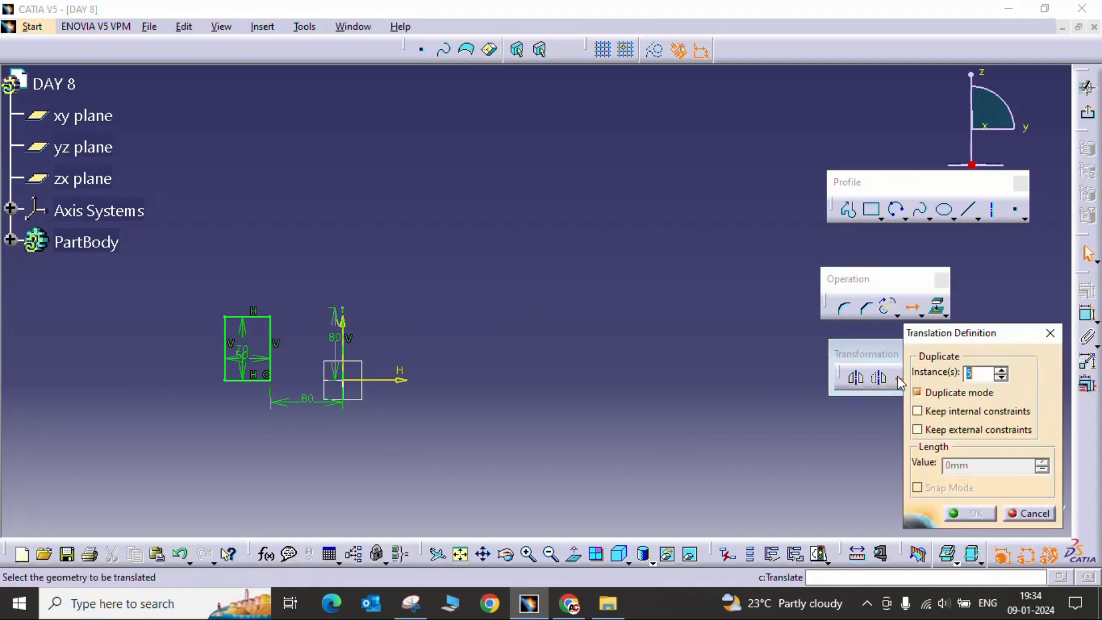
pyautogui.click(921, 412)
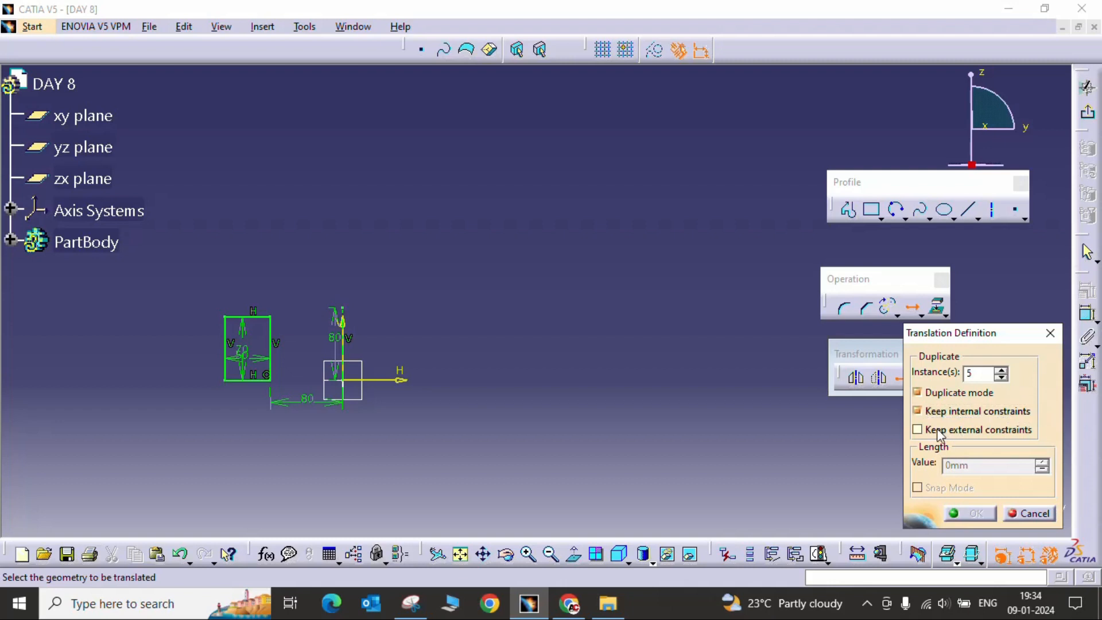
pyautogui.click(923, 431)
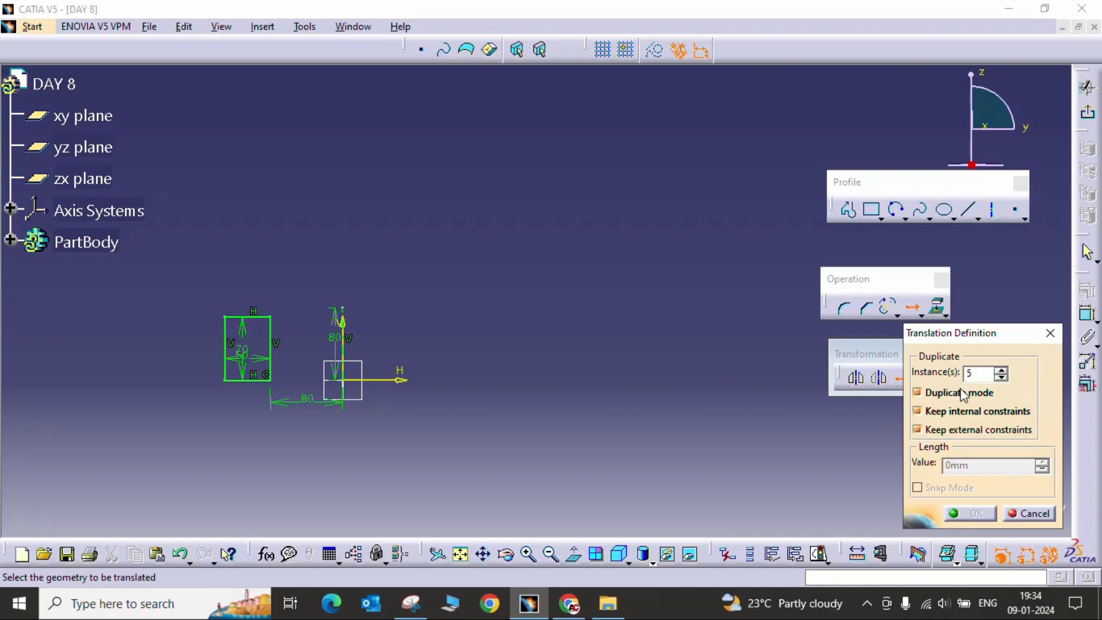
pyautogui.moveTo(203, 291); pyautogui.dragTo(290, 414)
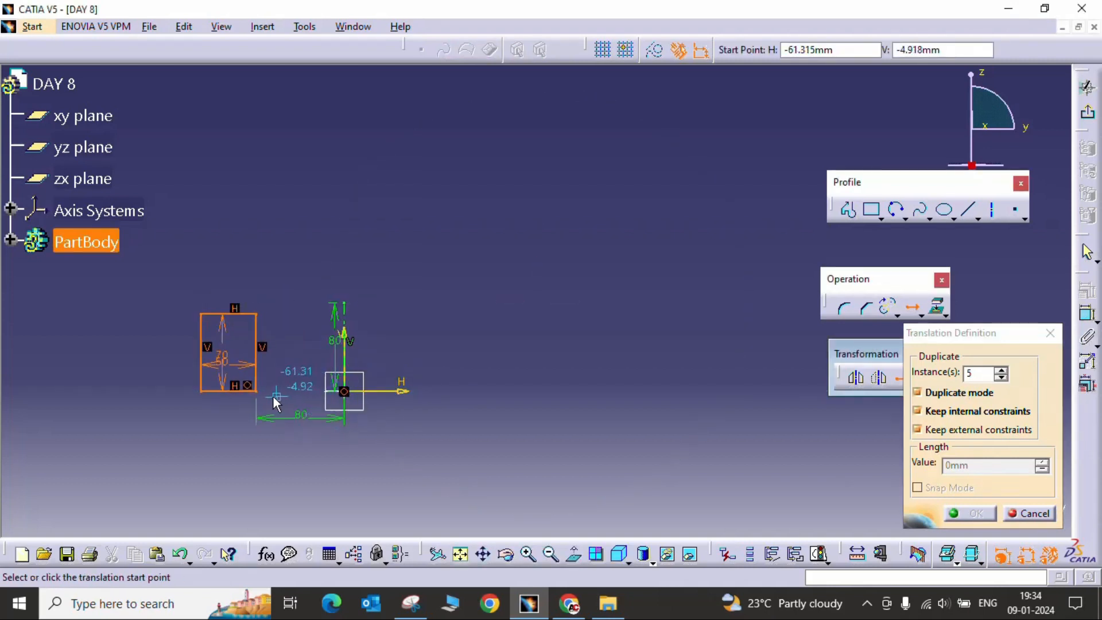
# - Translate the rectangle horizontally from its corner nearest the axis line, placing five copies at a 100 mm spacing
pyautogui.click(258, 392)
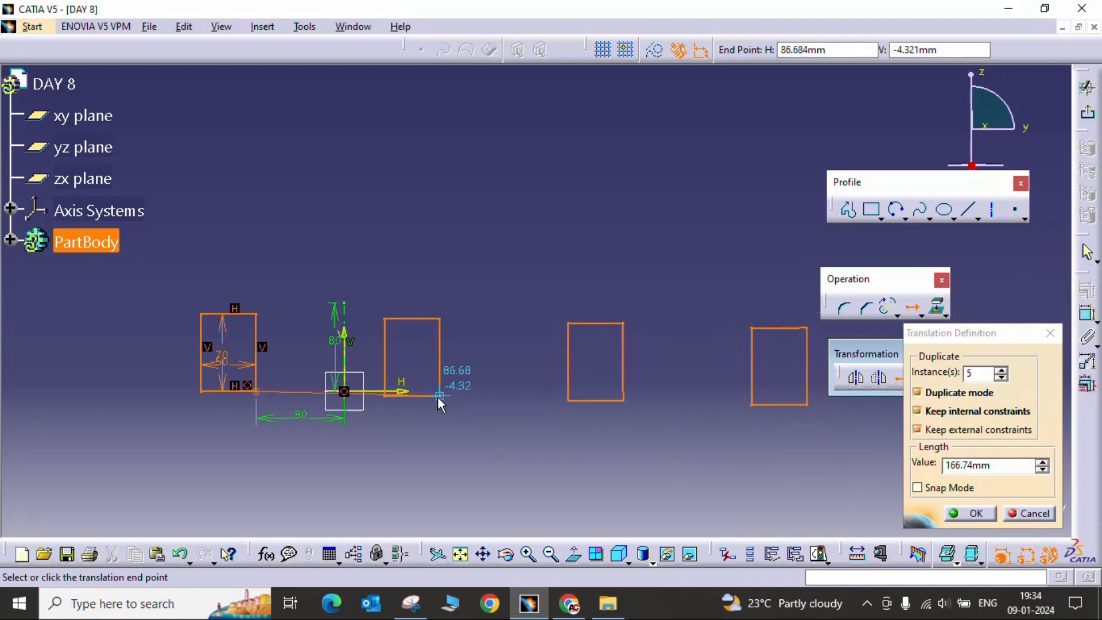
pyautogui.write('100')
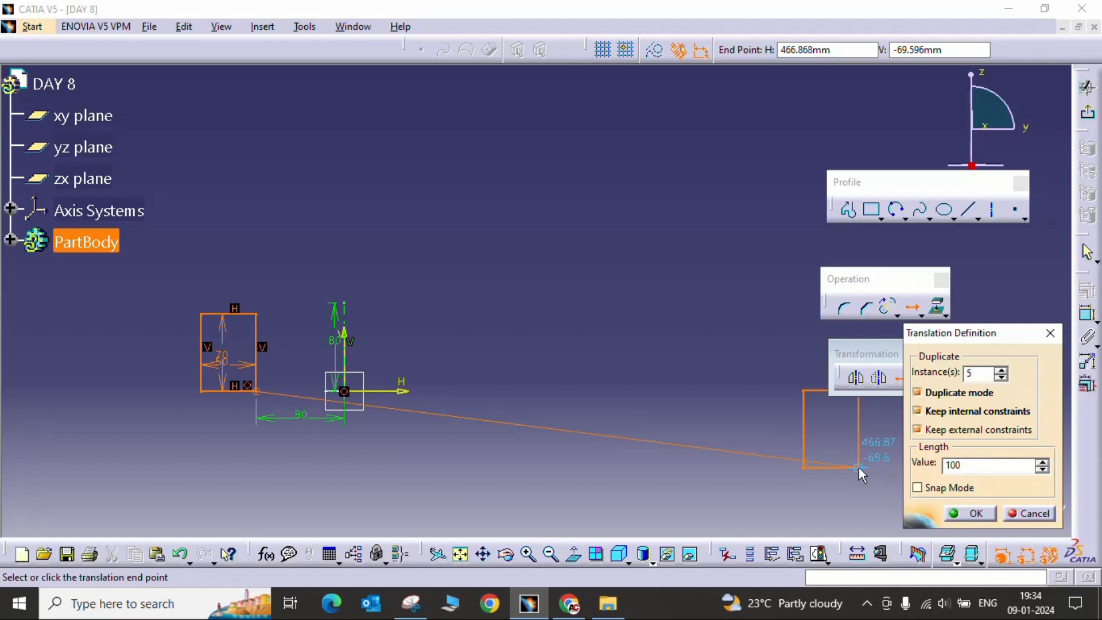
pyautogui.press('Return')
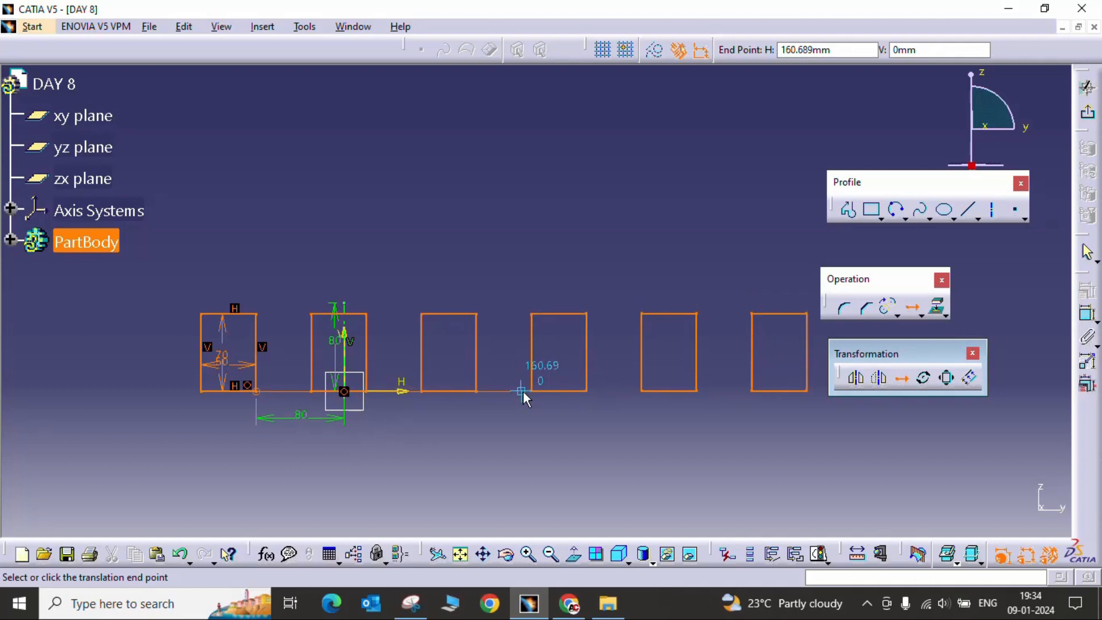
pyautogui.click(523, 391)
# - Draw a large circle in the empty area below the row of rectangles
pyautogui.moveTo(522, 401)
pyautogui.mouseDown(button='middle')
pyautogui.moveTo(528, 344)
pyautogui.moveTo(365, 332)
pyautogui.moveTo(467, 352)
pyautogui.moveTo(532, 277)
pyautogui.moveTo(480, 315)
pyautogui.moveTo(402, 334)
pyautogui.moveTo(447, 343)
pyautogui.mouseUp(button='middle')
pyautogui.moveTo(406, 383); pyautogui.dragTo(436, 390, button='middle')
pyautogui.moveTo(329, 370)
pyautogui.mouseDown(button='middle')
pyautogui.moveTo(394, 362)
pyautogui.moveTo(413, 381)
pyautogui.mouseUp(button='middle')
pyautogui.moveTo(515, 317)
pyautogui.mouseDown(button='middle')
pyautogui.moveTo(374, 349)
pyautogui.moveTo(366, 360)
pyautogui.moveTo(385, 380)
pyautogui.moveTo(374, 399)
pyautogui.moveTo(416, 428)
pyautogui.mouseUp(button='middle')
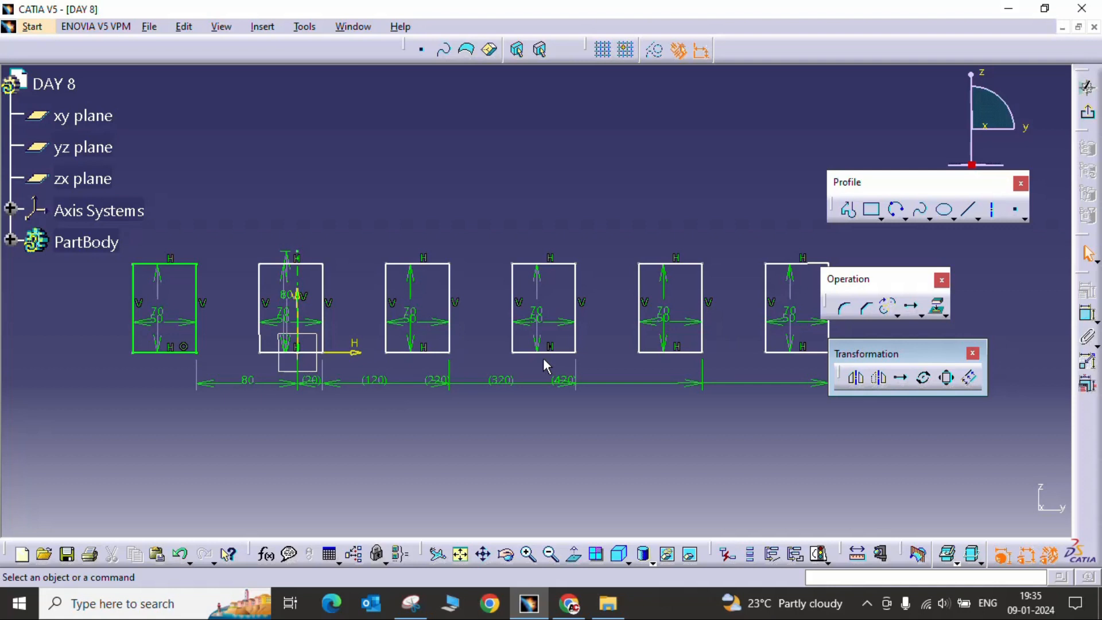
pyautogui.moveTo(546, 366)
pyautogui.mouseDown(button='middle')
pyautogui.moveTo(554, 320)
pyautogui.moveTo(637, 287)
pyautogui.moveTo(613, 290)
pyautogui.mouseUp(button='middle')
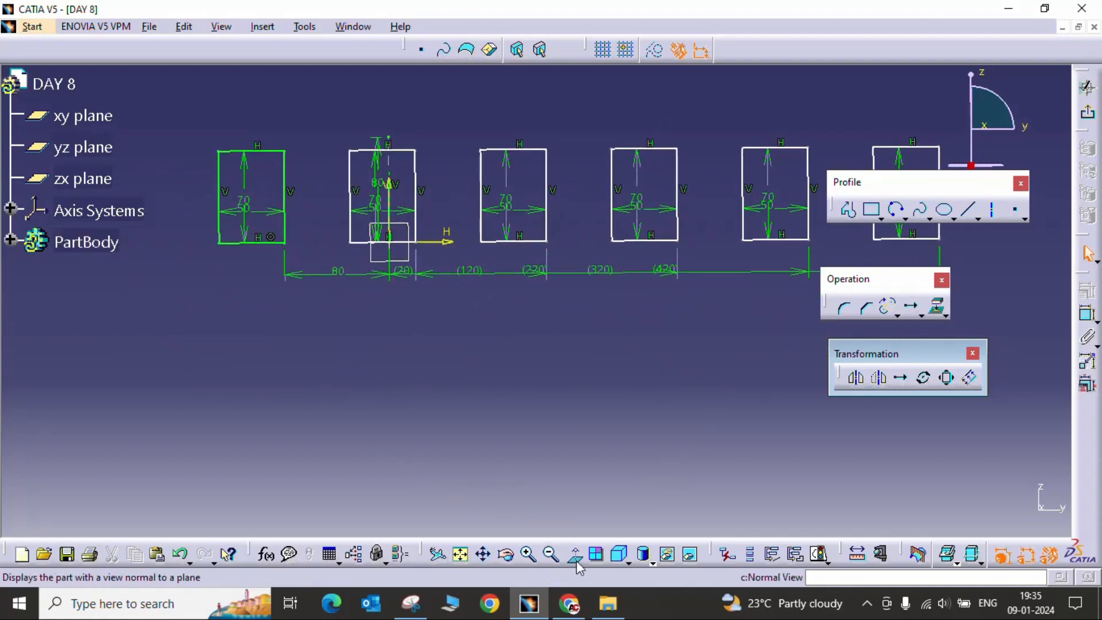
pyautogui.click(896, 210)
pyautogui.click(457, 397)
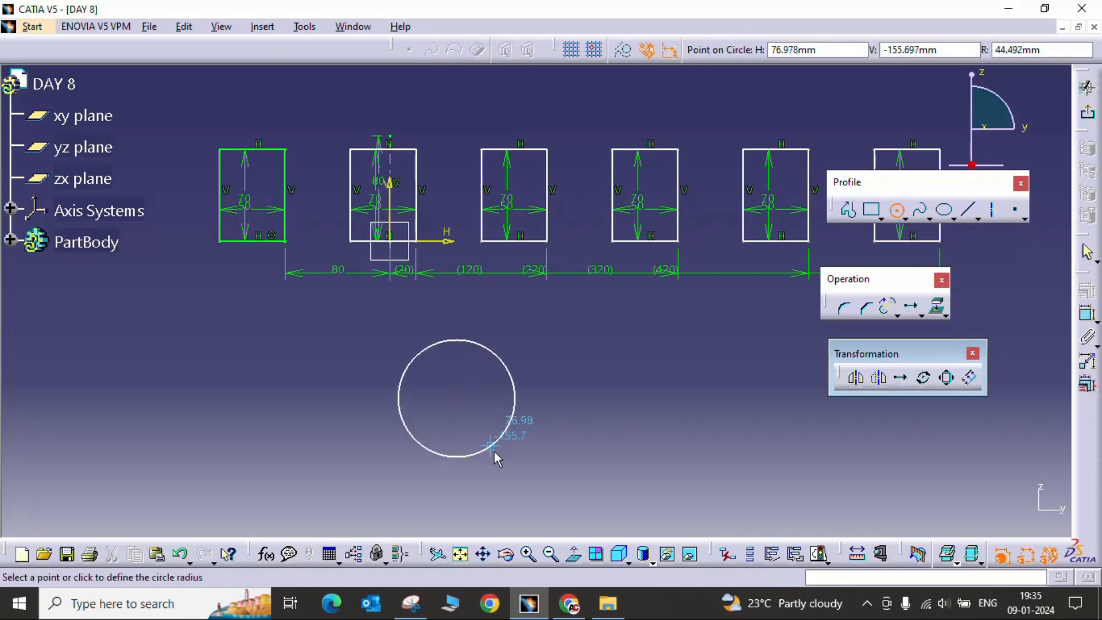
pyautogui.click(512, 480)
pyautogui.click(663, 452)
pyautogui.moveTo(471, 412); pyautogui.dragTo(495, 383, button='middle')
# - Draw a small circle of about 7 mm radius inside the large circle, vertically above its centre
pyautogui.click(897, 211)
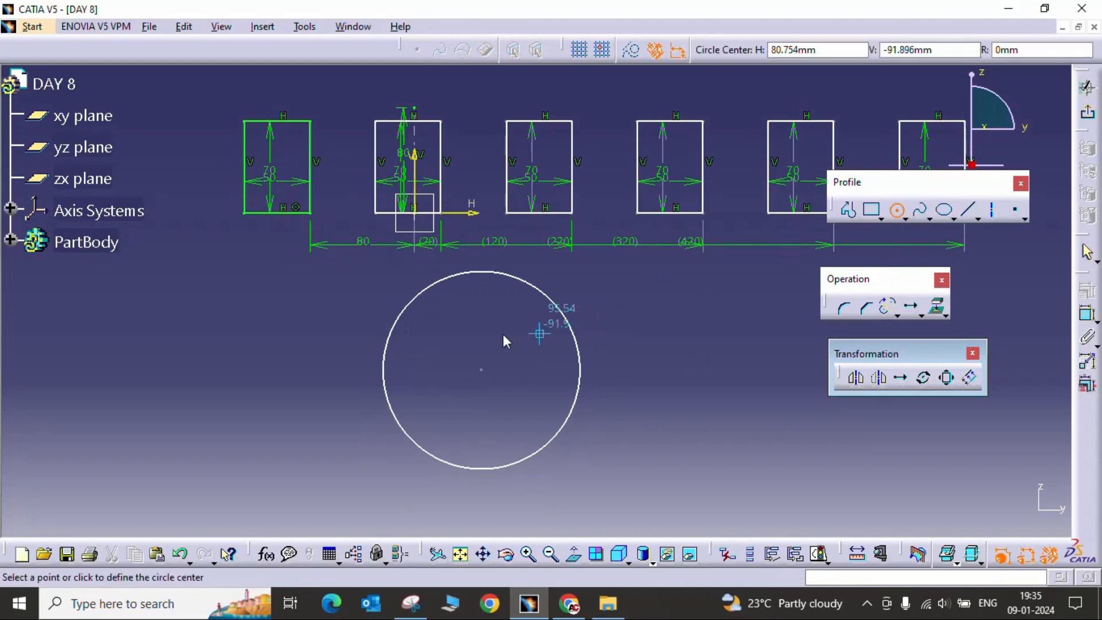
pyautogui.click(481, 370)
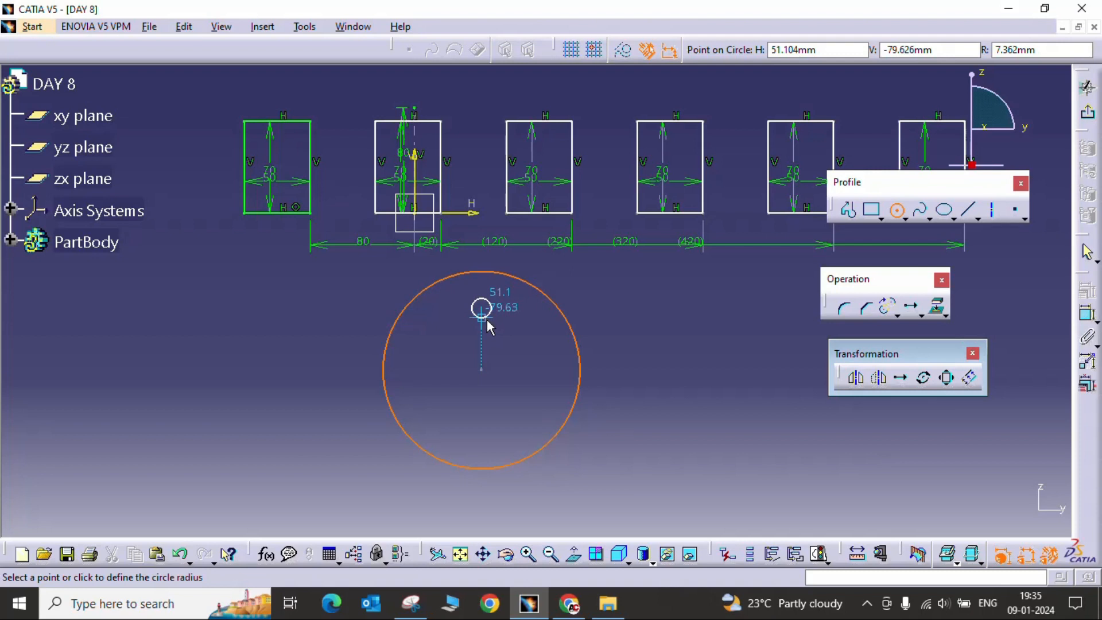
pyautogui.click(482, 309)
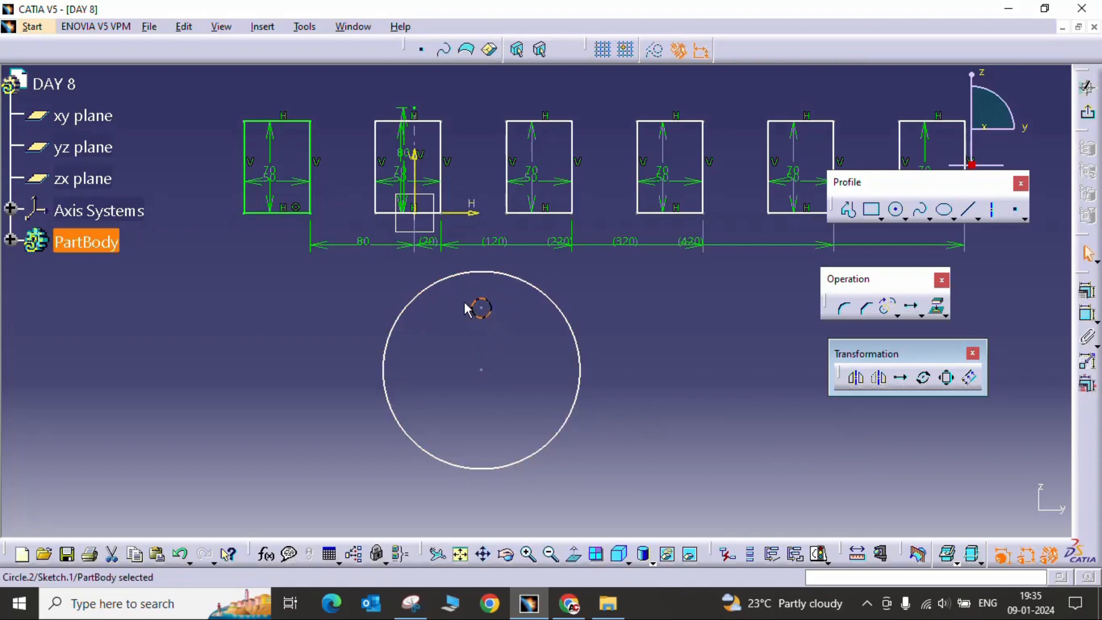
pyautogui.click(678, 383)
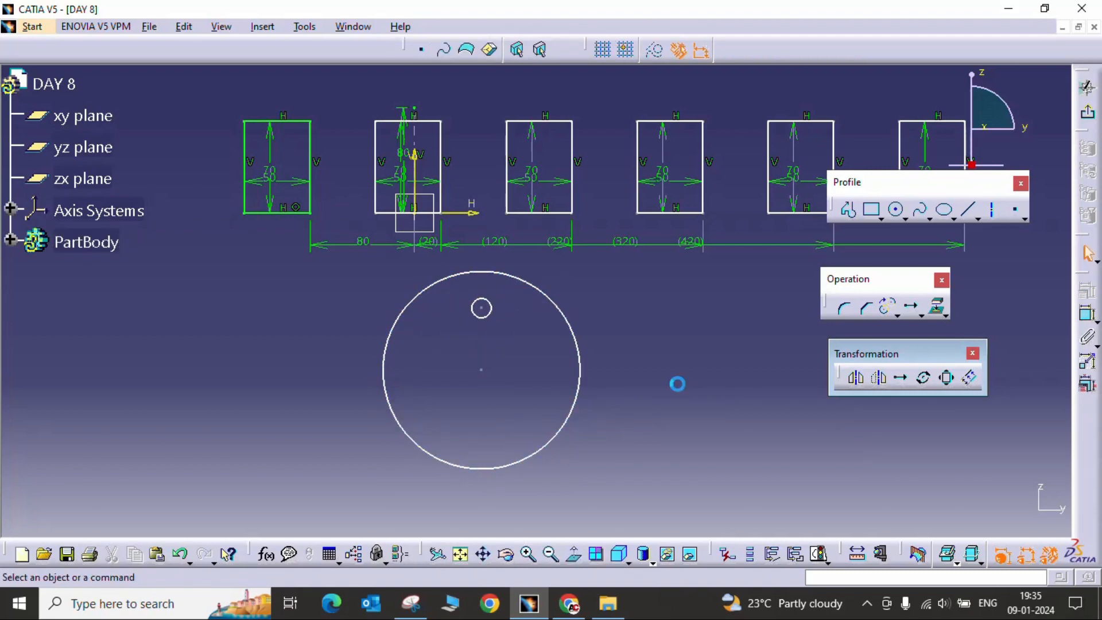
pyautogui.click(481, 370)
pyautogui.click(698, 442)
# - Set up a duplicating Rotate of the small circle about the large circle's centre, with six instances and the small circle's centre as angle reference
pyautogui.click(923, 377)
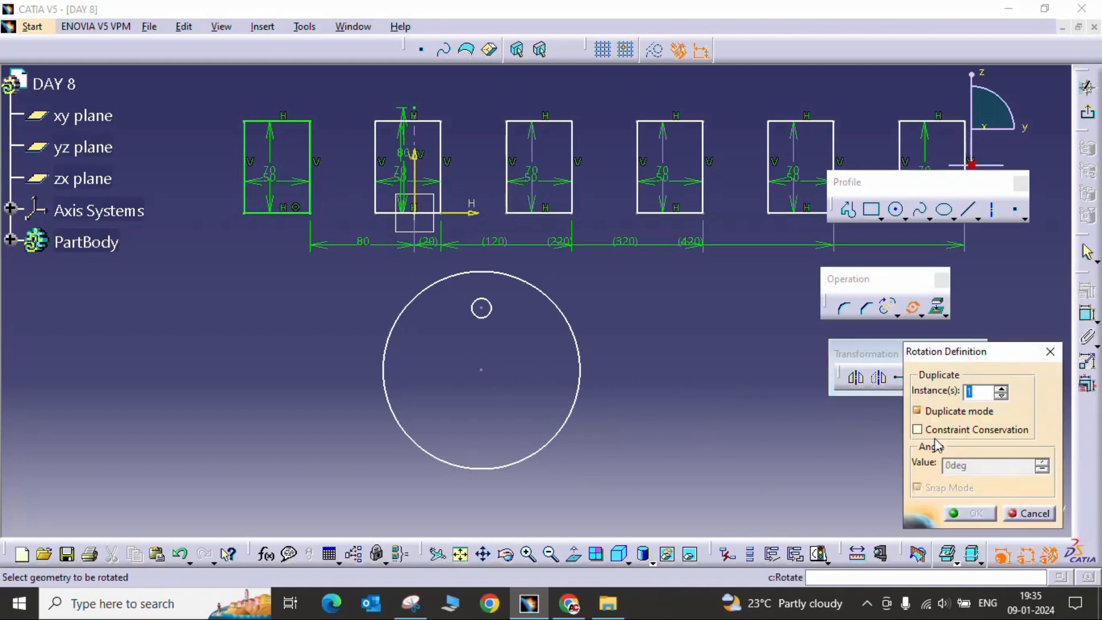
pyautogui.click(490, 320)
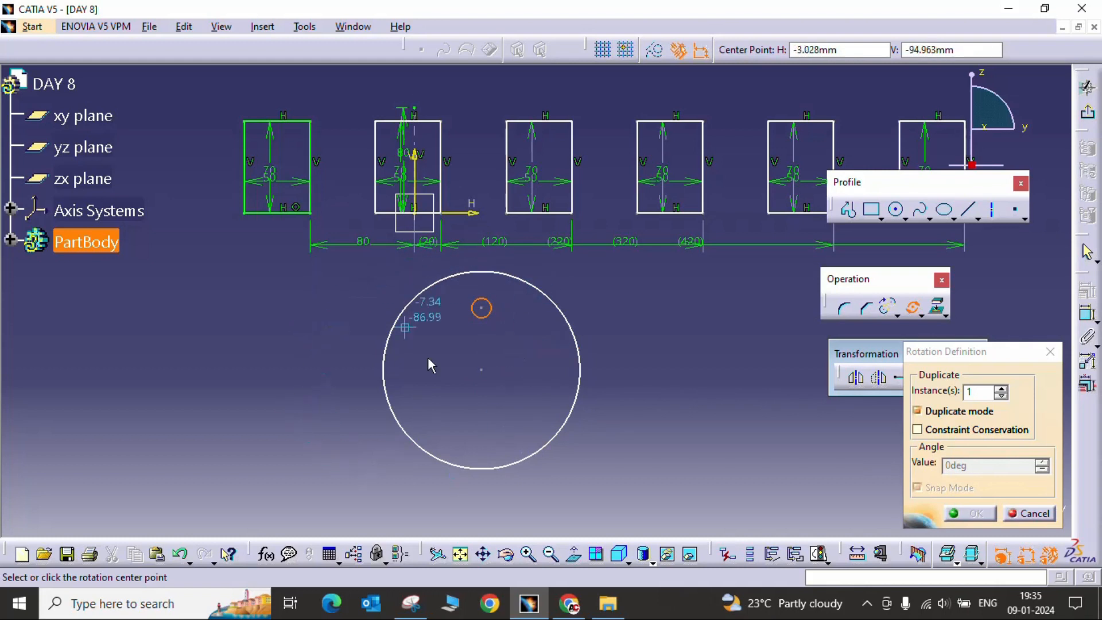
pyautogui.click(482, 371)
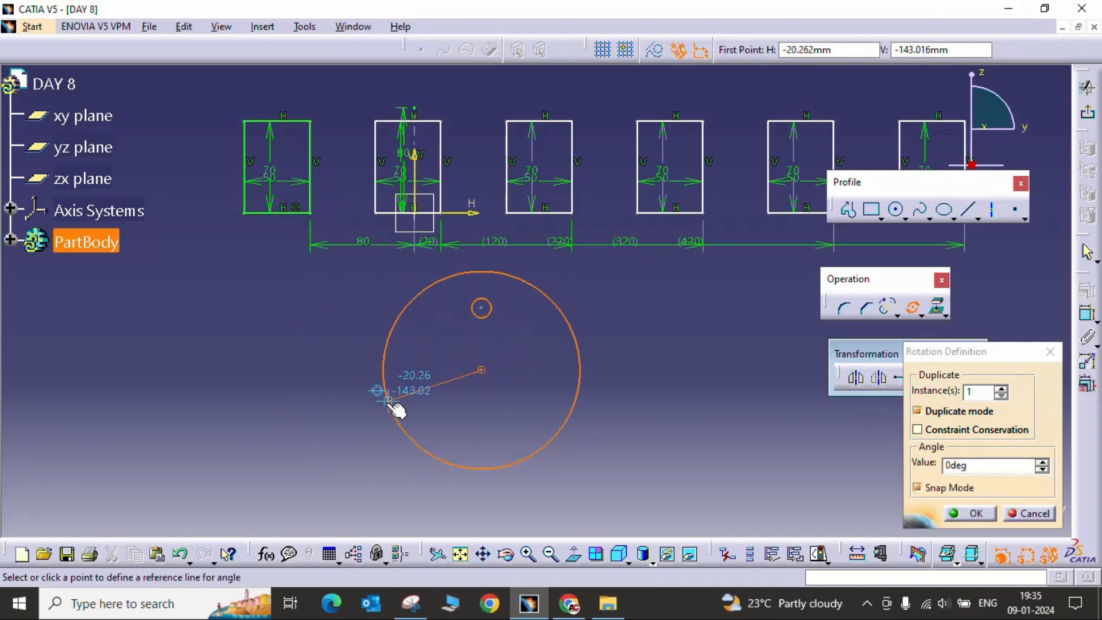
pyautogui.click(978, 393)
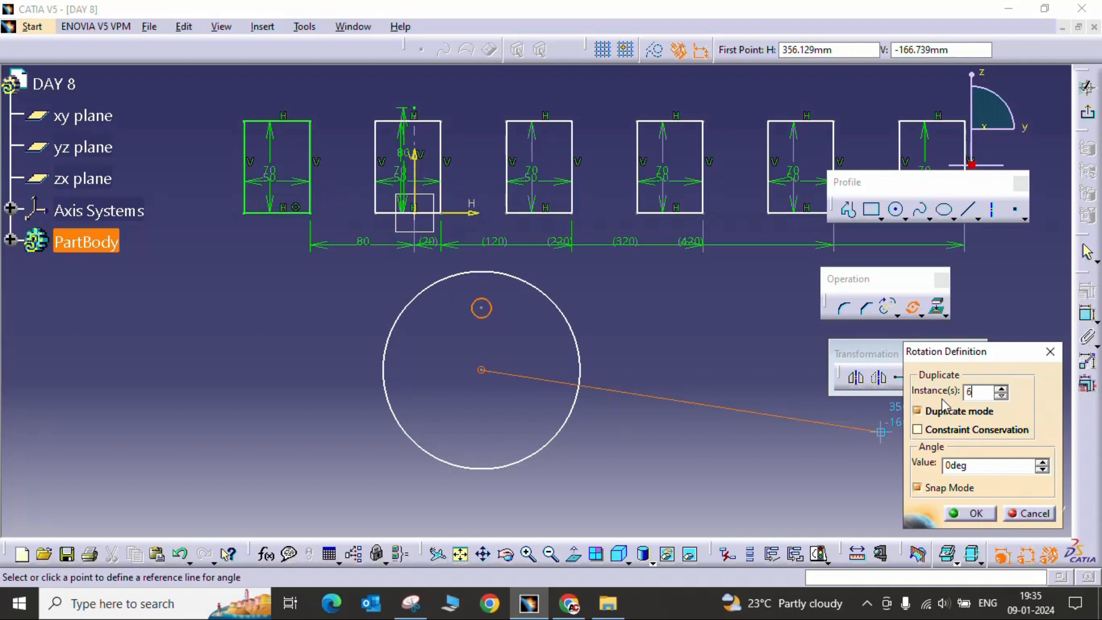
pyautogui.click(485, 309)
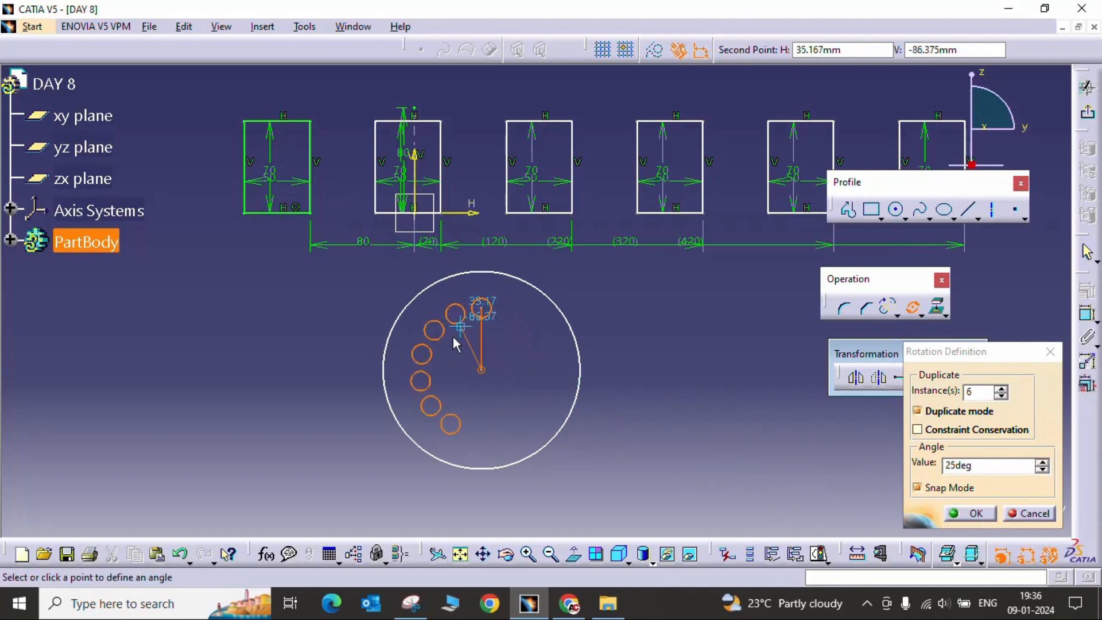
# - Try to enter the rotation angle as the expression 360/6
pyautogui.click(981, 464)
pyautogui.moveTo(981, 464); pyautogui.dragTo(930, 465)
pyautogui.write('3')
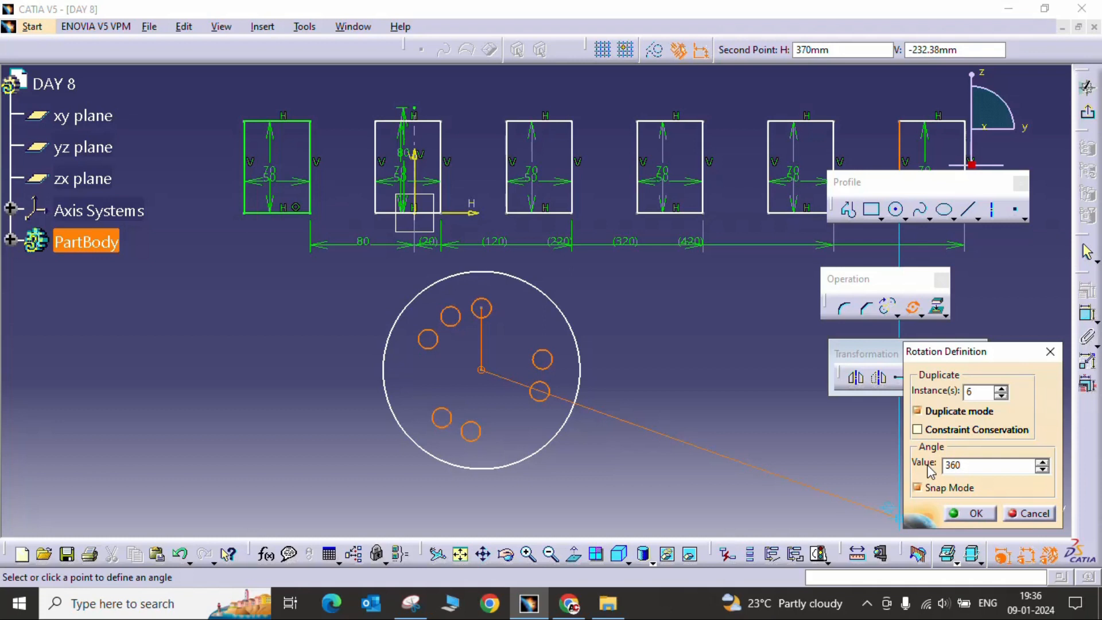
pyautogui.write('60/6')
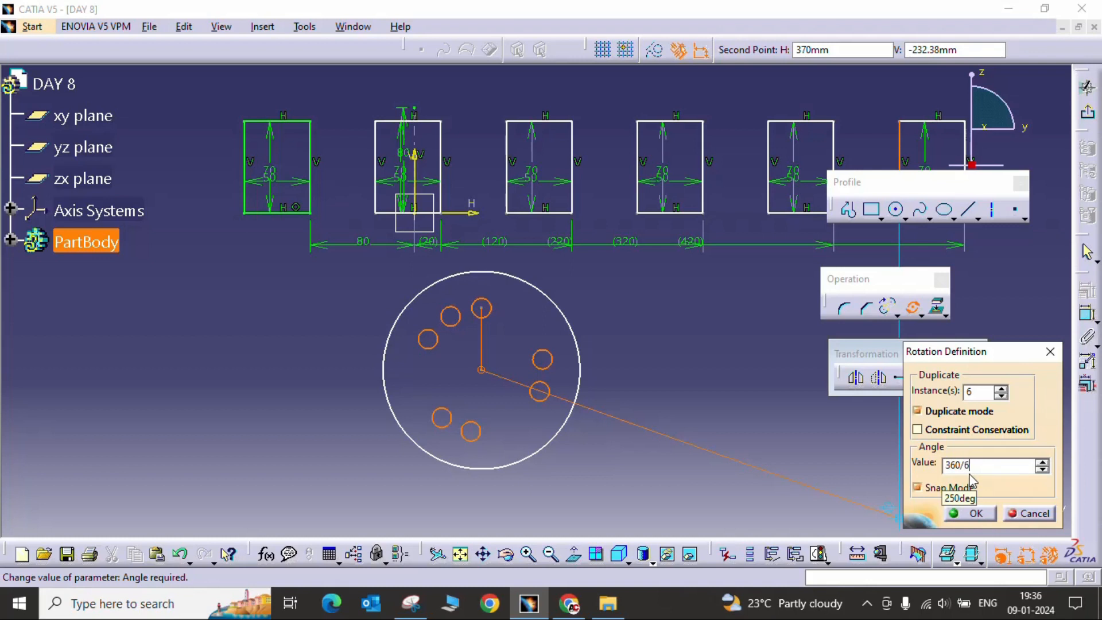
# - Reduce the rotation to five instances and create the copies at a 60° angle
pyautogui.click(1001, 396)
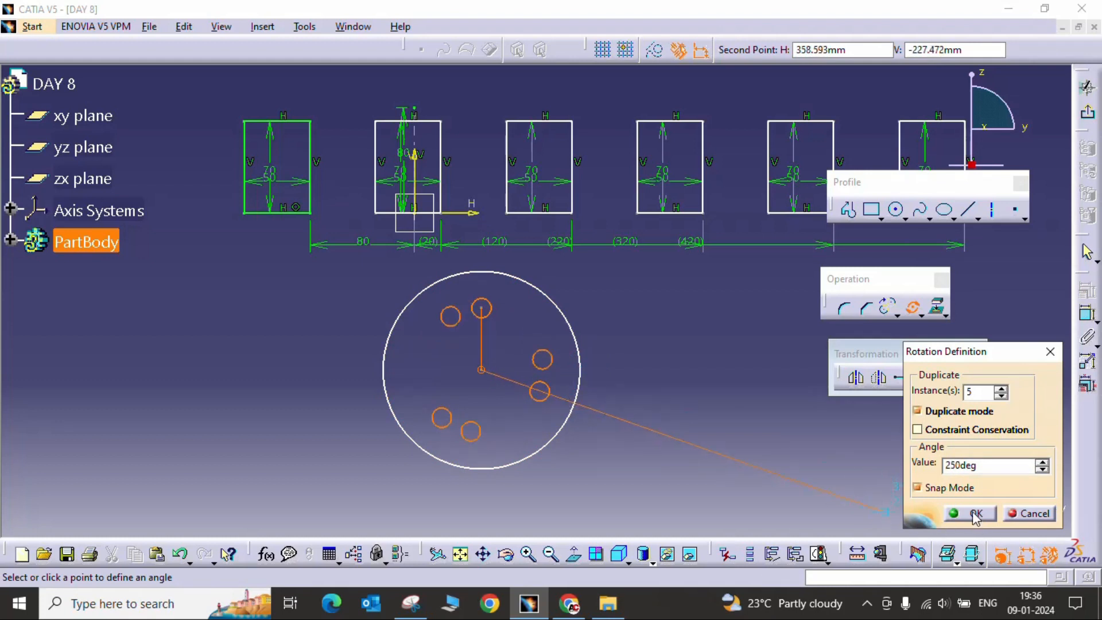
pyautogui.moveTo(978, 465); pyautogui.dragTo(906, 466)
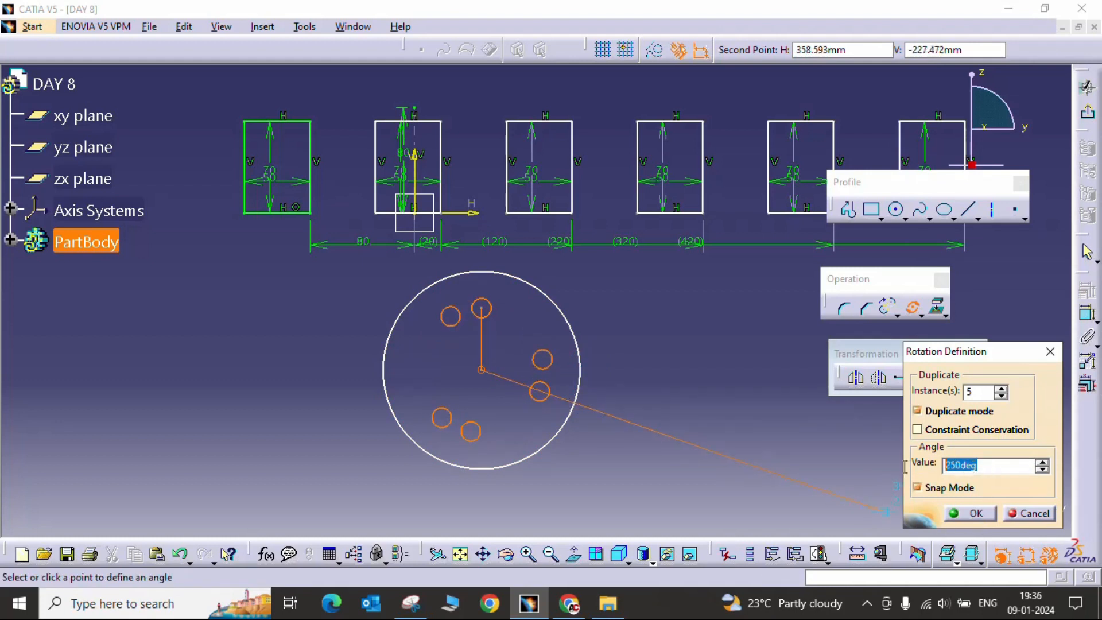
pyautogui.write('60')
pyautogui.press('Return')
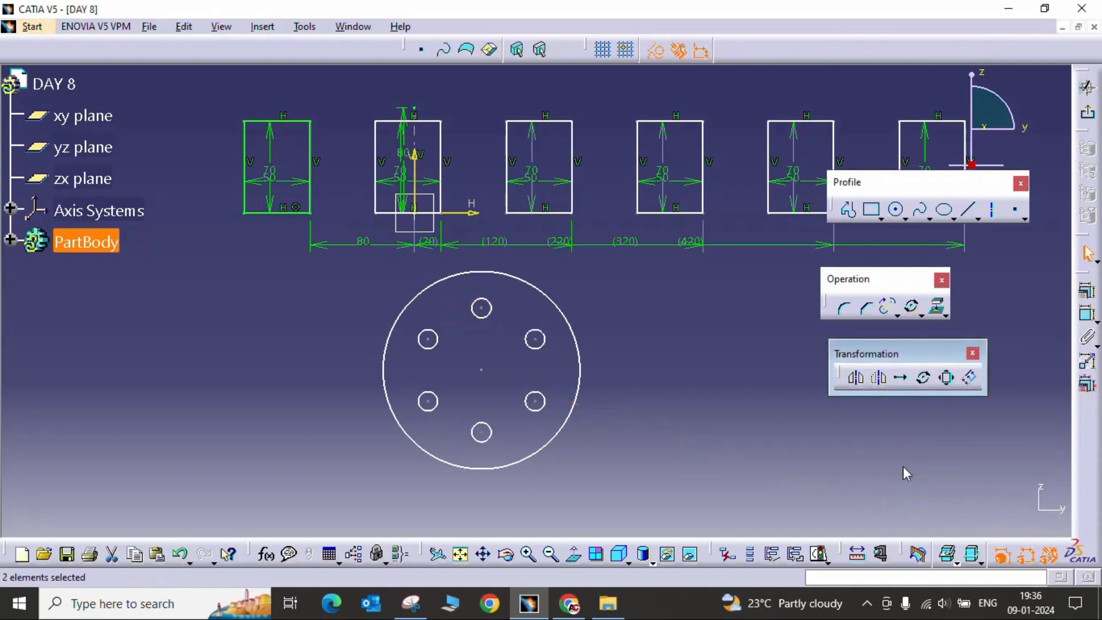
# - Draw a closed, irregular five-sided profile beside the large circle with the Profile tool
pyautogui.moveTo(480, 376)
pyautogui.mouseDown(button='middle')
pyautogui.moveTo(525, 393)
pyautogui.moveTo(566, 356)
pyautogui.moveTo(720, 376)
pyautogui.mouseUp(button='middle')
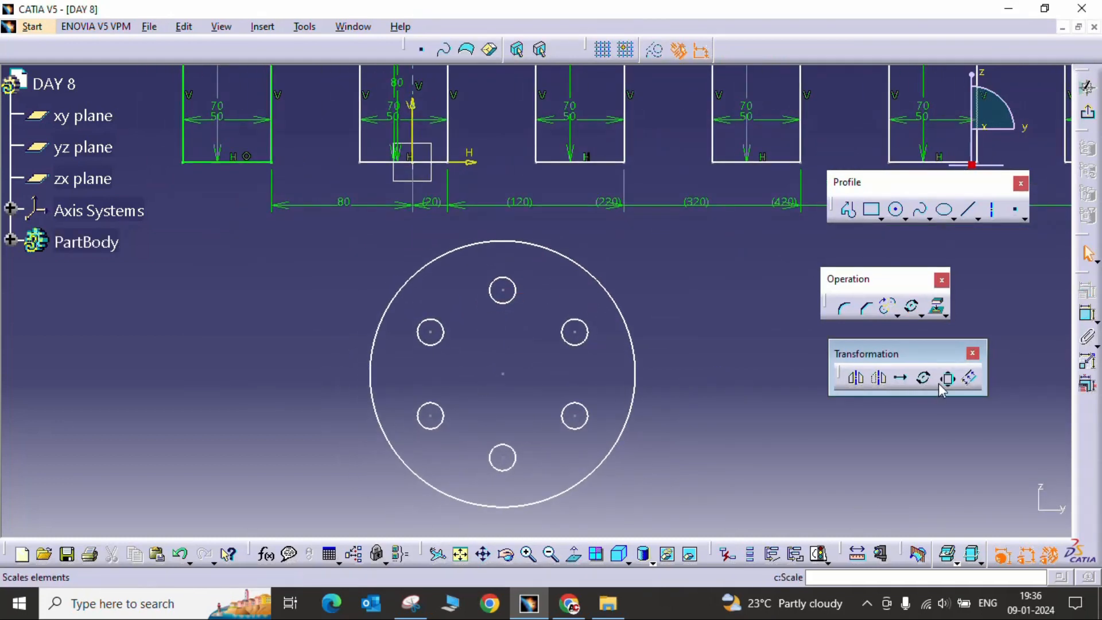
pyautogui.moveTo(505, 321)
pyautogui.mouseDown(button='middle')
pyautogui.moveTo(475, 305)
pyautogui.moveTo(502, 364)
pyautogui.moveTo(436, 339)
pyautogui.moveTo(424, 365)
pyautogui.moveTo(459, 356)
pyautogui.mouseUp(button='middle')
pyautogui.click(872, 209)
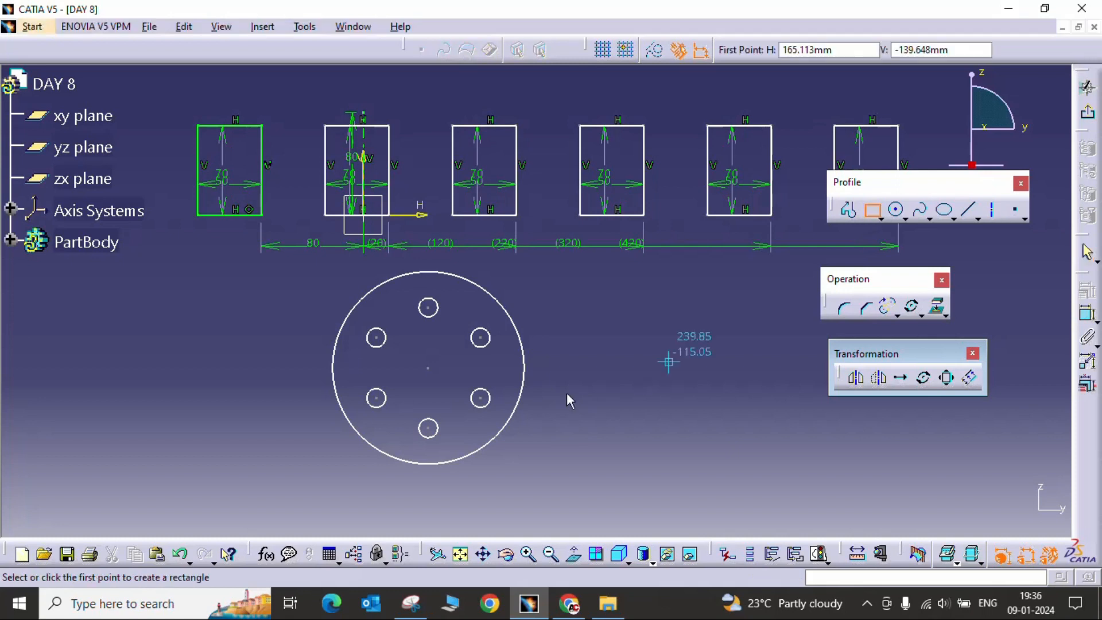
pyautogui.click(848, 209)
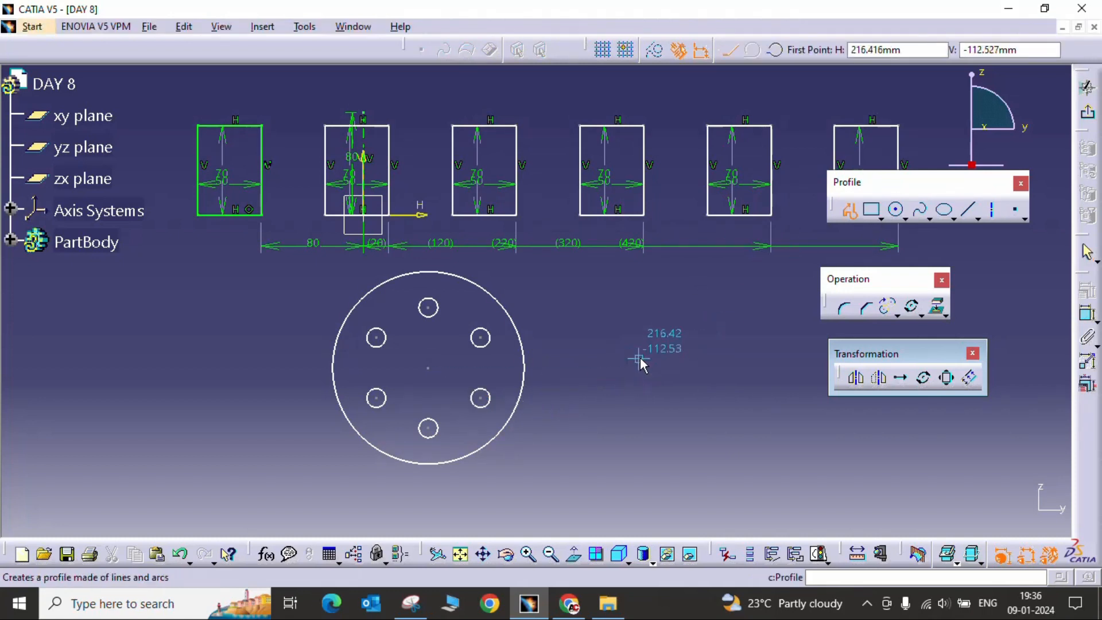
pyautogui.click(638, 359)
pyautogui.click(686, 302)
pyautogui.click(716, 361)
pyautogui.click(696, 409)
pyautogui.click(648, 404)
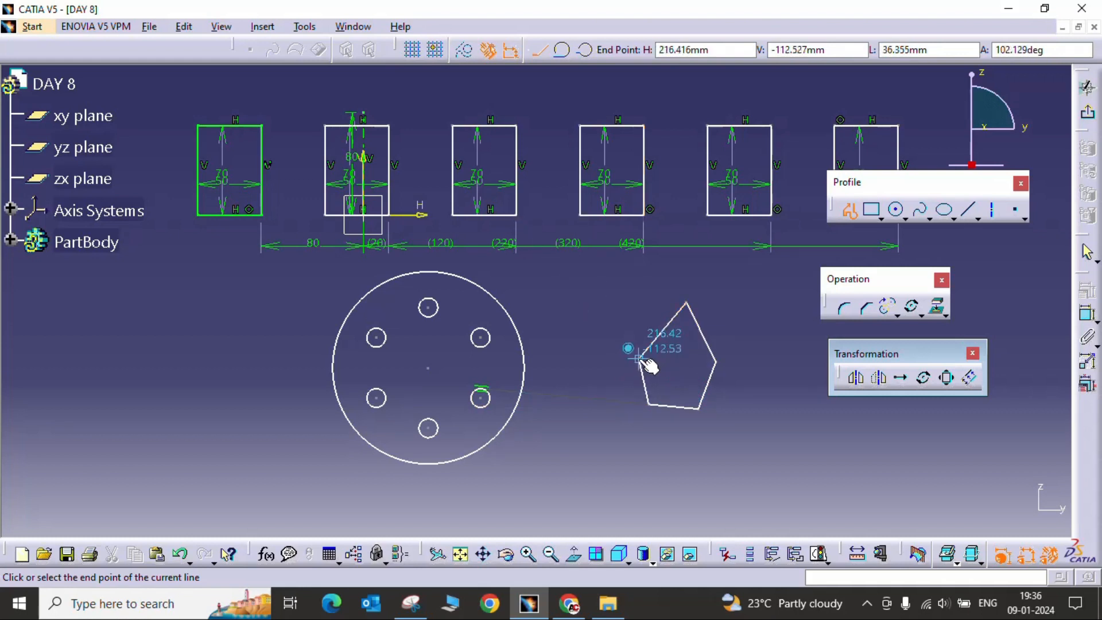
pyautogui.click(638, 359)
# - Scale a duplicate of the five-sided profile by 1.3 about a point inside it, conserving the constraints
pyautogui.moveTo(610, 380)
pyautogui.mouseDown(button='middle')
pyautogui.moveTo(662, 381)
pyautogui.moveTo(667, 401)
pyautogui.moveTo(654, 322)
pyautogui.mouseUp(button='middle')
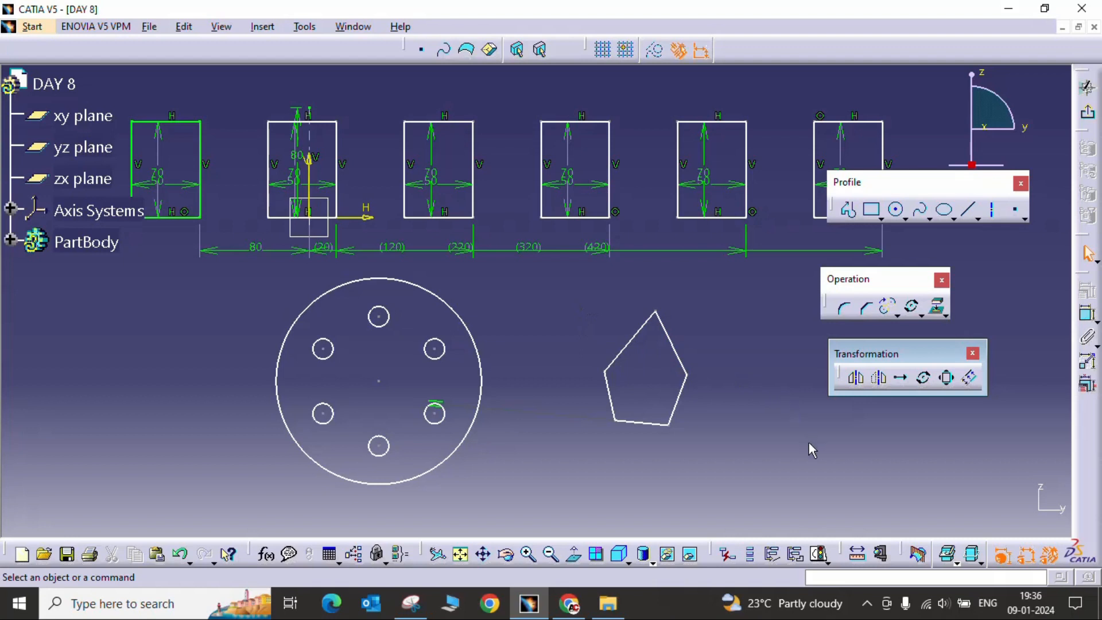
pyautogui.click(947, 378)
pyautogui.moveTo(576, 295); pyautogui.dragTo(726, 474)
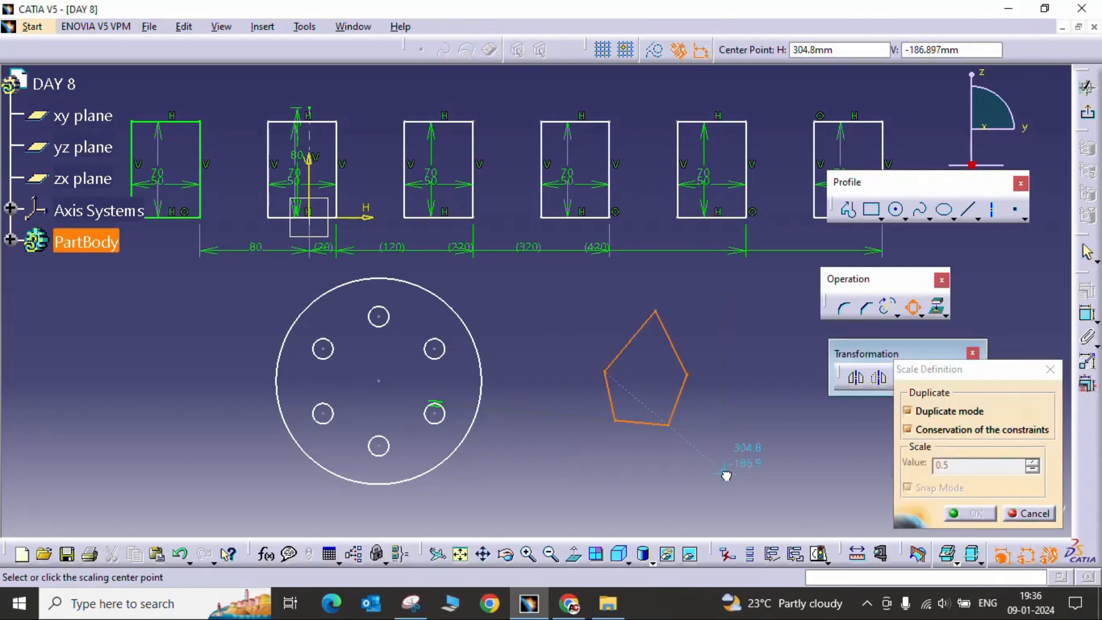
pyautogui.click(651, 381)
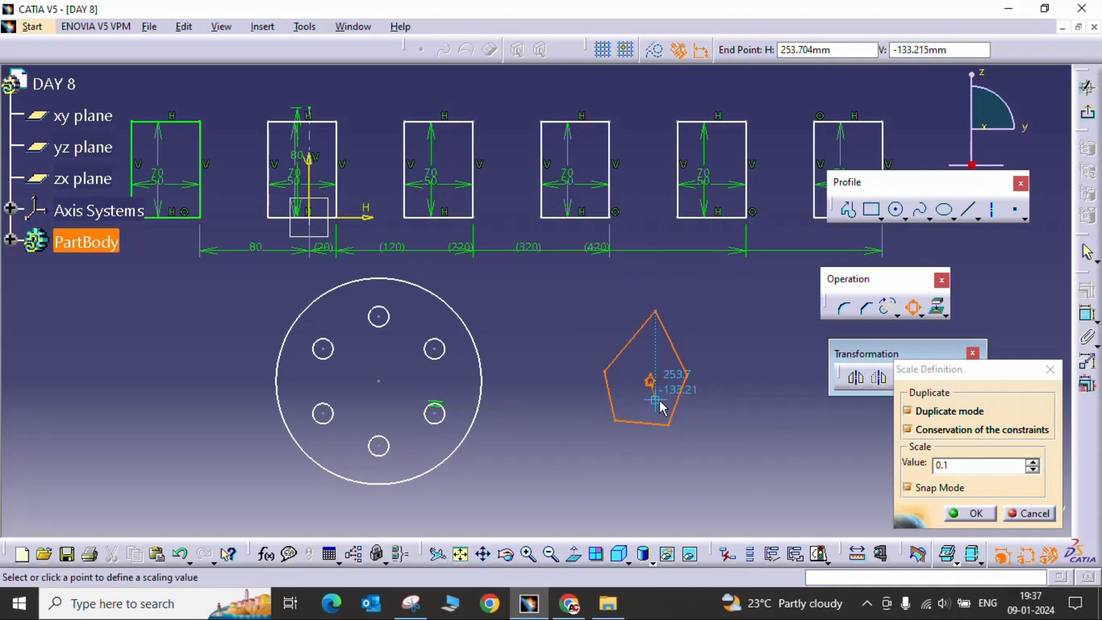
pyautogui.moveTo(982, 470); pyautogui.dragTo(917, 471)
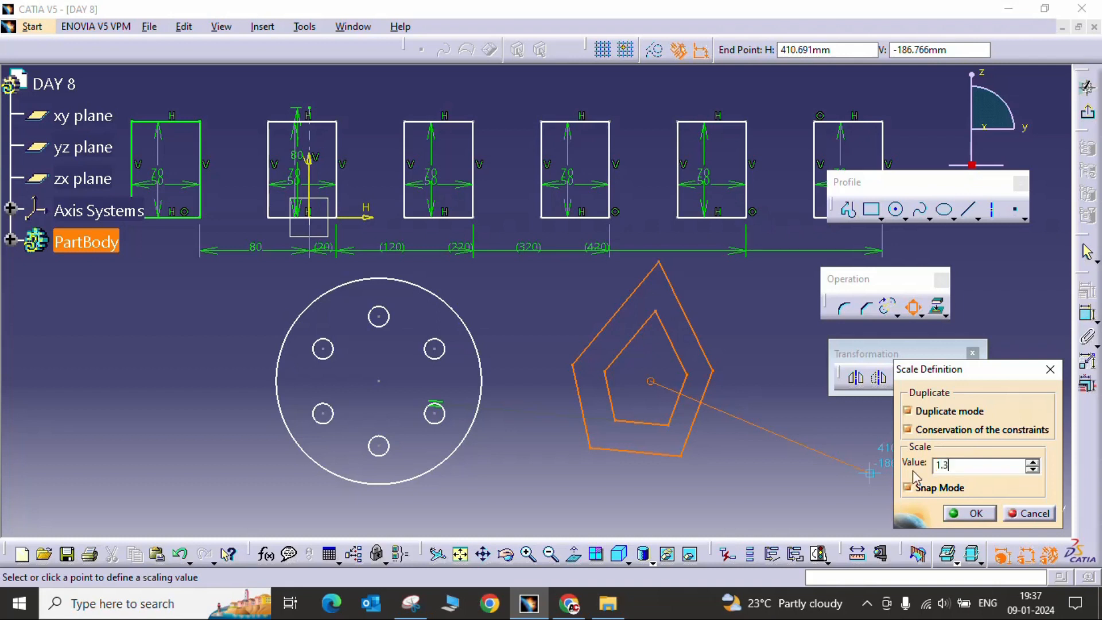
pyautogui.click(909, 411)
pyautogui.click(909, 411)
pyautogui.click(970, 516)
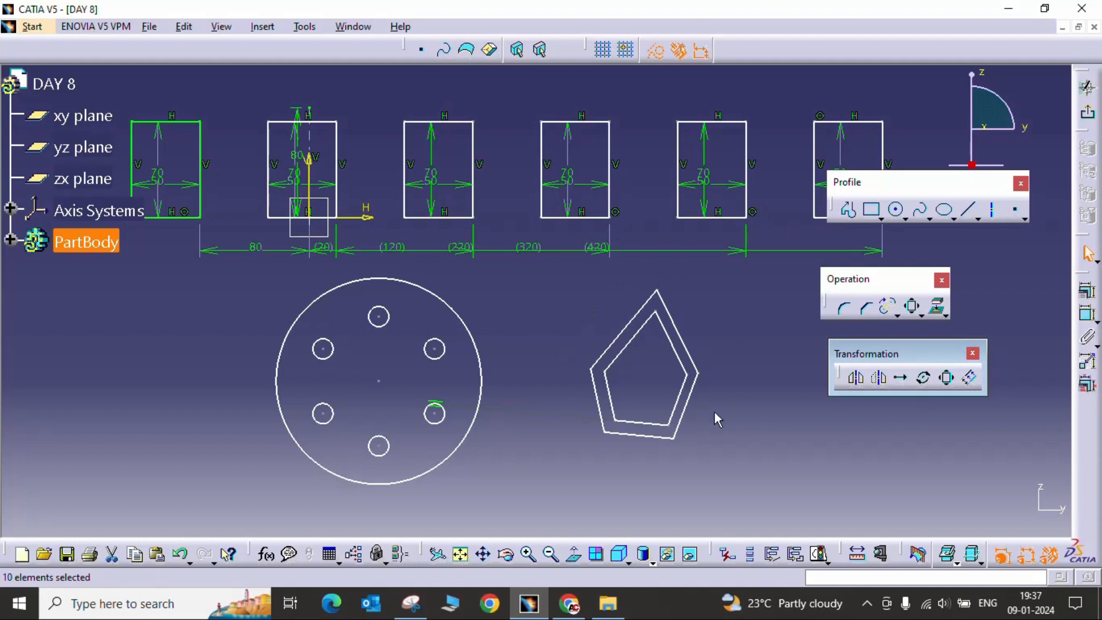
# - Draw a large rectangle in the empty area beside the five-sided profile
pyautogui.moveTo(603, 361)
pyautogui.mouseDown(button='middle')
pyautogui.moveTo(626, 399)
pyautogui.moveTo(569, 382)
pyautogui.moveTo(531, 428)
pyautogui.moveTo(560, 419)
pyautogui.mouseUp(button='middle')
pyautogui.click(746, 420)
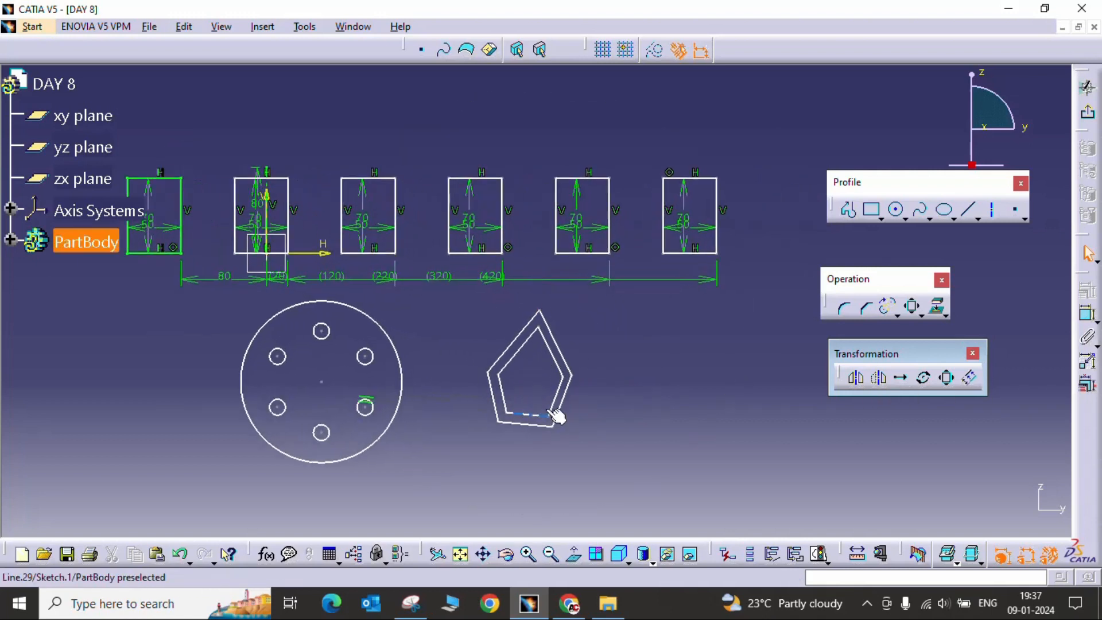
pyautogui.click(873, 214)
pyautogui.moveTo(557, 392); pyautogui.dragTo(500, 350, button='middle')
pyautogui.click(588, 404)
pyautogui.click(762, 278)
pyautogui.moveTo(763, 279); pyautogui.dragTo(530, 432, button='middle')
pyautogui.click(647, 322)
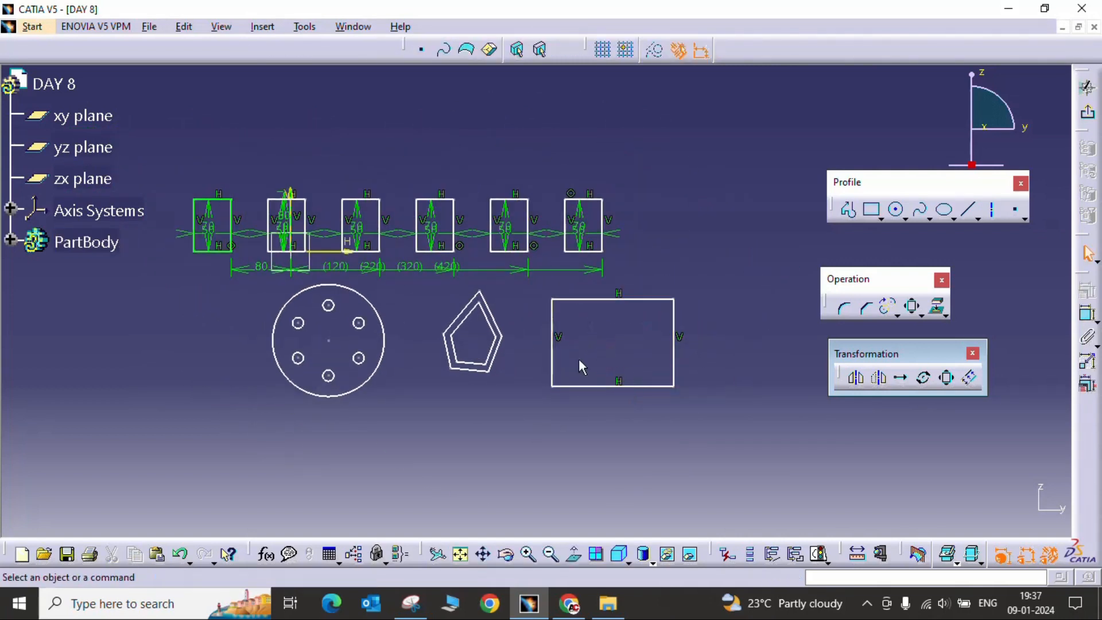
# - Offset the large rectangle's lower edge by about 19 mm to both sides
pyautogui.moveTo(580, 366); pyautogui.dragTo(603, 362, button='middle')
pyautogui.click(971, 378)
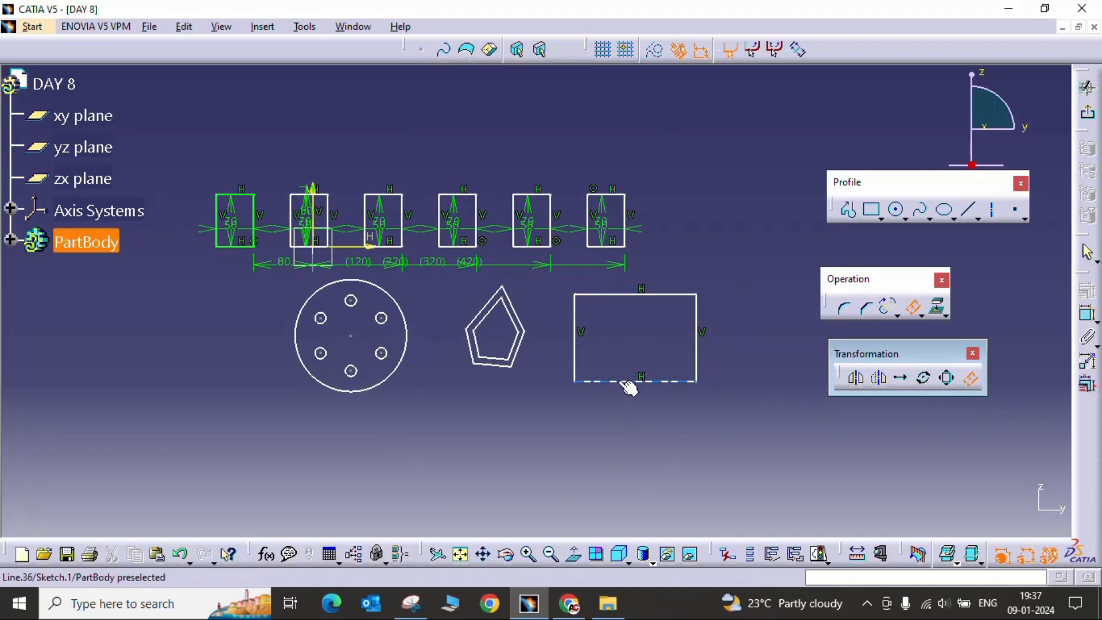
pyautogui.click(634, 382)
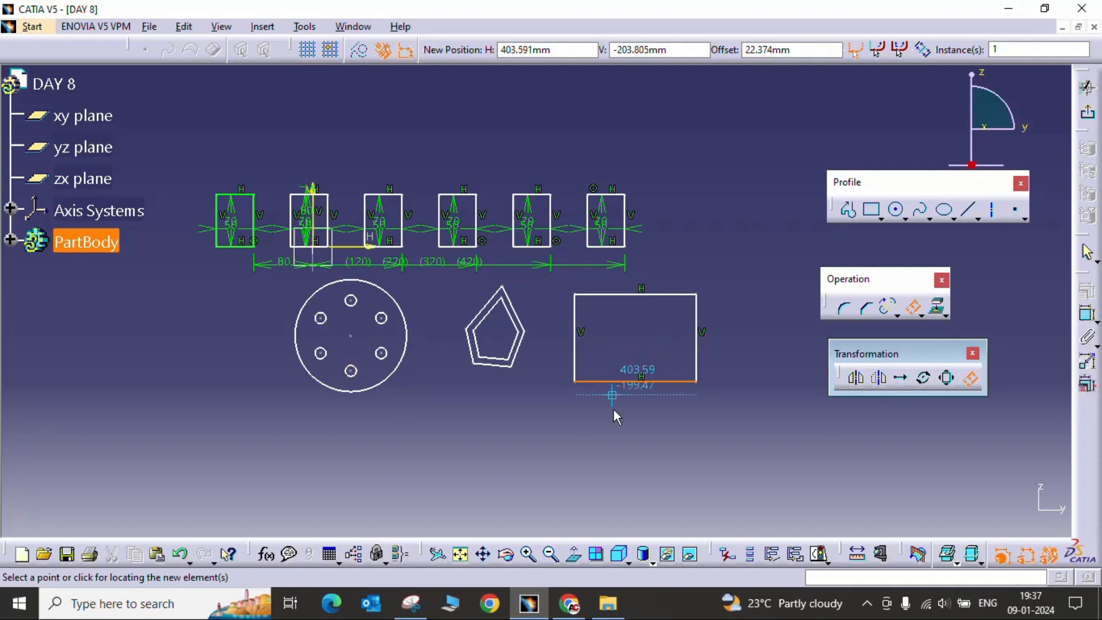
pyautogui.click(925, 52)
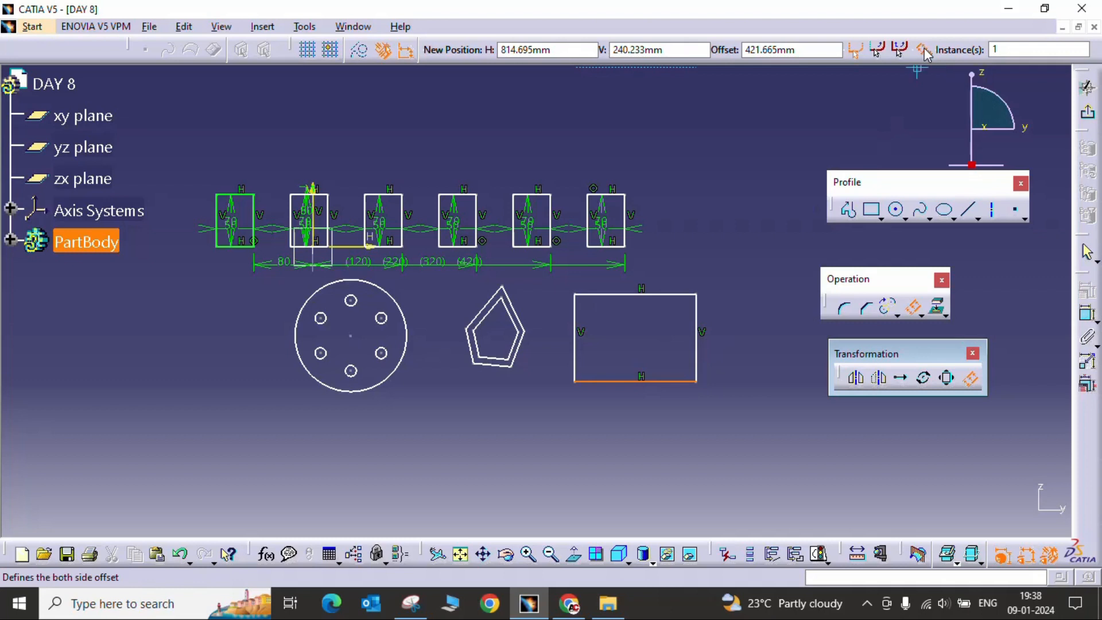
pyautogui.click(626, 395)
# - Inspect the definition of the edge's offset dimension, and undo the both-sided offset
pyautogui.moveTo(562, 403); pyautogui.dragTo(574, 376, button='middle')
pyautogui.doubleClick(585, 419)
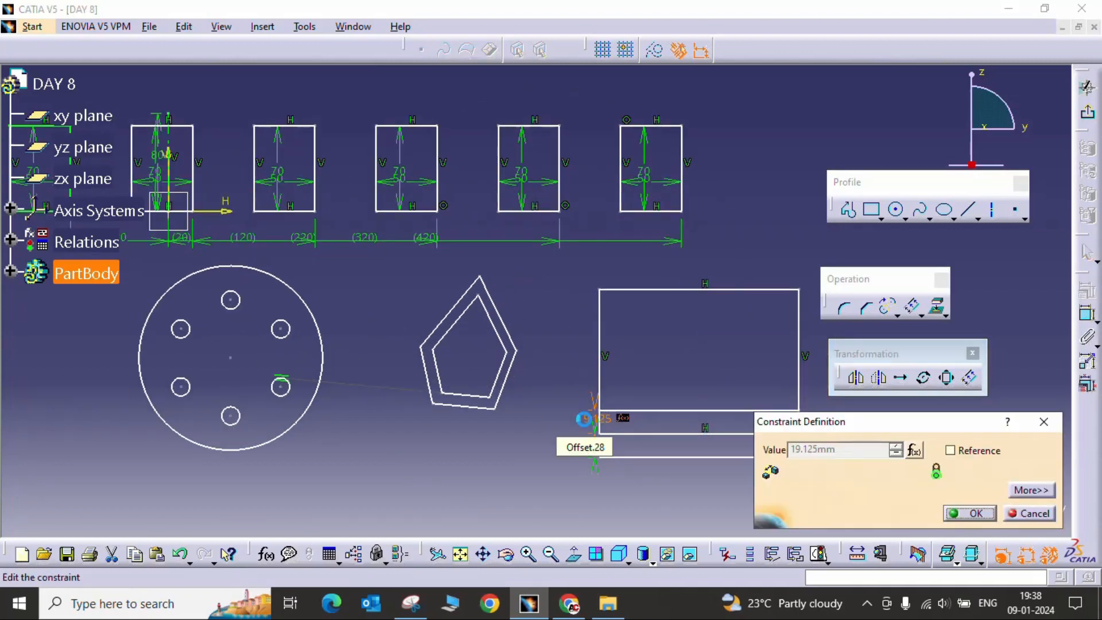
pyautogui.press('Return')
pyautogui.moveTo(653, 436)
pyautogui.mouseDown(button='middle')
pyautogui.moveTo(620, 448)
pyautogui.moveTo(697, 478)
pyautogui.mouseUp(button='middle')
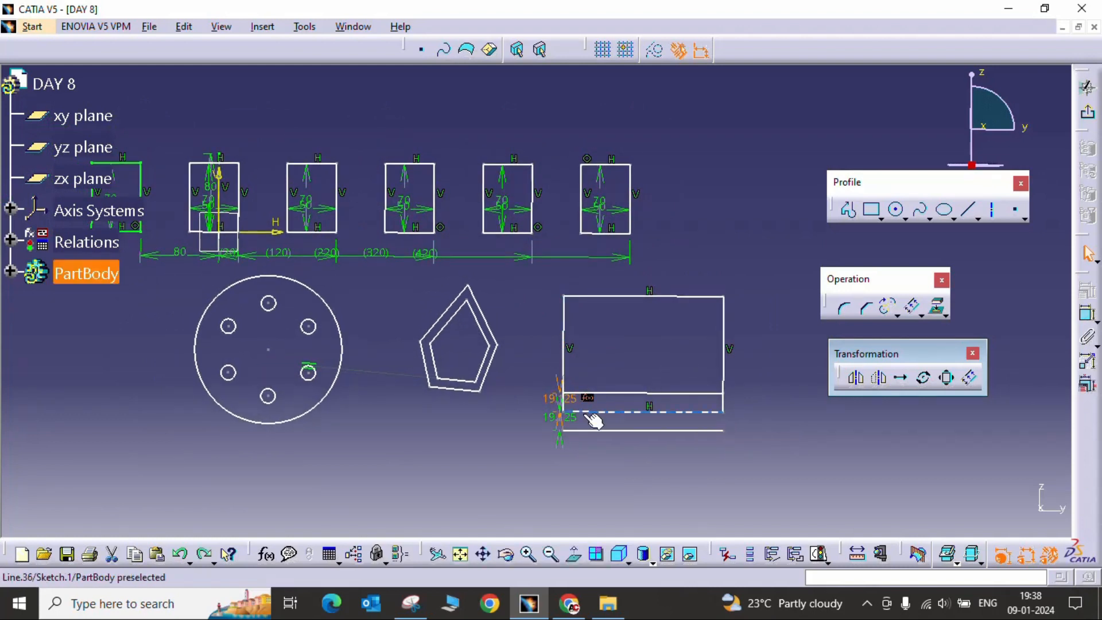
pyautogui.hotkey('ctrl', 'z')
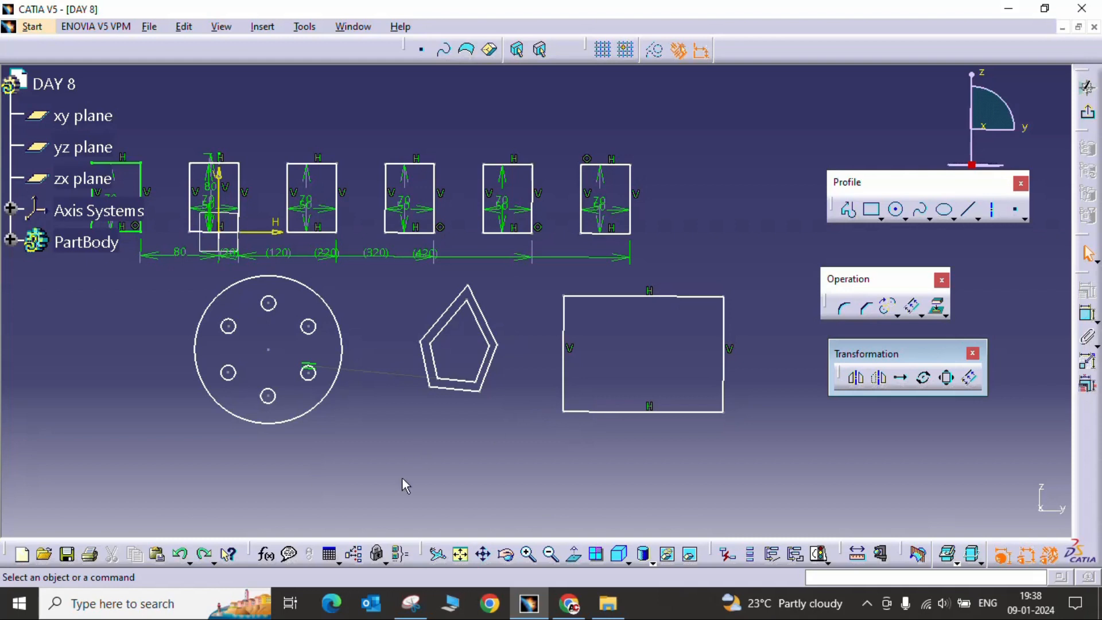
pyautogui.click(573, 554)
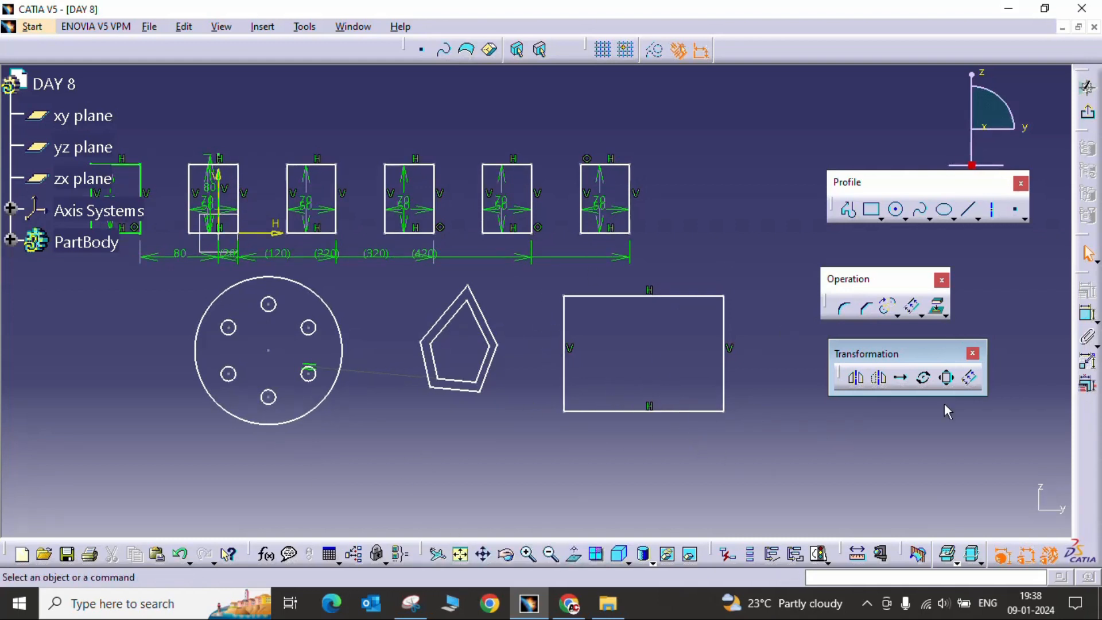
# - Offset the whole large rectangle inward using point propagation
pyautogui.click(970, 379)
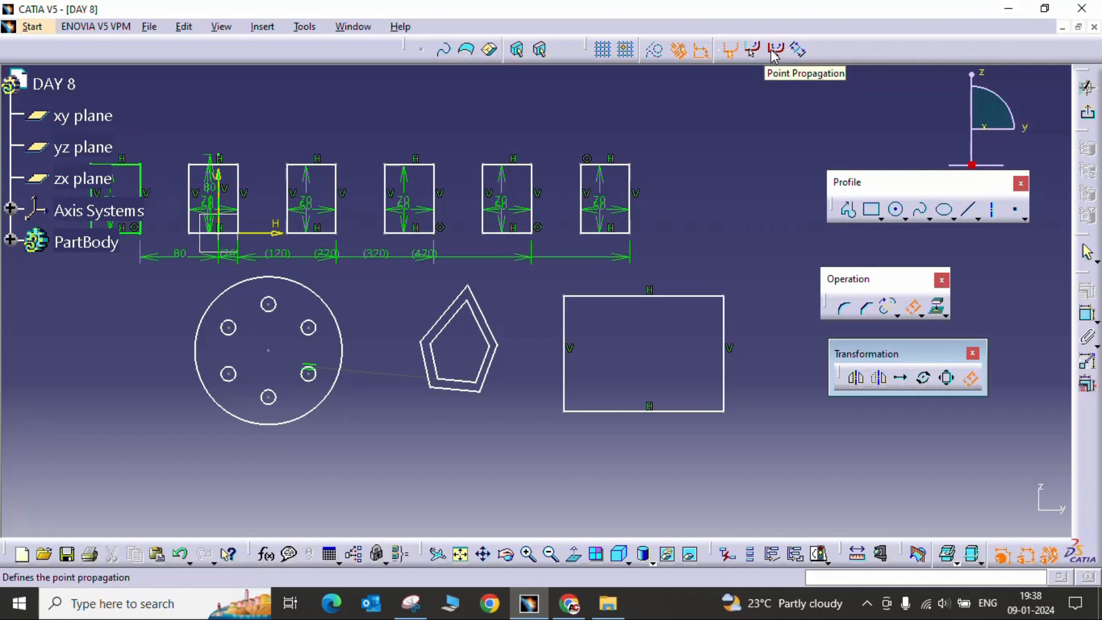
pyautogui.click(776, 53)
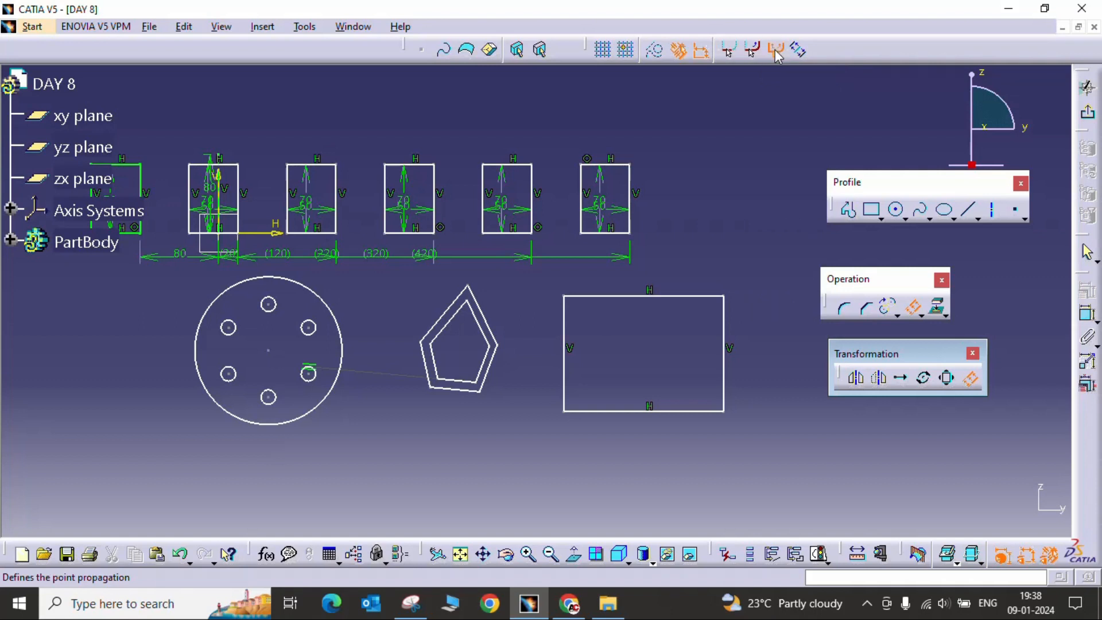
pyautogui.click(597, 296)
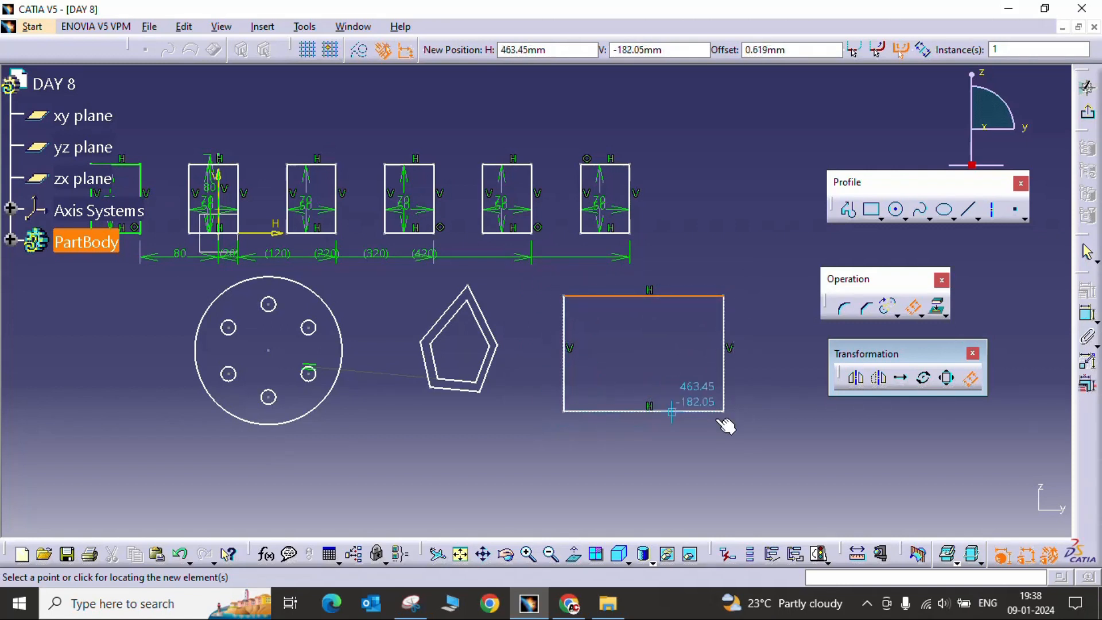
pyautogui.click(710, 390)
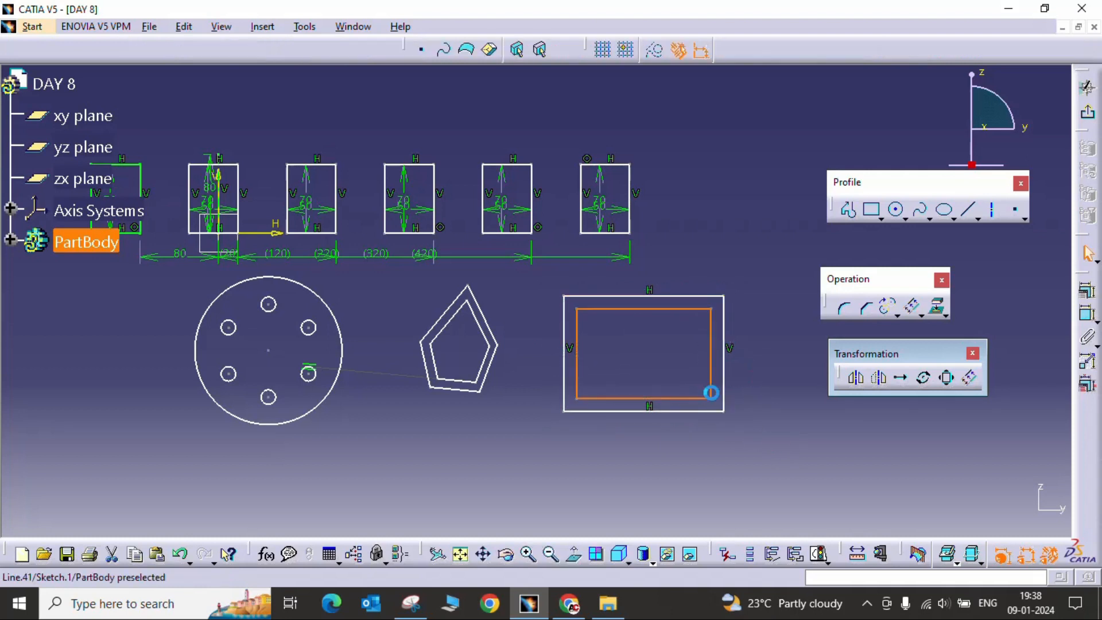
pyautogui.click(699, 438)
# - Draw a new rectangle beyond the end of the row of small rectangles, above the large offset rectangle
pyautogui.moveTo(642, 374)
pyautogui.mouseDown(button='middle')
pyautogui.moveTo(687, 406)
pyautogui.moveTo(536, 359)
pyautogui.moveTo(542, 406)
pyautogui.moveTo(459, 425)
pyautogui.mouseUp(button='middle')
pyautogui.moveTo(604, 405)
pyautogui.mouseDown(button='middle')
pyautogui.moveTo(494, 406)
pyautogui.moveTo(512, 344)
pyautogui.mouseUp(button='middle')
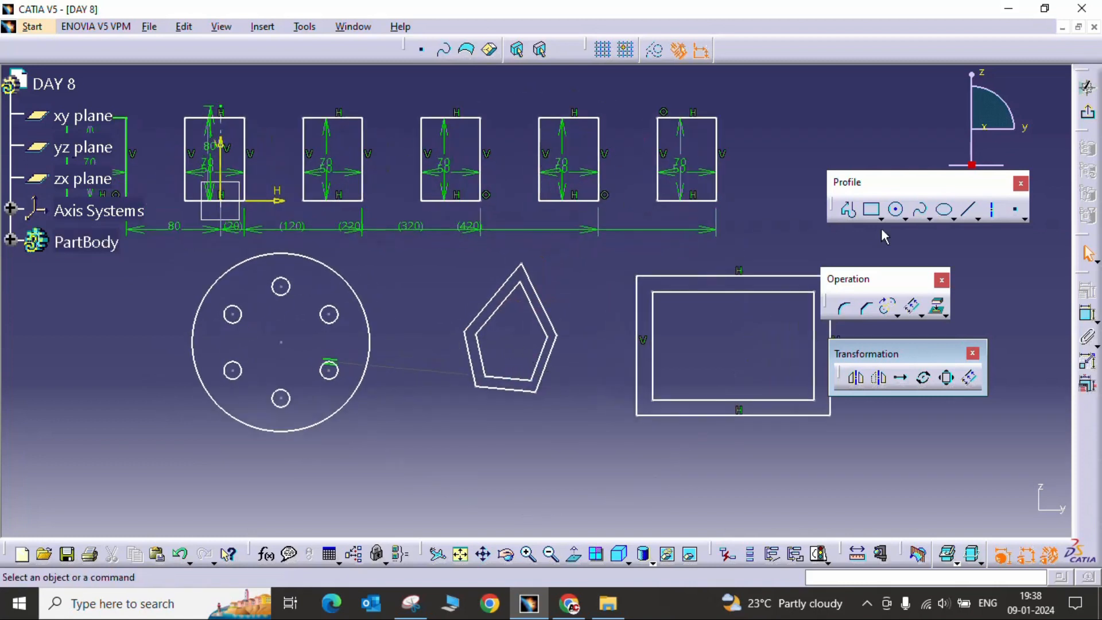
pyautogui.click(872, 213)
pyautogui.moveTo(540, 381); pyautogui.dragTo(588, 260, button='middle')
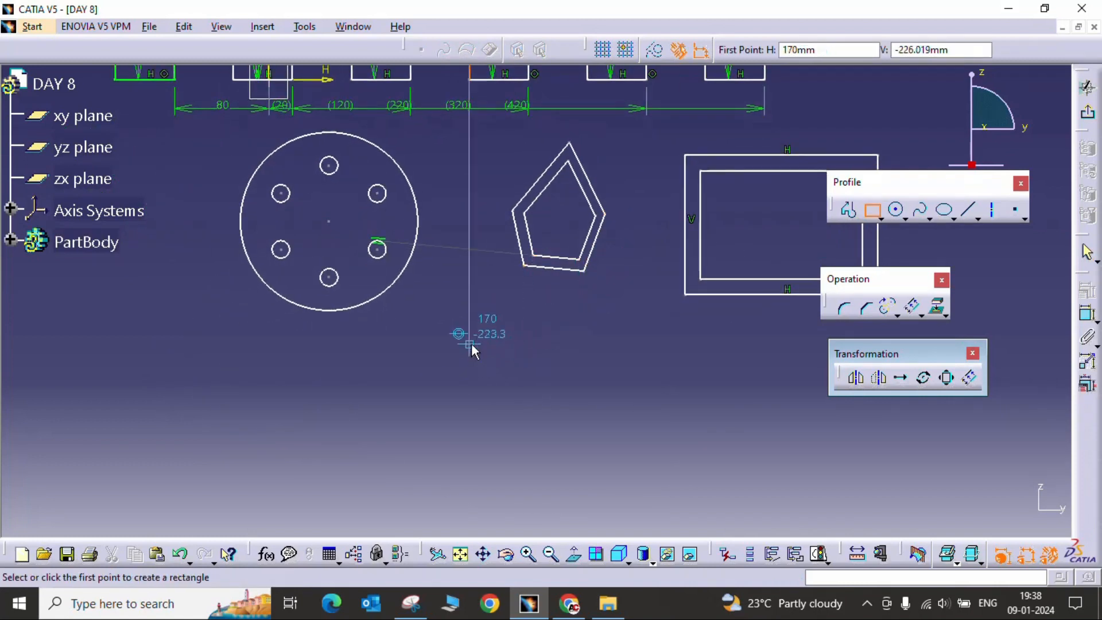
pyautogui.moveTo(694, 196)
pyautogui.mouseDown(button='middle')
pyautogui.moveTo(540, 348)
pyautogui.moveTo(426, 397)
pyautogui.mouseUp(button='middle')
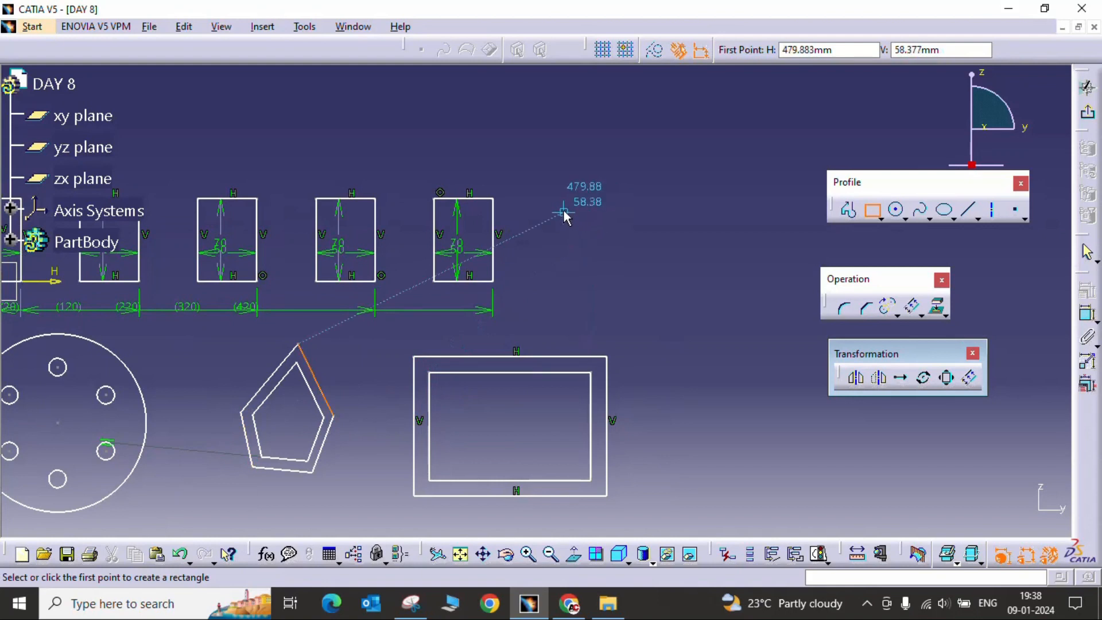
pyautogui.click(587, 204)
pyautogui.click(731, 322)
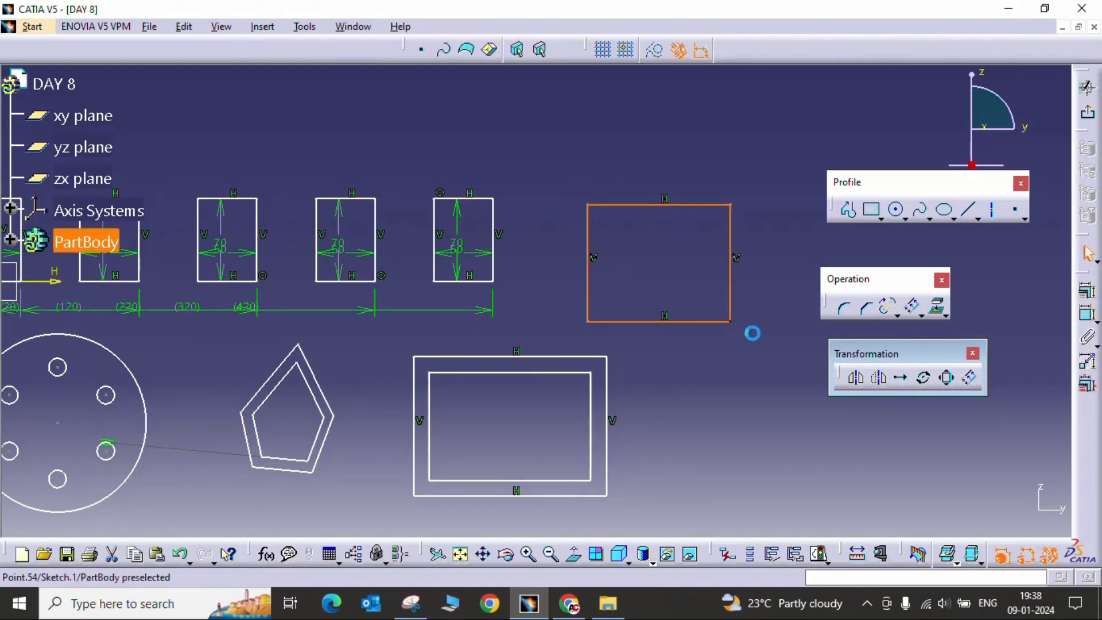
# - Round the new rectangle's upper-right corner with a trimmed corner of 20 mm radius
pyautogui.click(843, 309)
pyautogui.moveTo(553, 174); pyautogui.dragTo(801, 347)
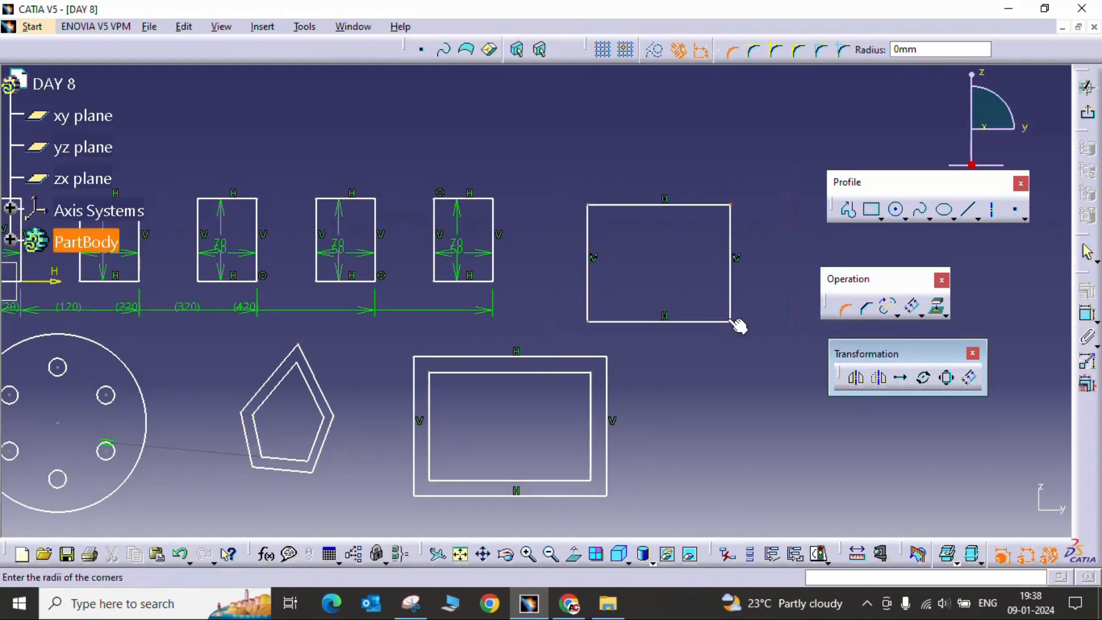
pyautogui.press('Escape')
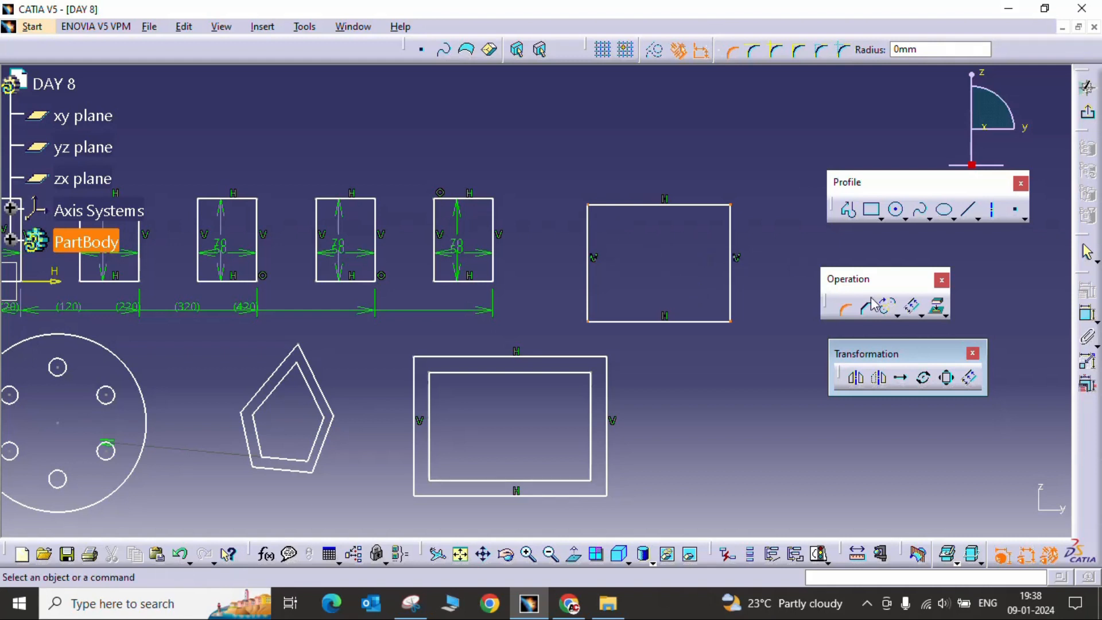
pyautogui.click(693, 205)
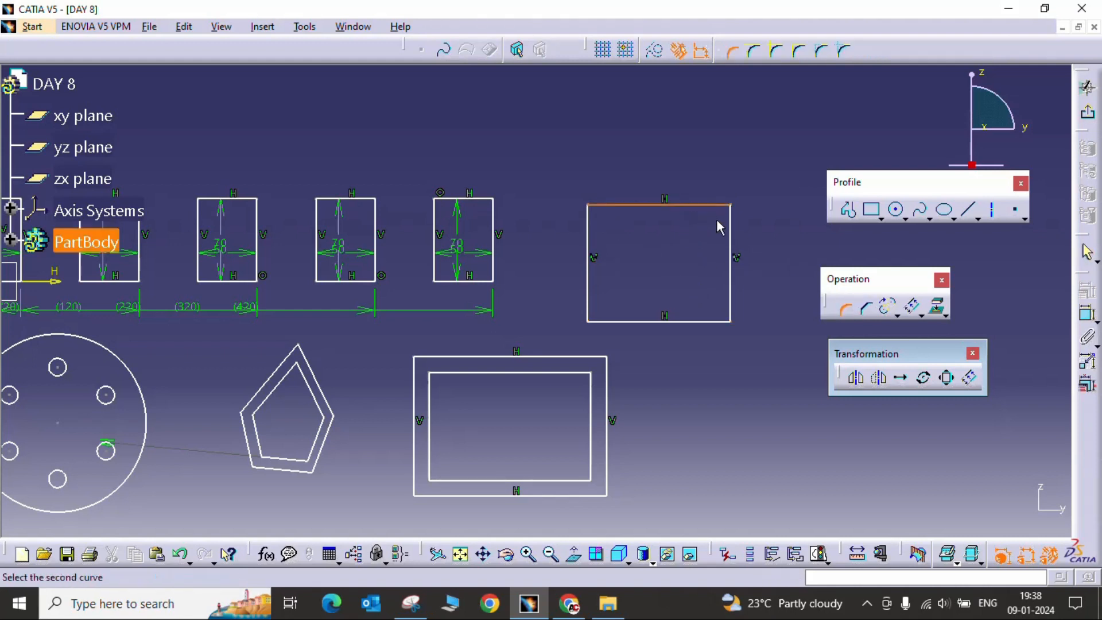
pyautogui.click(731, 238)
pyautogui.click(718, 215)
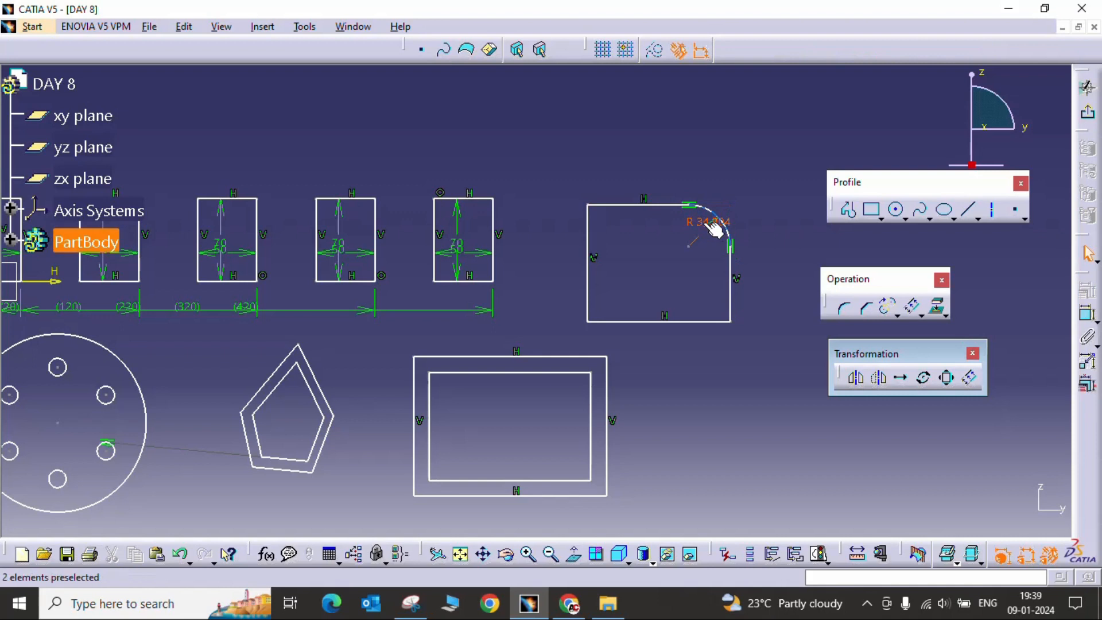
pyautogui.doubleClick(710, 223)
pyautogui.write('20')
pyautogui.press('Return')
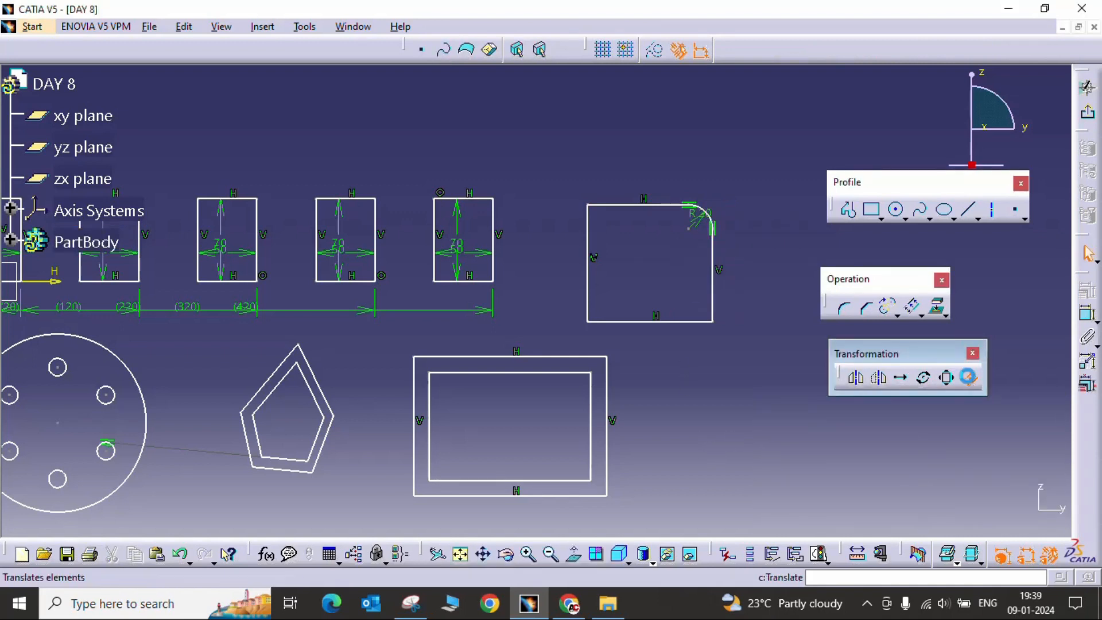
pyautogui.click(970, 378)
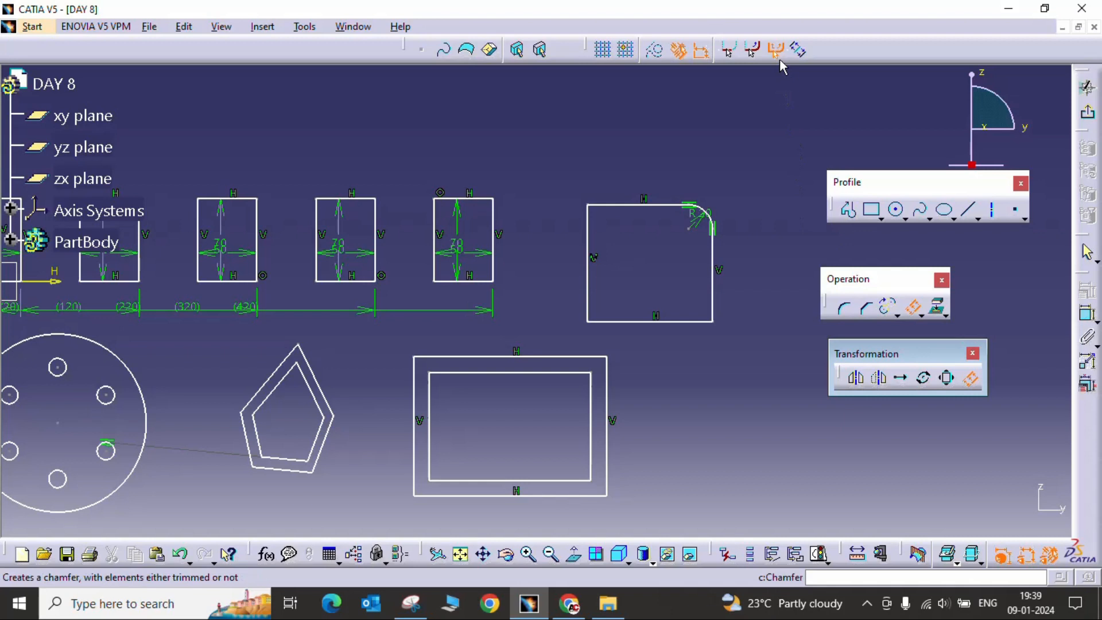
pyautogui.click(714, 294)
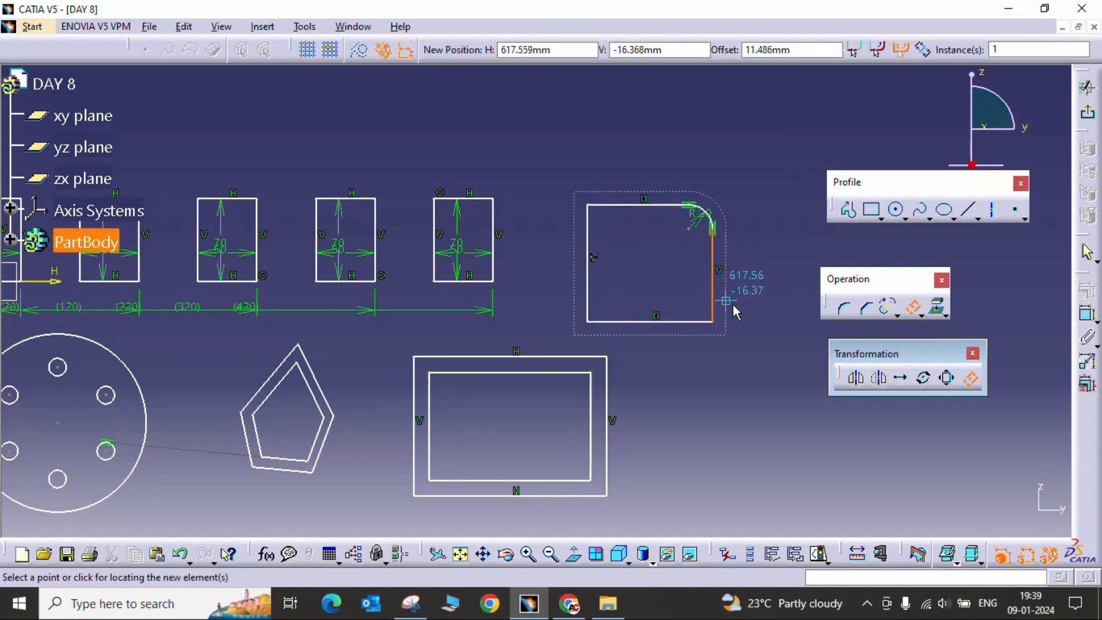
pyautogui.press('Escape')
pyautogui.click(712, 253)
pyautogui.click(710, 220)
pyautogui.click(646, 295)
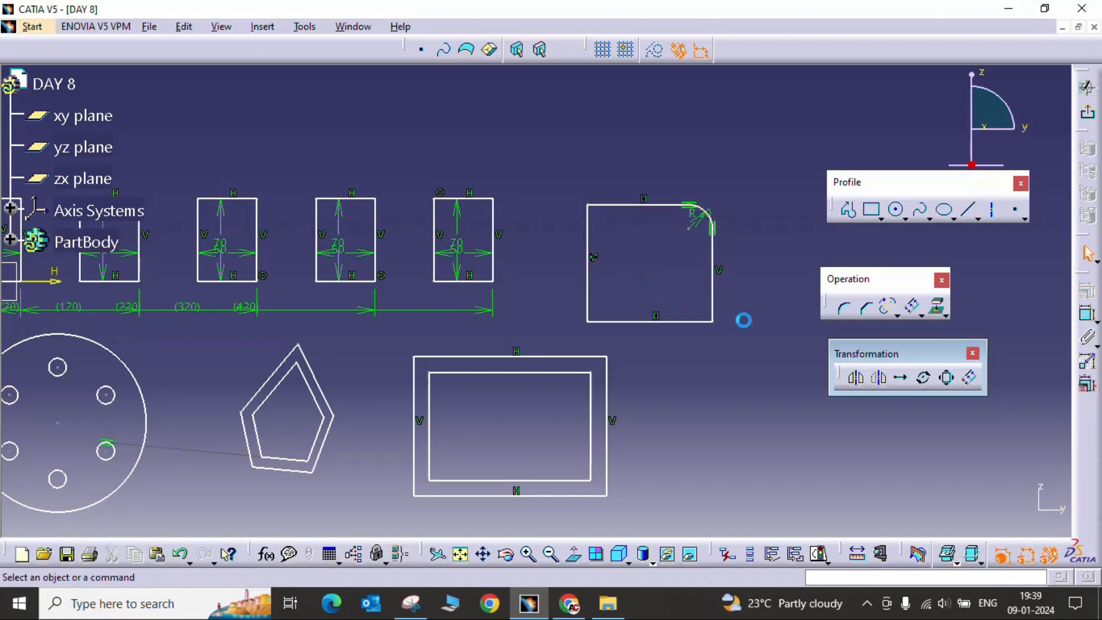
# - Offset the rounded rectangle's right edge outward by about 15 mm using tangent propagation
pyautogui.click(973, 379)
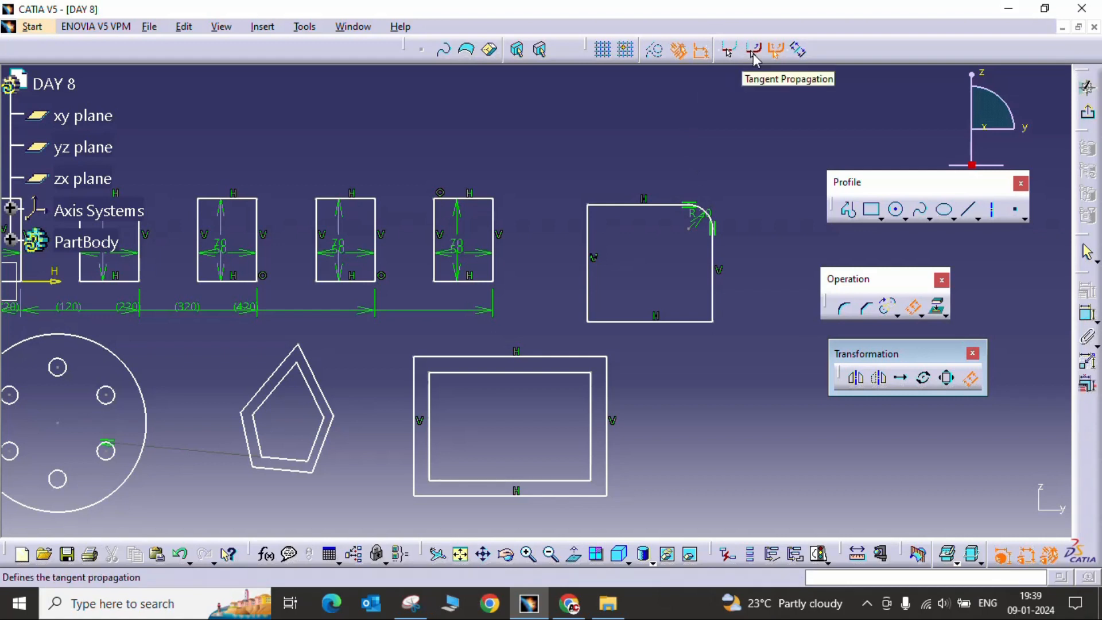
pyautogui.click(753, 51)
pyautogui.click(715, 288)
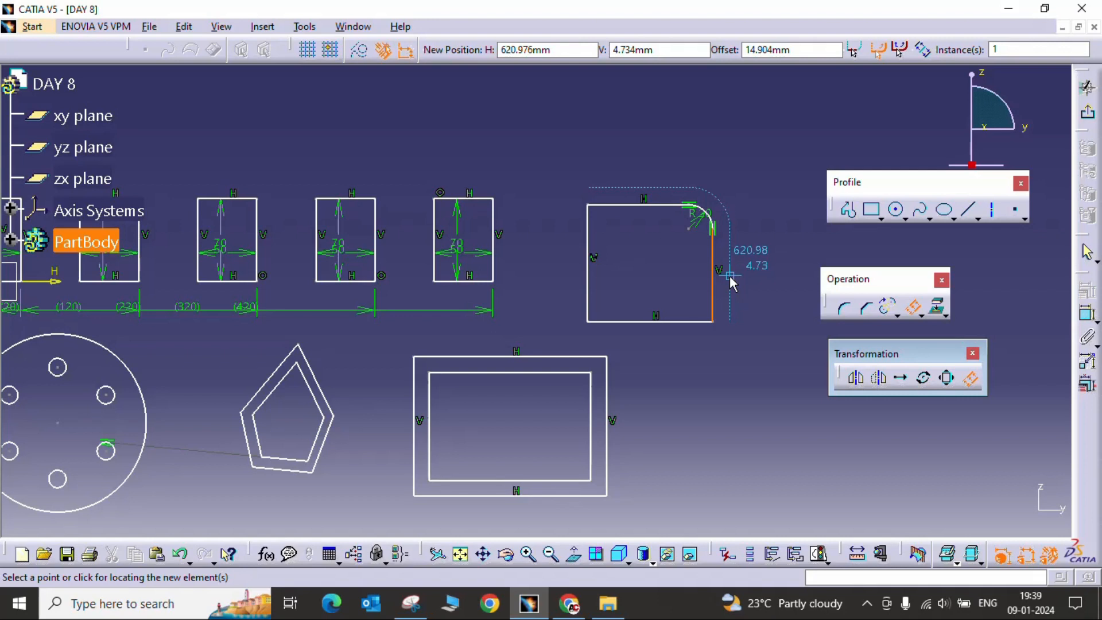
pyautogui.click(731, 278)
pyautogui.moveTo(696, 426); pyautogui.dragTo(677, 435, button='middle')
pyautogui.click(701, 423)
pyautogui.moveTo(586, 393)
pyautogui.mouseDown(button='middle')
pyautogui.moveTo(622, 406)
pyautogui.moveTo(625, 389)
pyautogui.moveTo(729, 381)
pyautogui.mouseUp(button='middle')
pyautogui.moveTo(586, 377); pyautogui.dragTo(650, 374, button='middle')
pyautogui.click(650, 374)
pyautogui.moveTo(651, 374); pyautogui.dragTo(652, 364, button='middle')
pyautogui.moveTo(606, 370)
pyautogui.mouseDown(button='middle')
pyautogui.moveTo(627, 347)
pyautogui.moveTo(575, 360)
pyautogui.moveTo(615, 362)
pyautogui.mouseUp(button='middle')
pyautogui.click(576, 359)
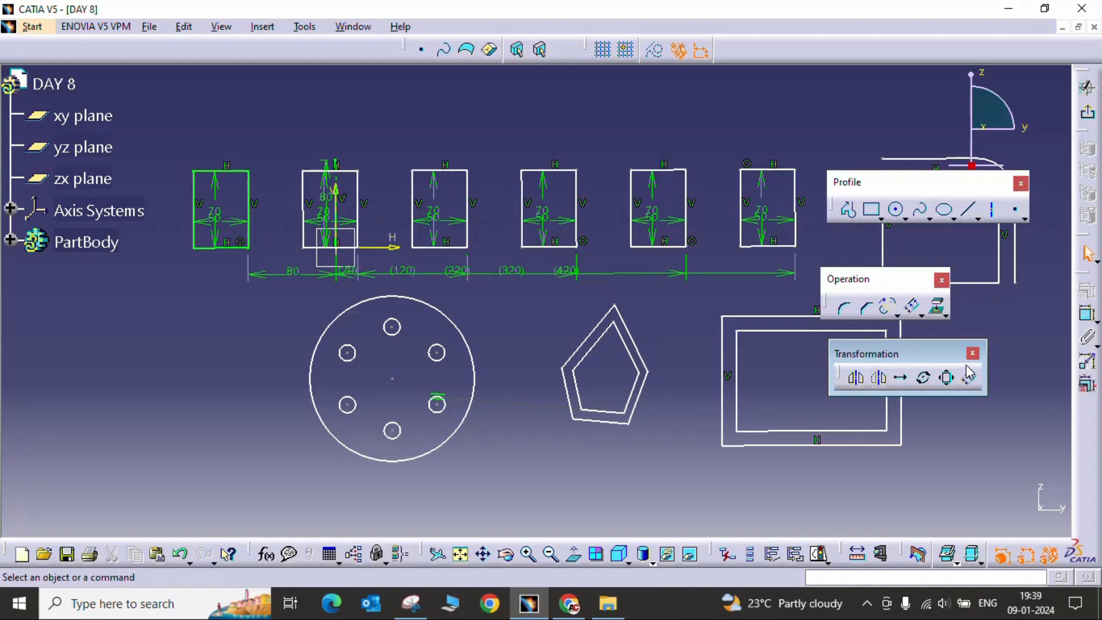
# - Detach the 3D Geometry tools as a floating set below the Transformation tools
pyautogui.click(945, 314)
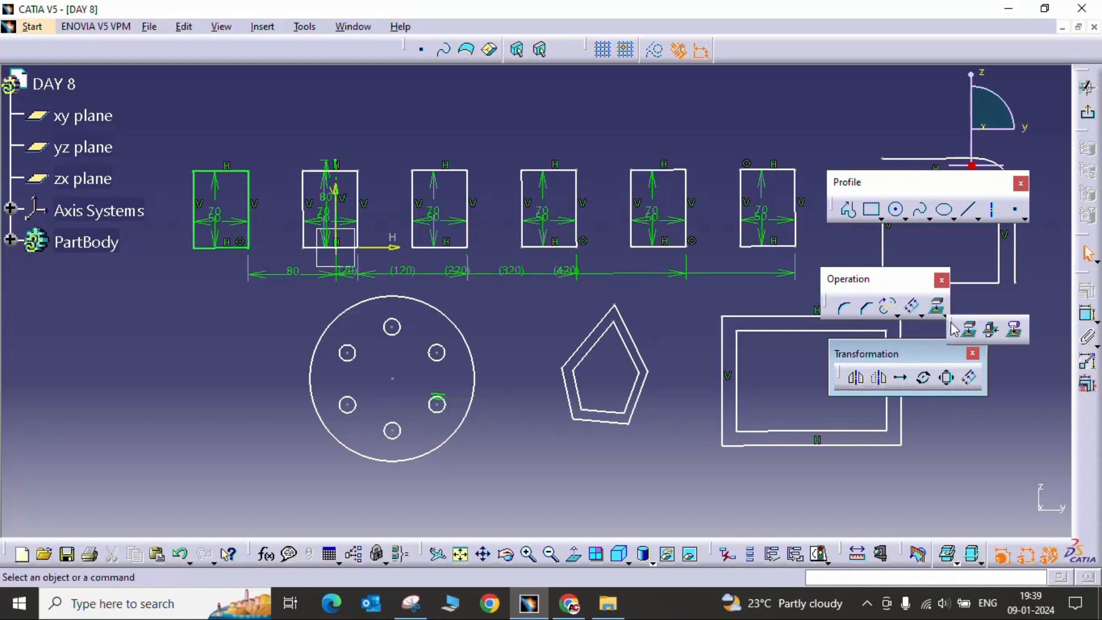
pyautogui.moveTo(948, 461); pyautogui.dragTo(958, 457)
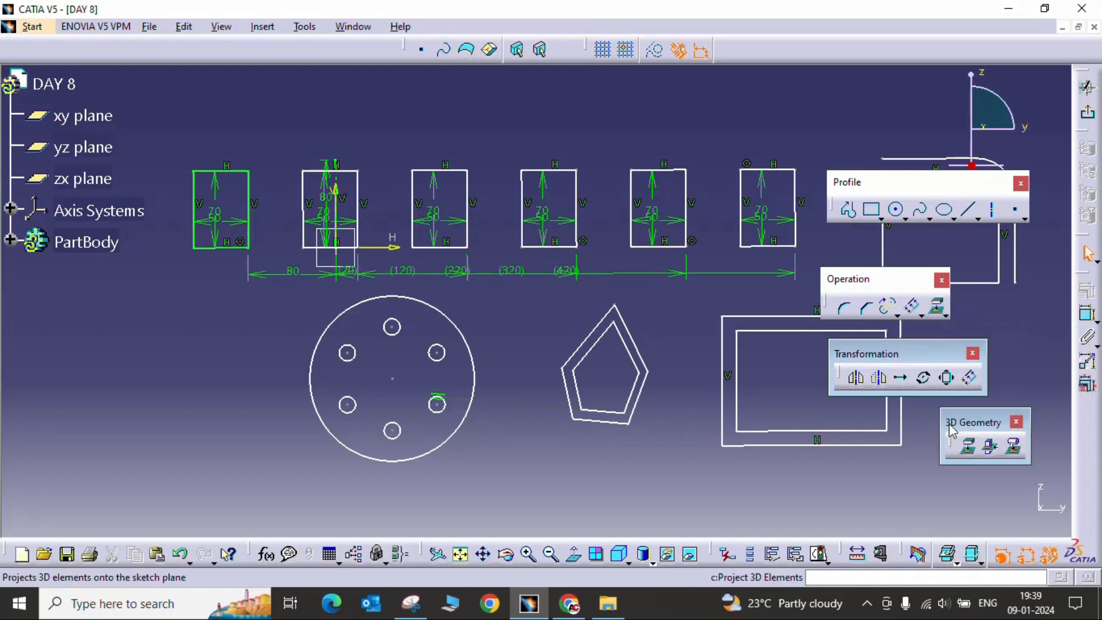